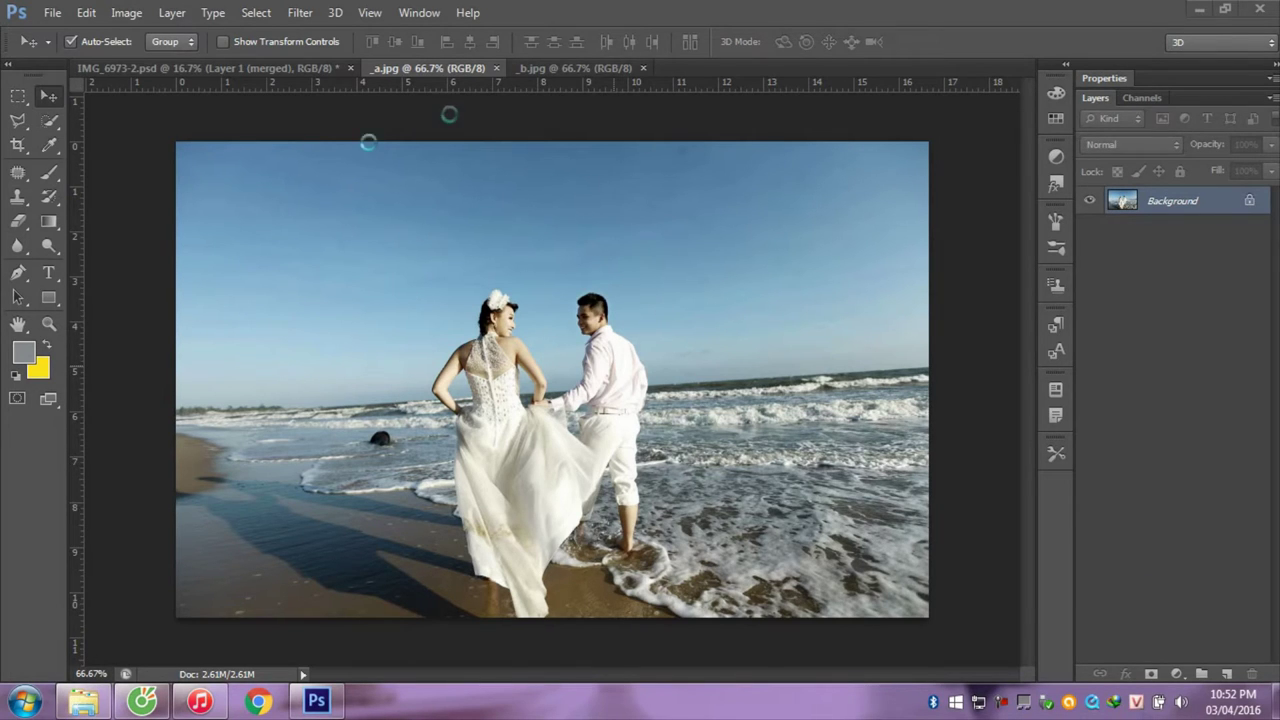
- Bring the _b.jpg pier photo with the windswept veil to the front
click(540, 69)
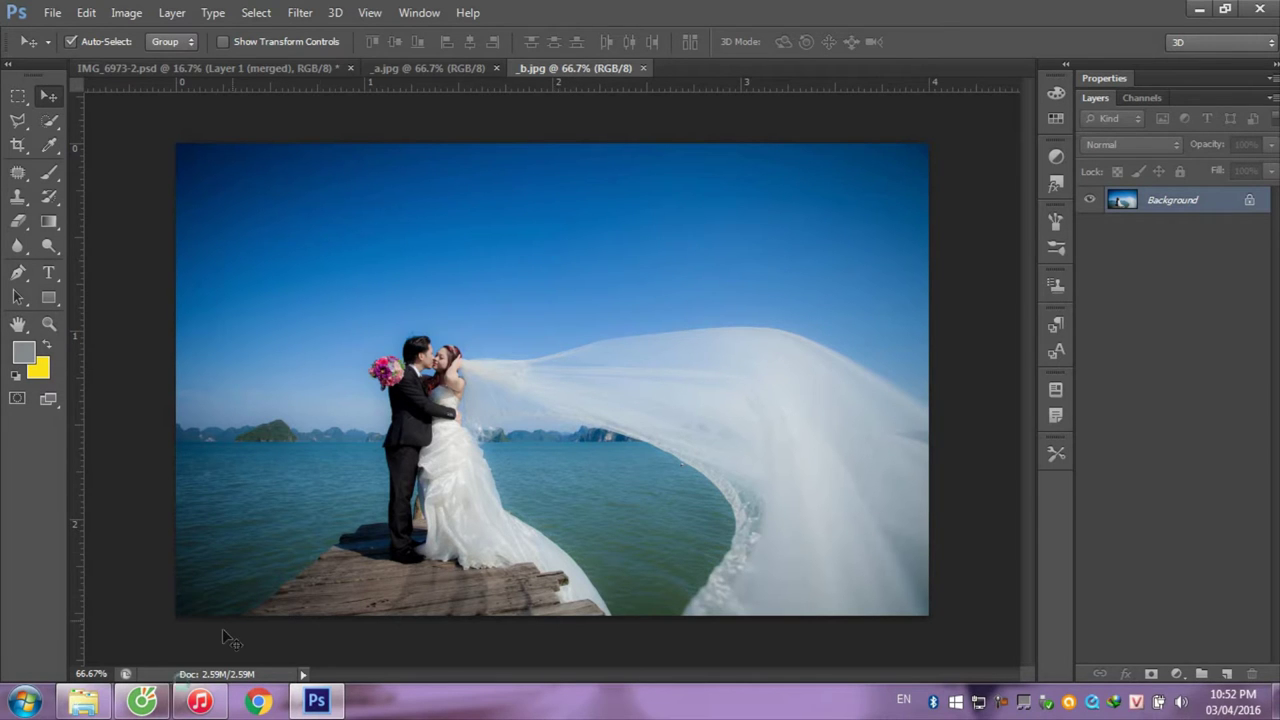
click(145, 703)
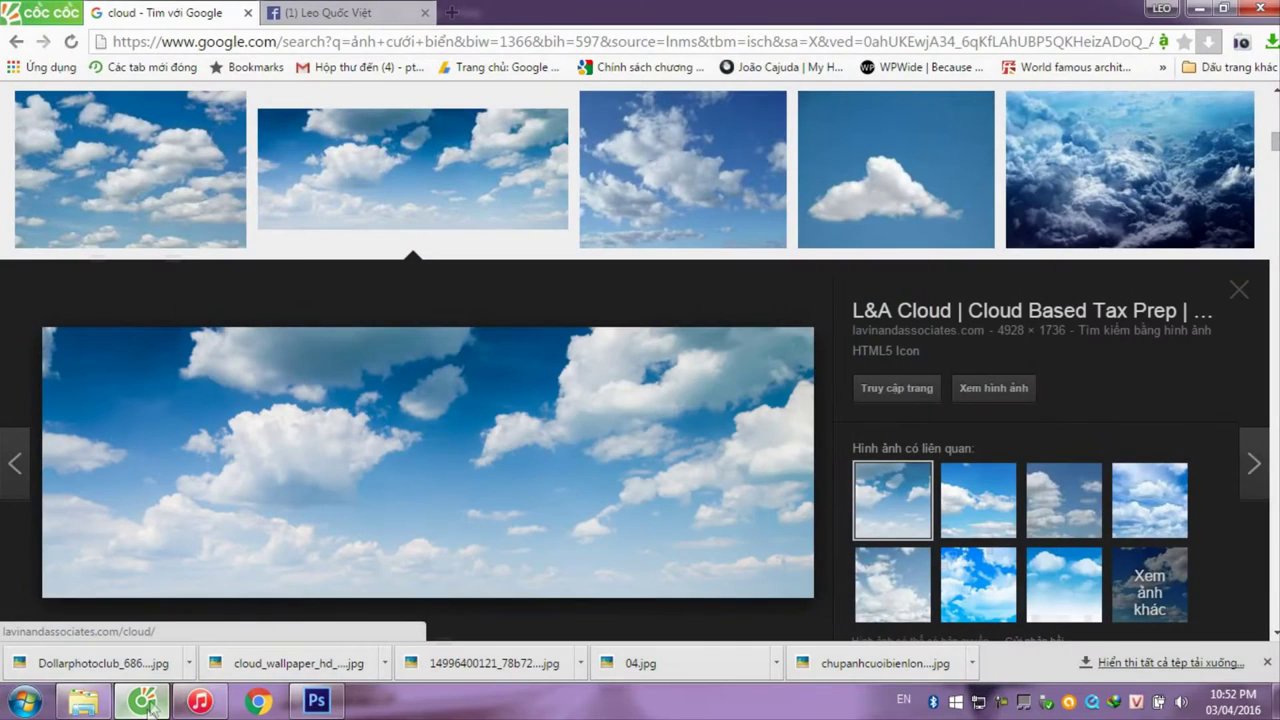
scroll(350, 360, up, 5)
scroll(440, 337, up, 3)
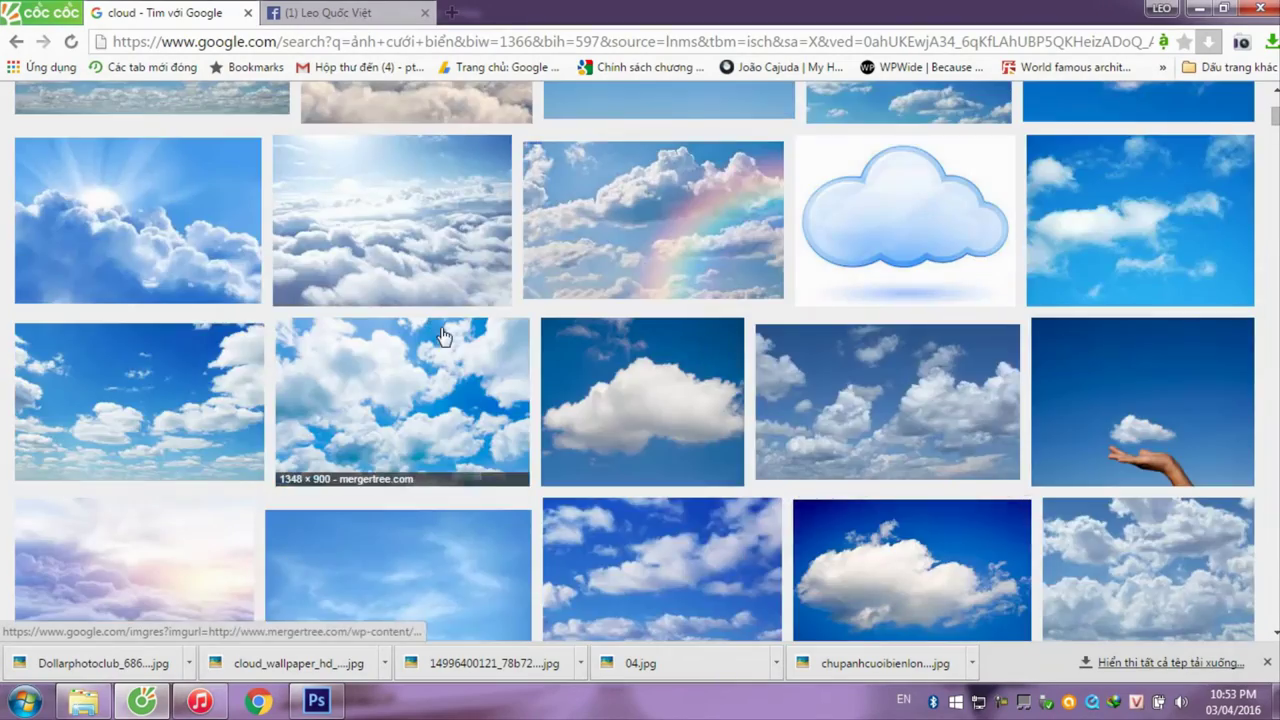
scroll(467, 340, up, 3)
scroll(478, 341, down, 3)
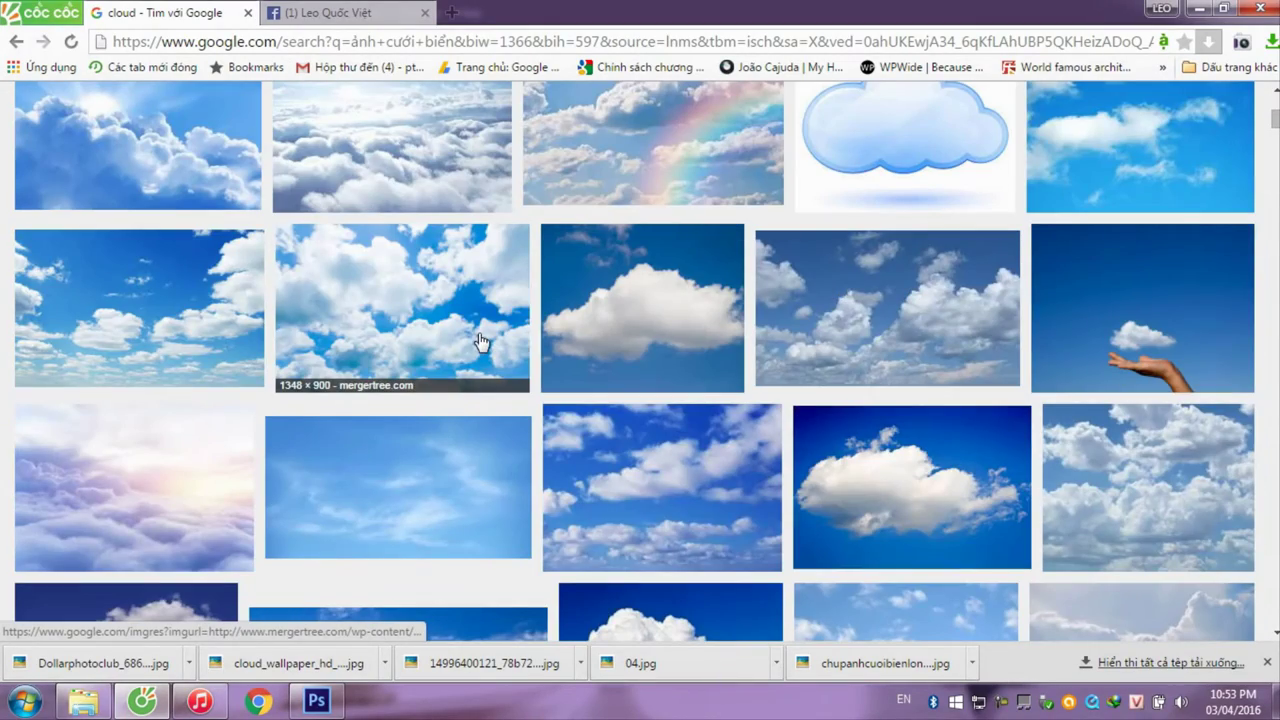
scroll(490, 345, down, 3)
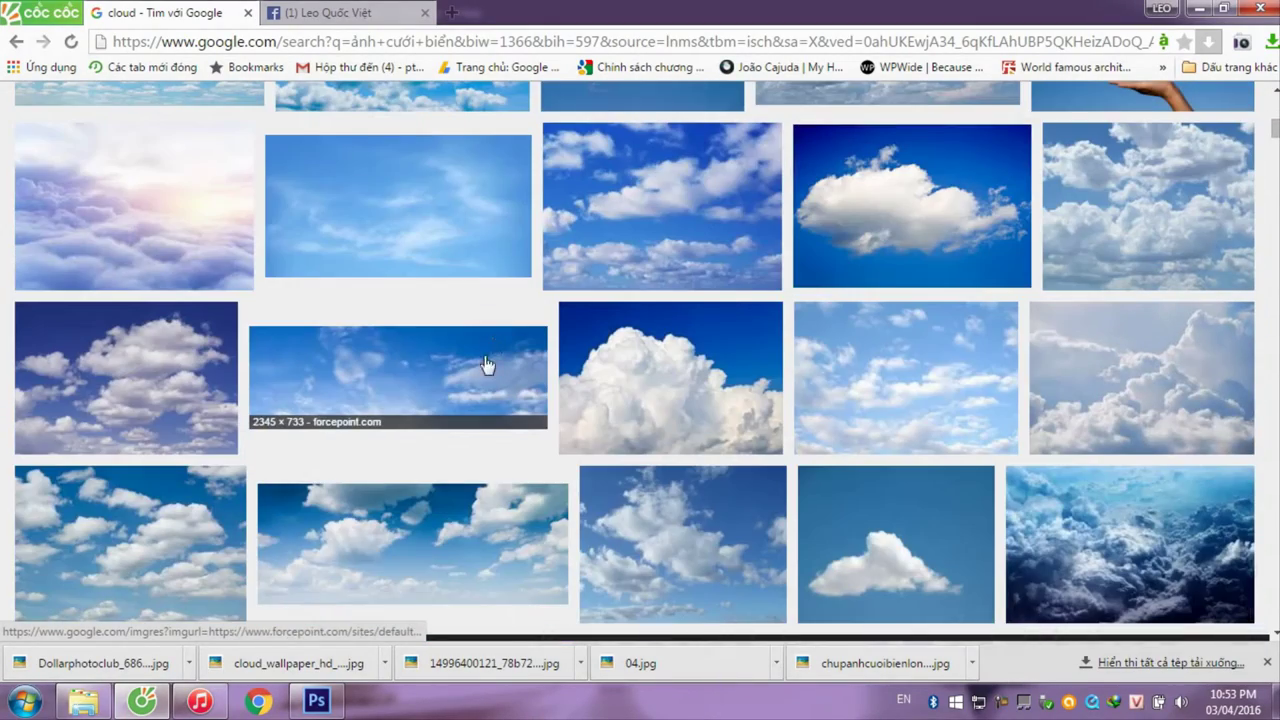
scroll(486, 366, down, 2)
click(486, 366)
scroll(484, 359, down, 1)
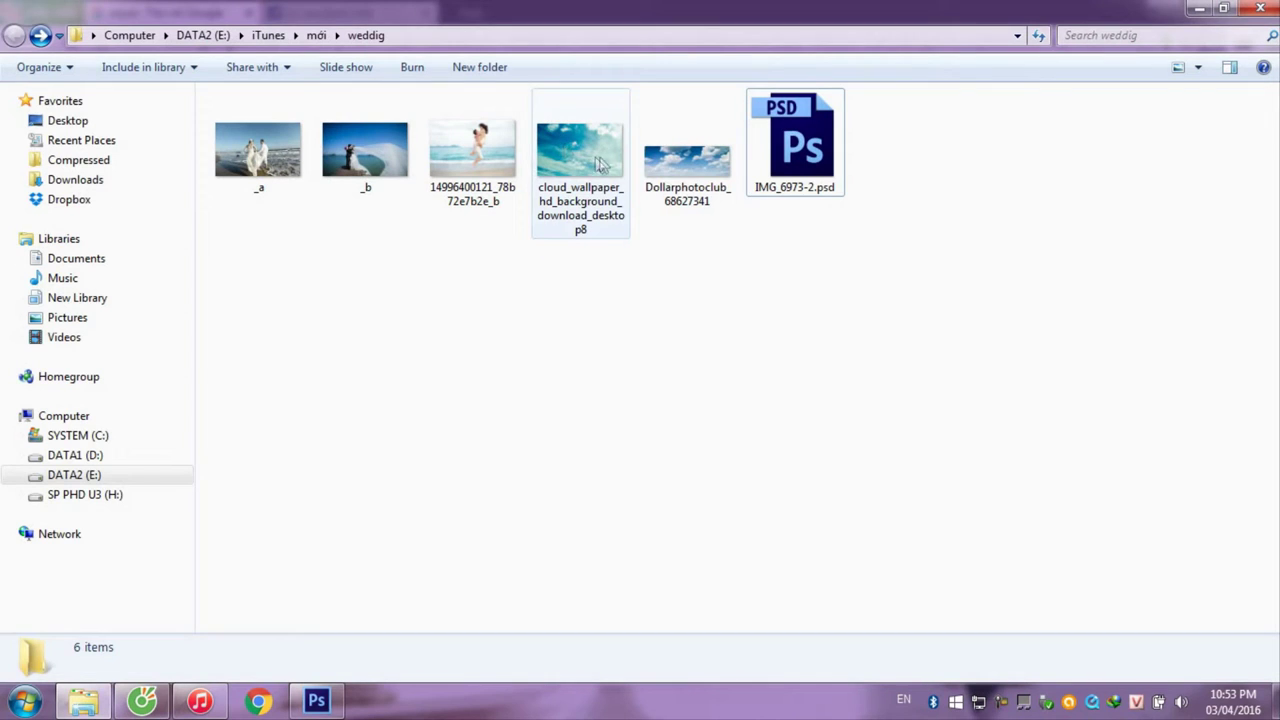
- Drag cloud_wallpaper_hd_background_download_desktop8.jpg from the Explorer window into Photoshop
mouse_move(600, 168)
mouse_down()
mouse_move(417, 588)
mouse_move(1091, 400)
mouse_move(1109, 408)
mouse_up()
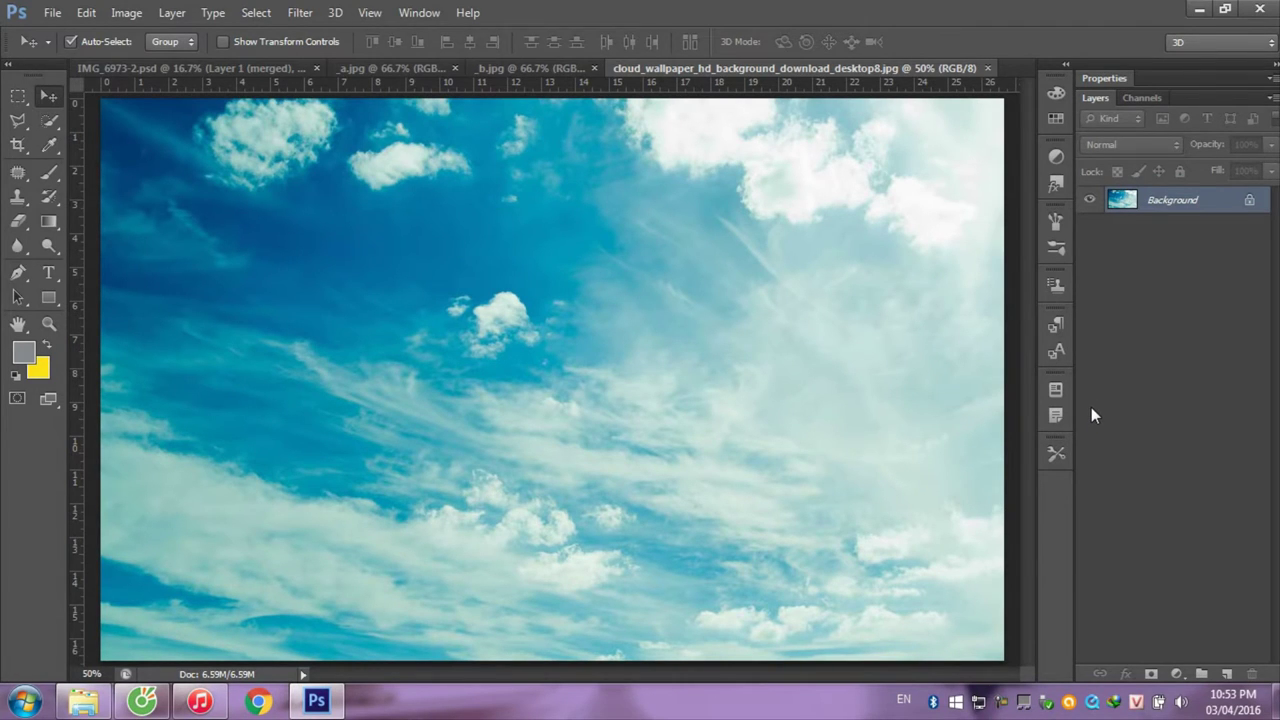
- Copy the whole cloud image into _b.jpg as Layer 1 and stretch it across the upper sky at full width
key(ctrl+a)
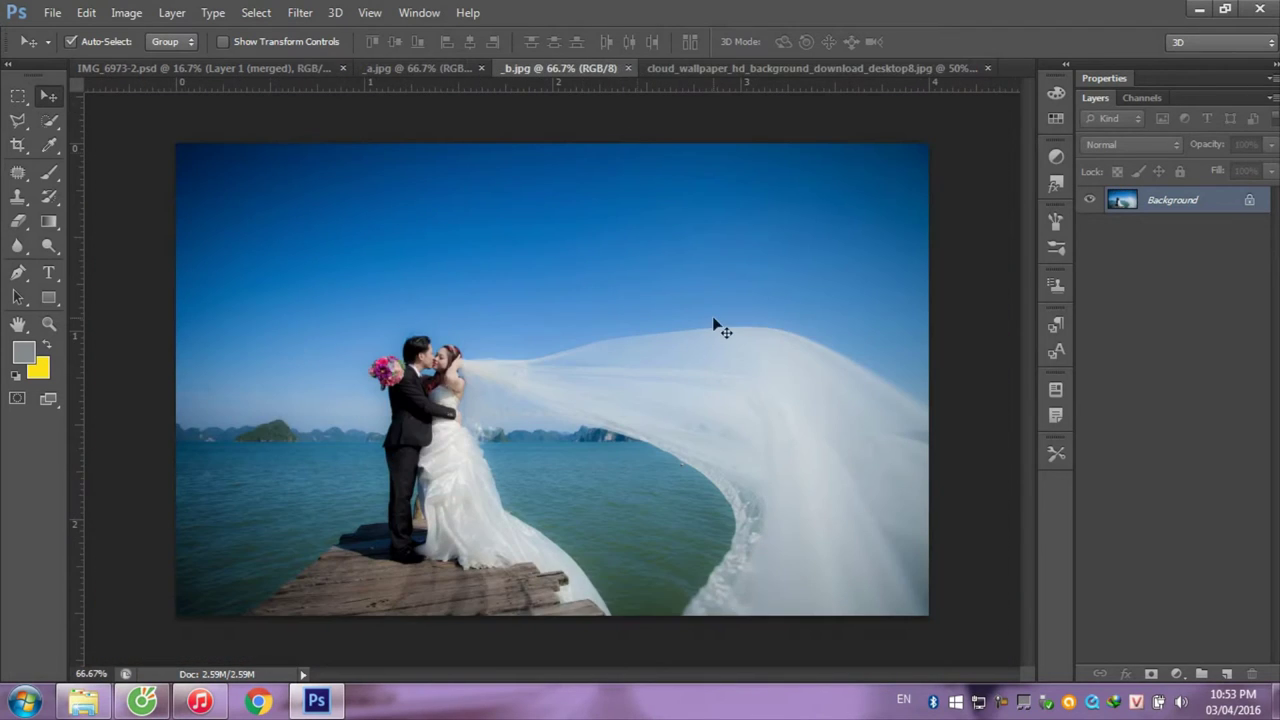
drag(535, 71, 720, 329)
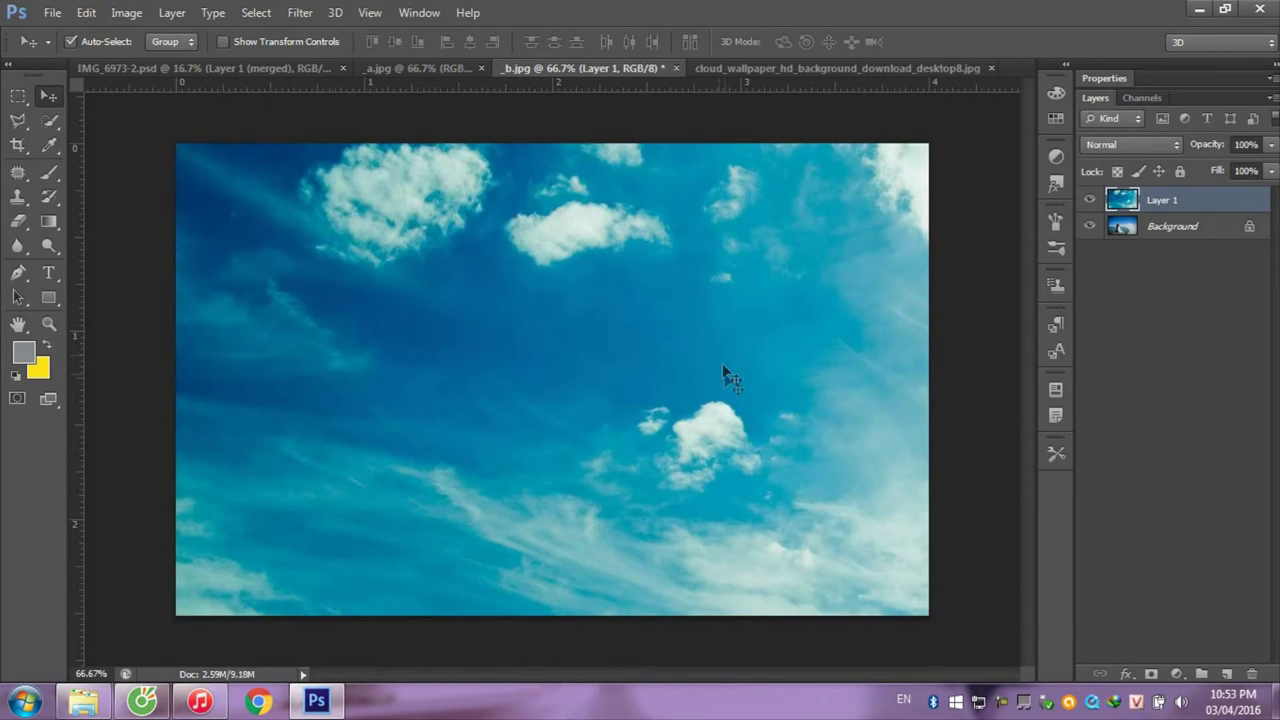
key(ctrl+t)
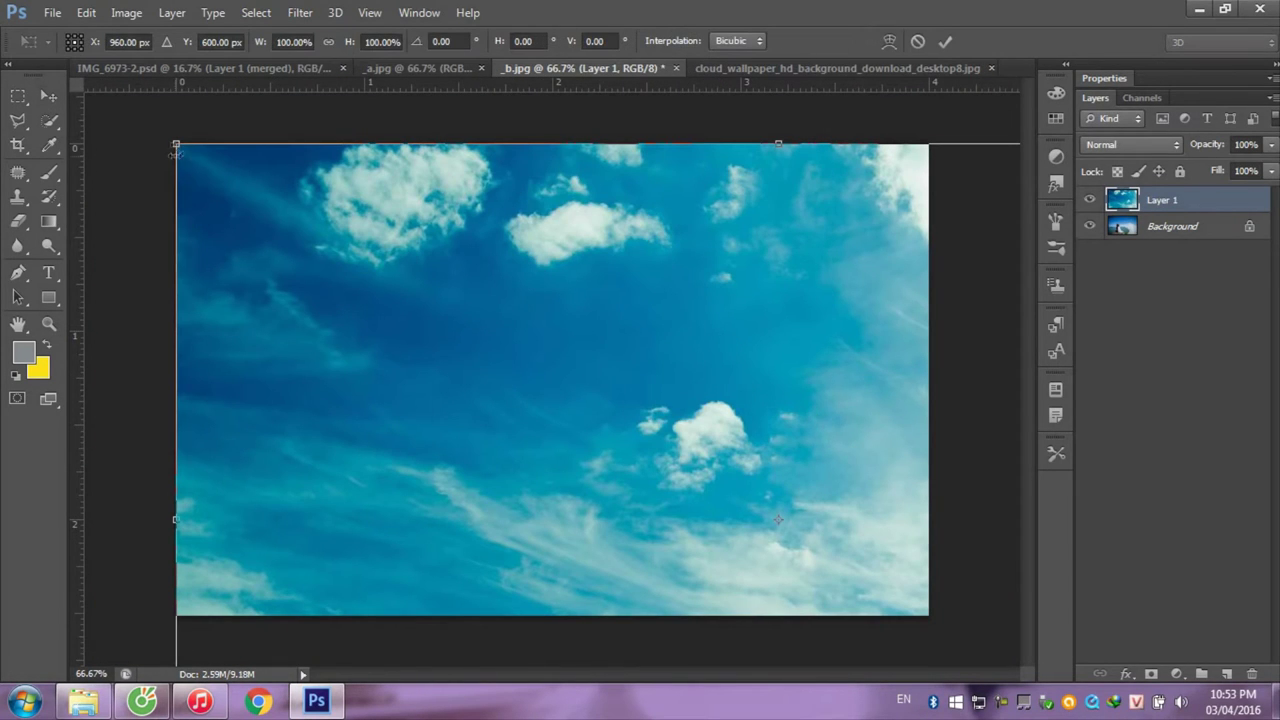
mouse_move(176, 143)
mouse_down()
mouse_move(307, 224)
mouse_move(262, 162)
mouse_move(299, 209)
mouse_up()
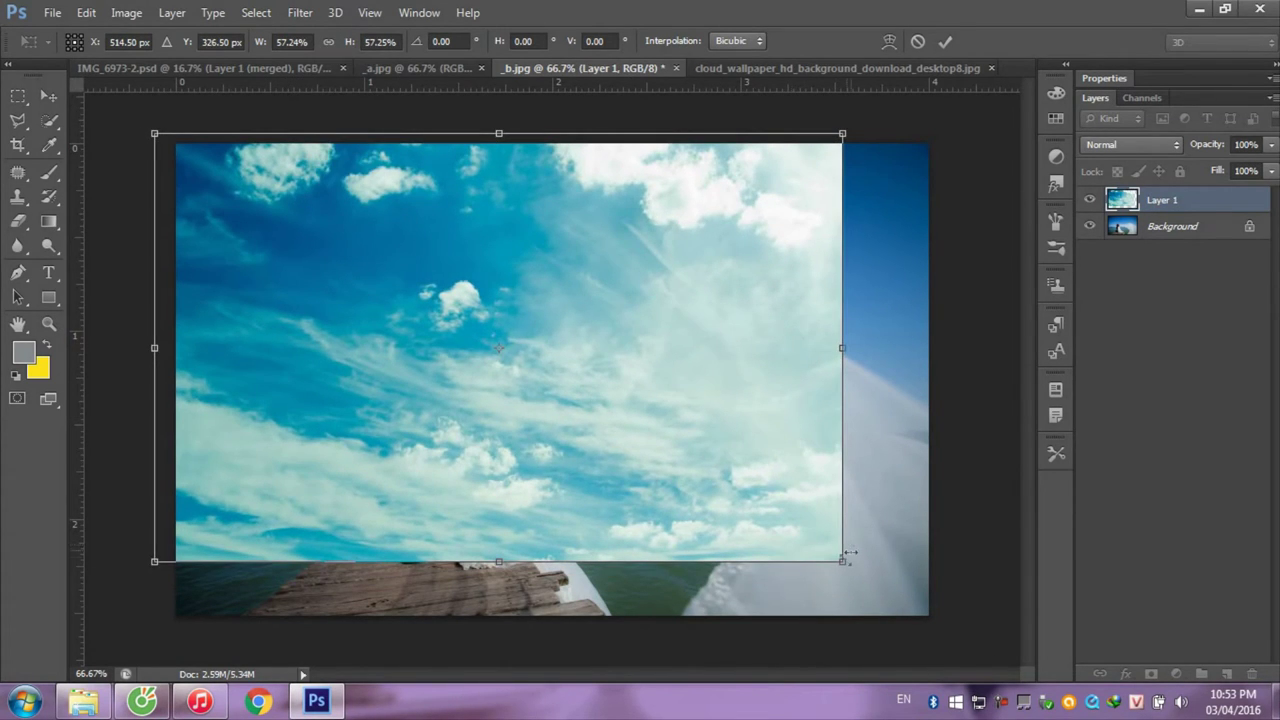
mouse_move(842, 562)
mouse_down()
mouse_move(777, 502)
mouse_move(742, 384)
mouse_up()
mouse_move(669, 362)
mouse_down()
mouse_move(651, 297)
mouse_move(655, 354)
mouse_up()
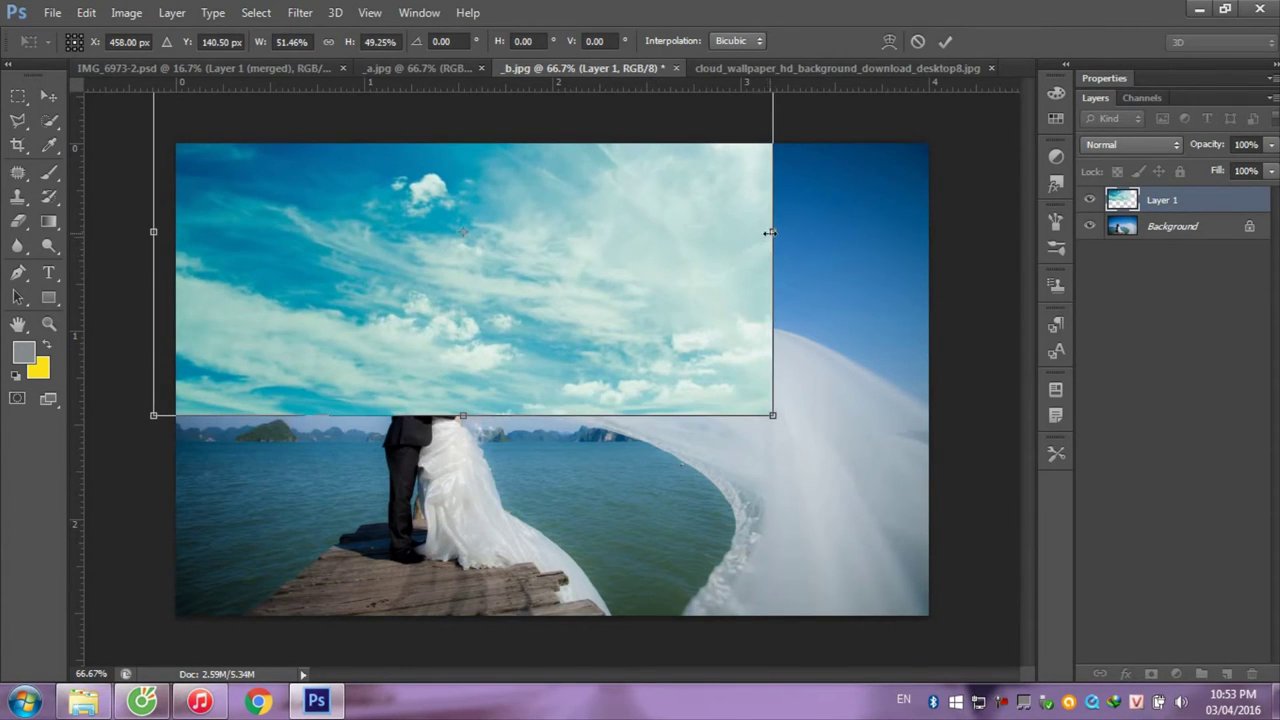
mouse_move(789, 421)
mouse_down()
mouse_move(935, 472)
mouse_move(820, 447)
mouse_move(938, 470)
mouse_up()
mouse_move(843, 474)
mouse_down()
mouse_move(829, 370)
mouse_move(802, 327)
mouse_up()
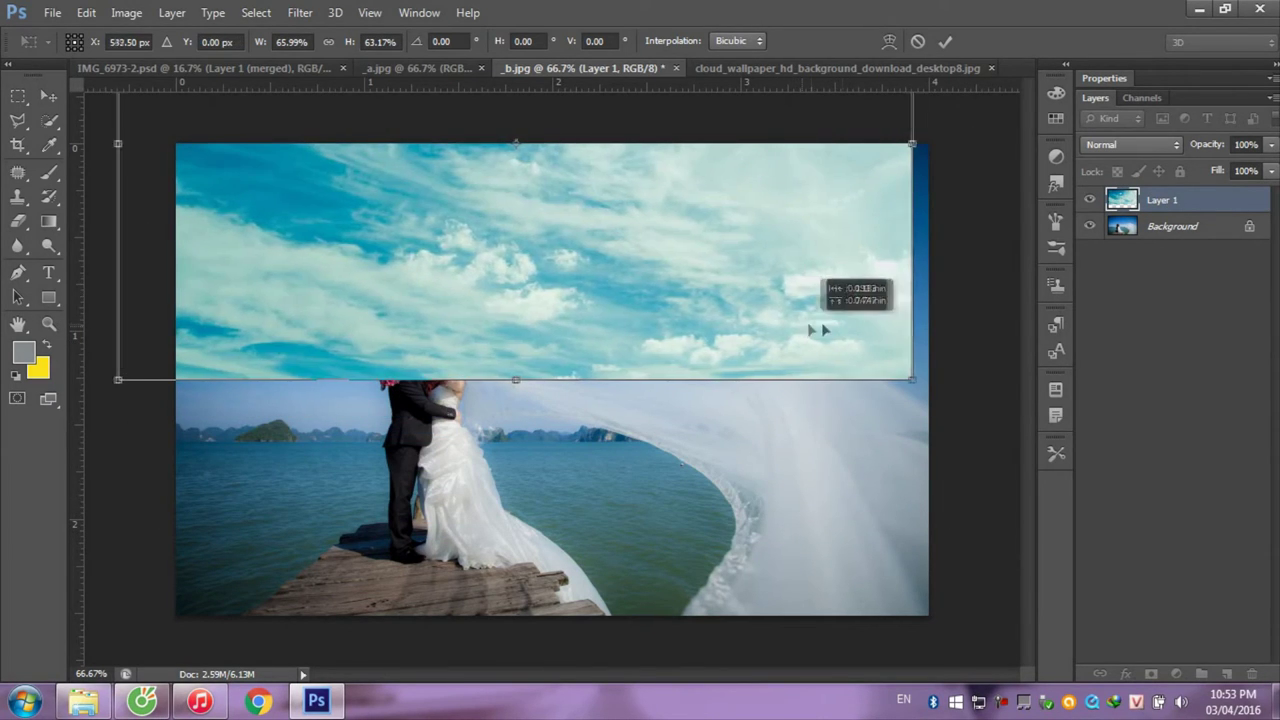
drag(802, 327, 836, 316)
key(Return)
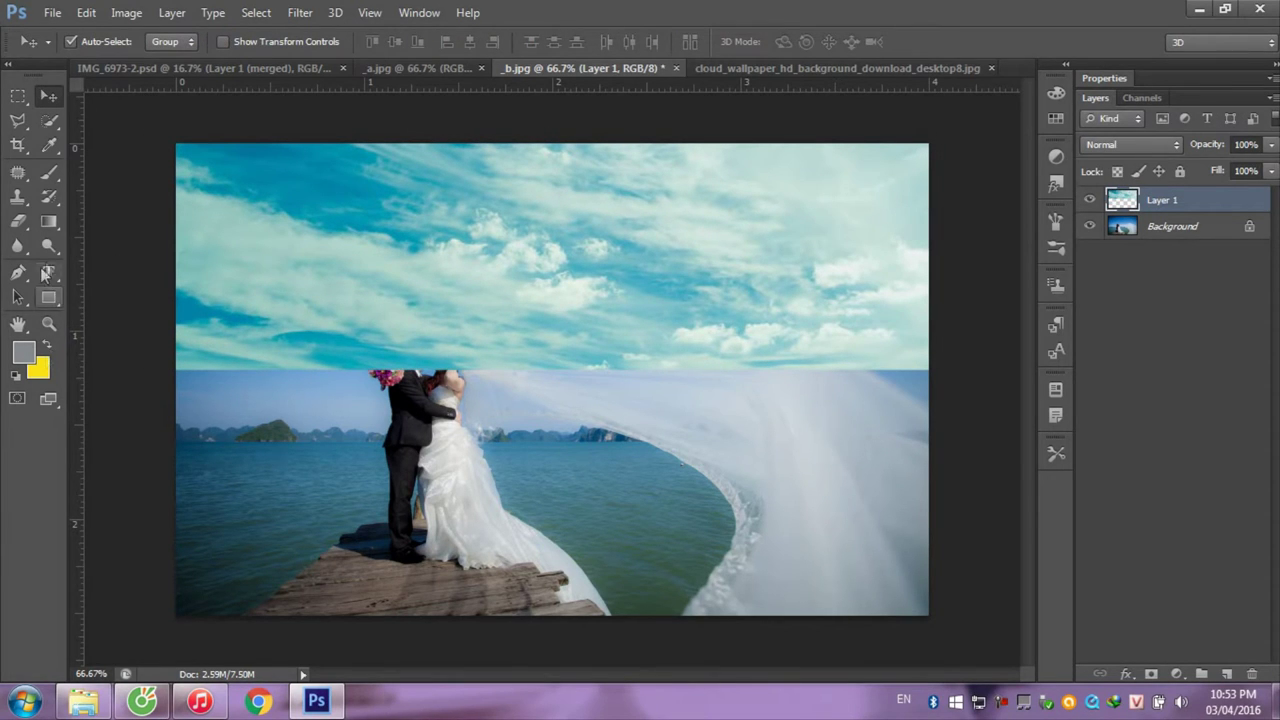
- Erase the clouds over the horizon, couple and veil with a 33% opacity, 150 px soft eraser
click(17, 222)
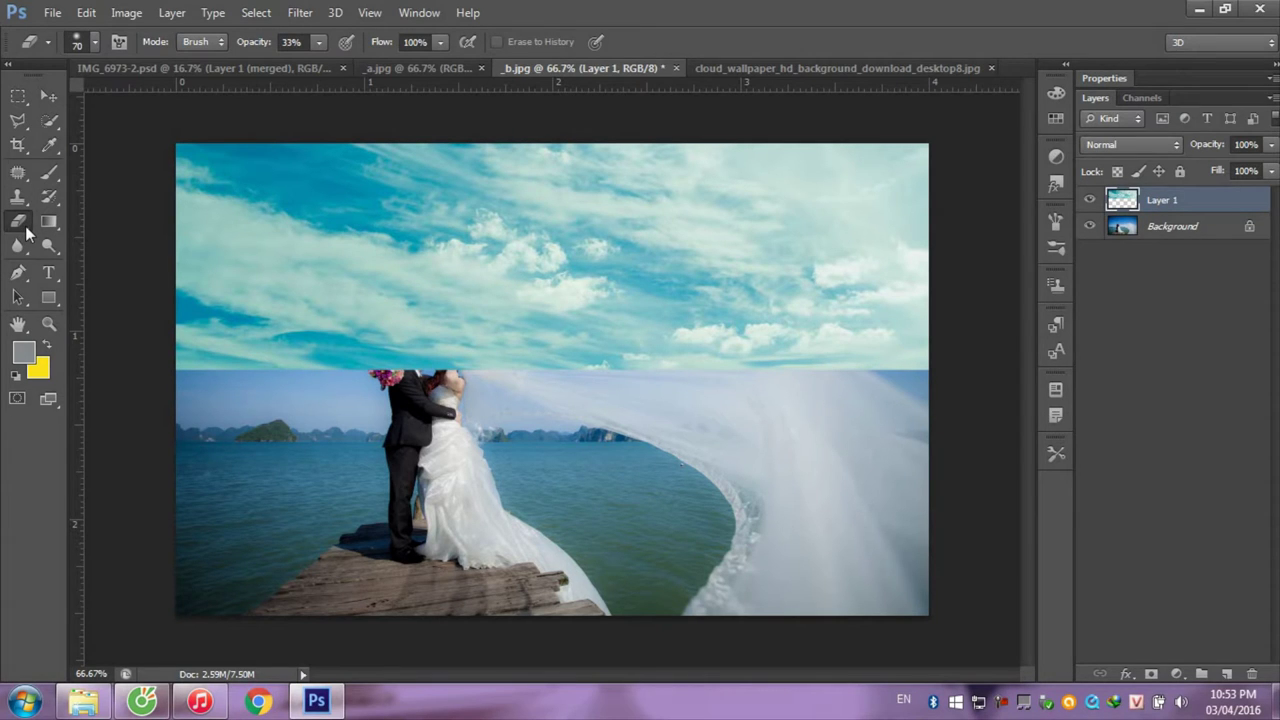
right_click(20, 224)
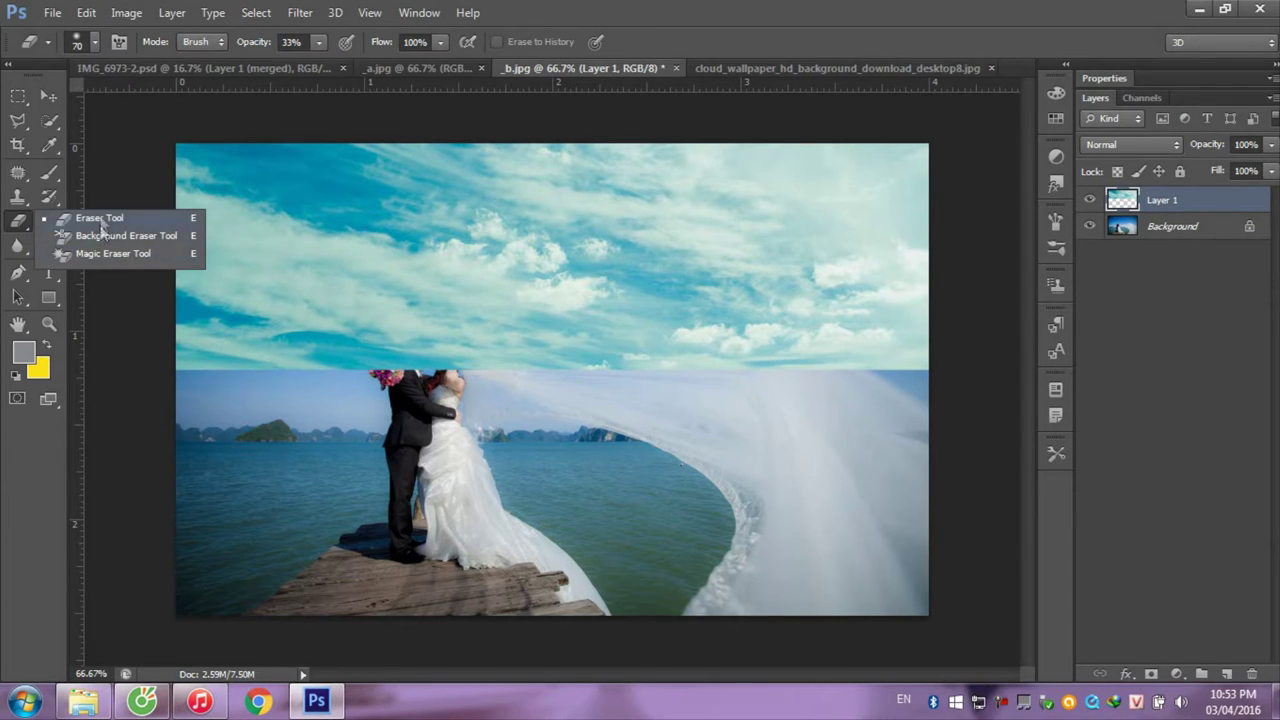
click(101, 226)
click(318, 42)
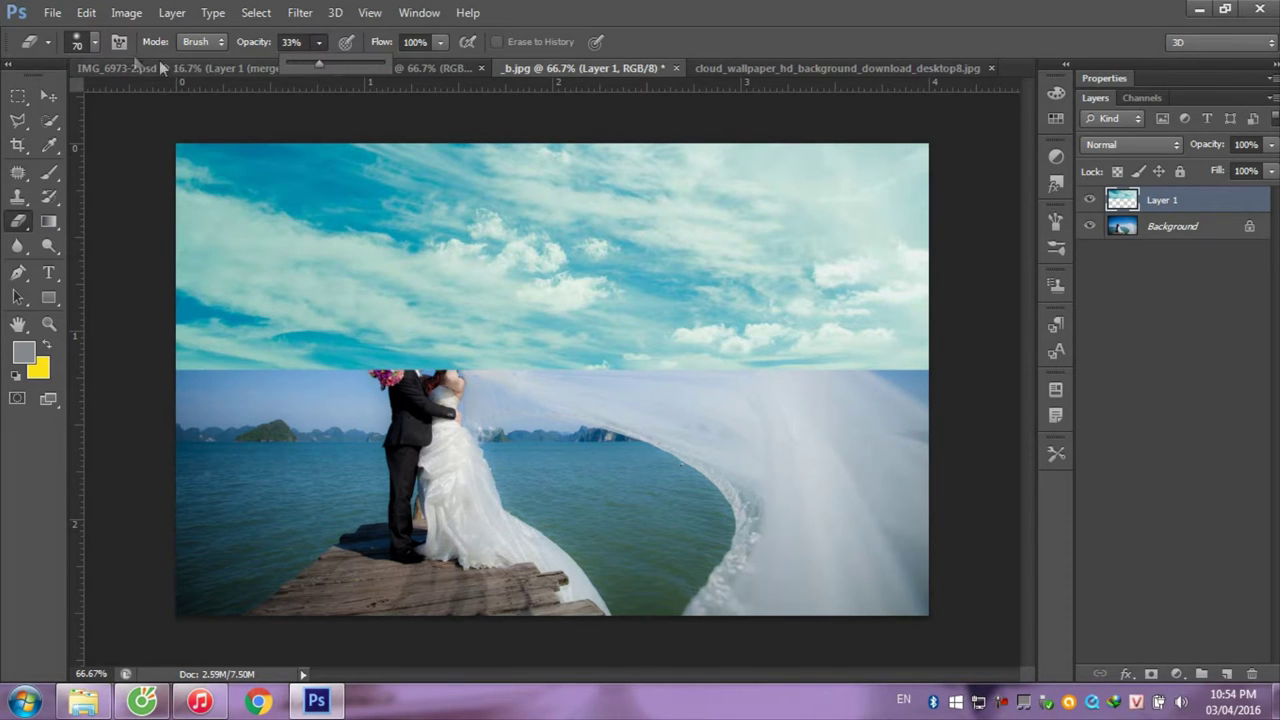
click(96, 43)
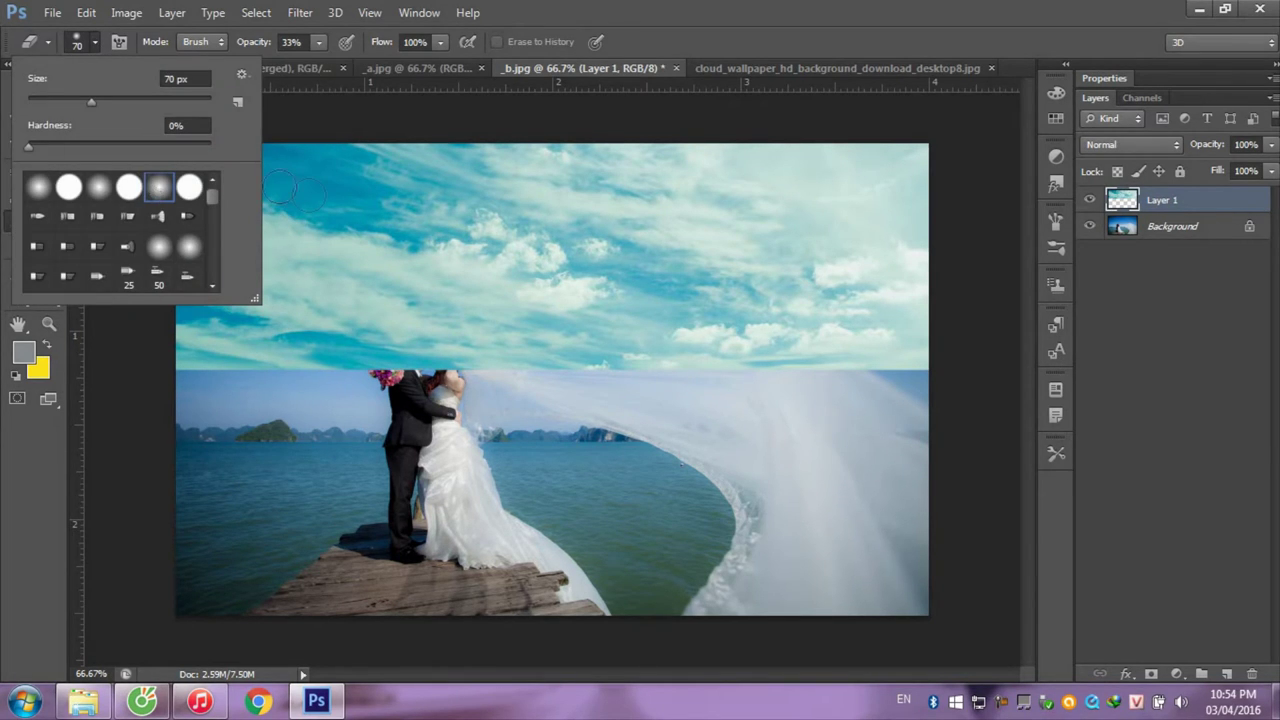
click(166, 374)
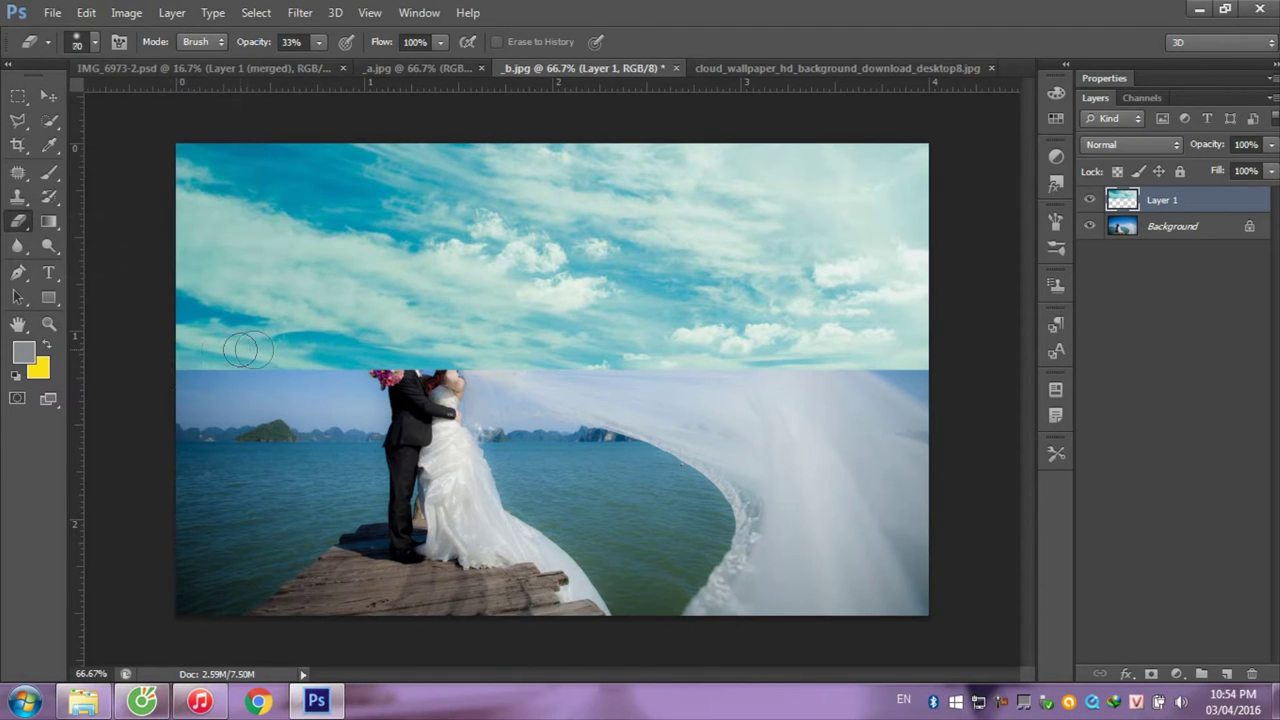
key(bracketright)
key(bracketright)
key(bracketright)
drag(207, 367, 157, 363)
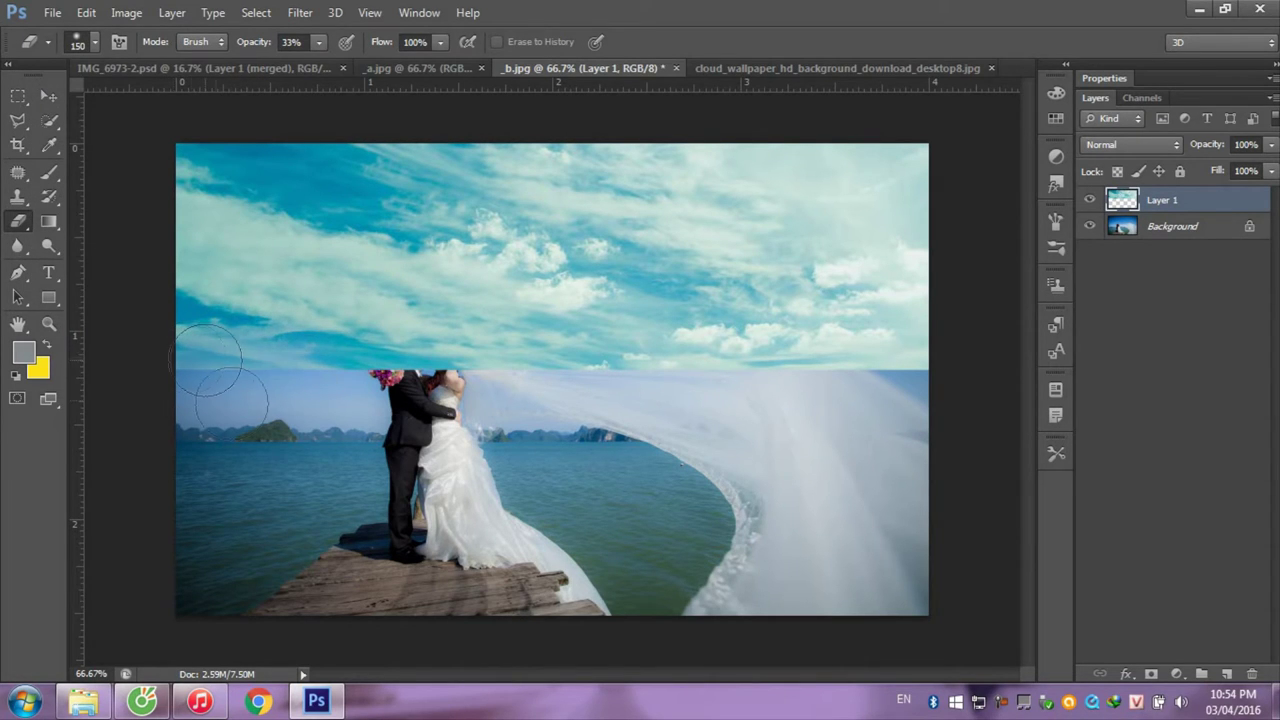
mouse_move(445, 384)
mouse_down()
mouse_move(471, 380)
mouse_move(423, 357)
mouse_move(676, 372)
mouse_move(860, 360)
mouse_move(828, 363)
mouse_move(889, 387)
mouse_move(952, 378)
mouse_move(509, 360)
mouse_move(851, 371)
mouse_move(456, 396)
mouse_move(963, 372)
mouse_move(594, 380)
mouse_up()
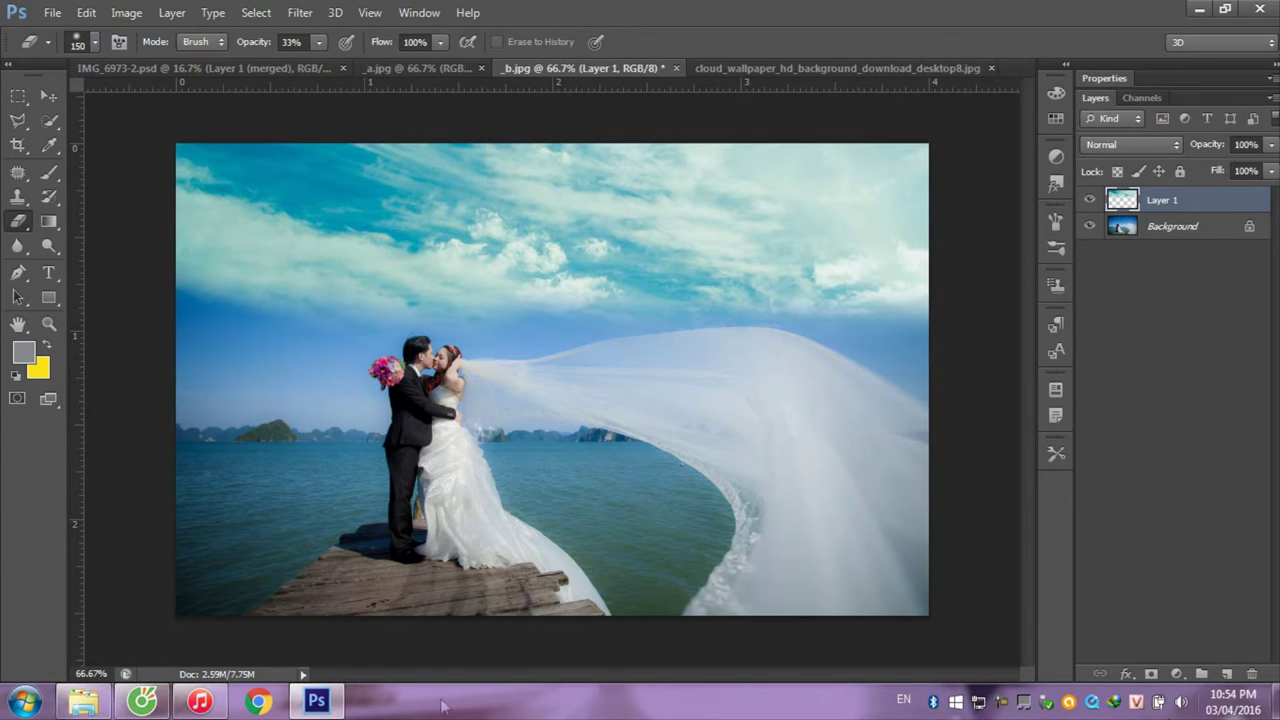
- Try Dissolve, Lighten, Lighter Color and Hard Light on the cloud layer, settling on Pin Light
click(48, 95)
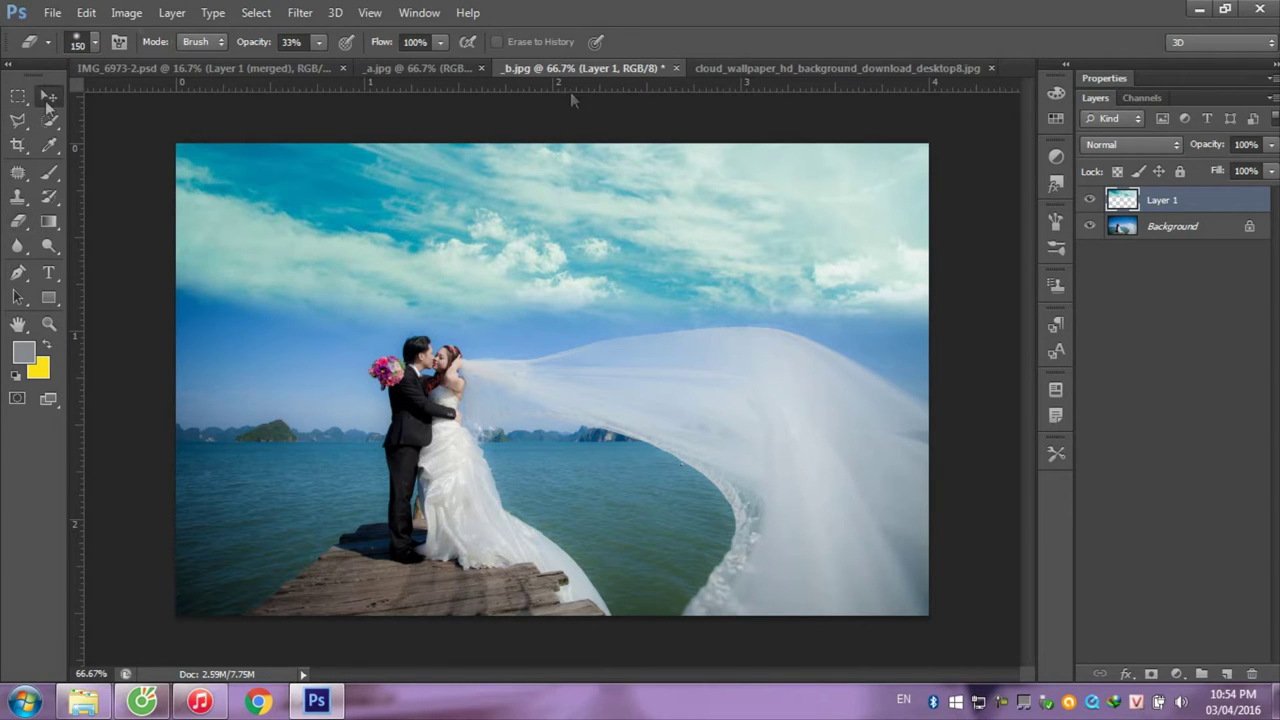
click(1141, 150)
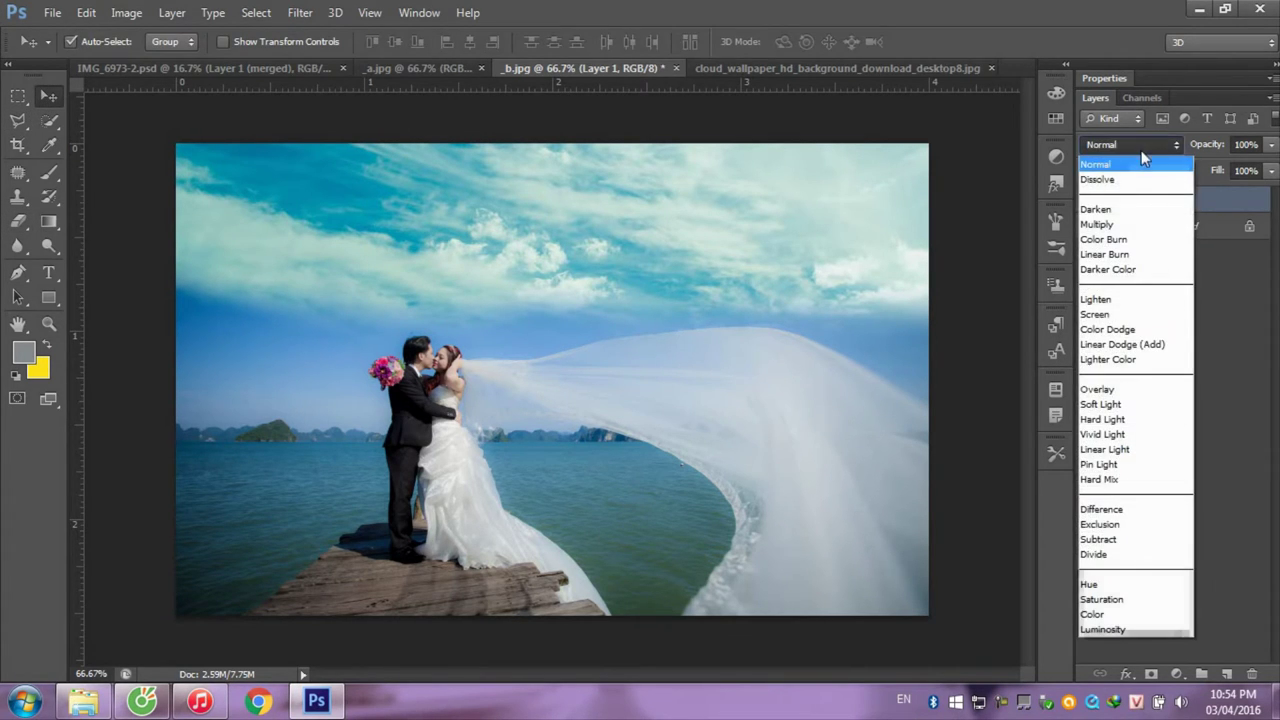
click(1162, 178)
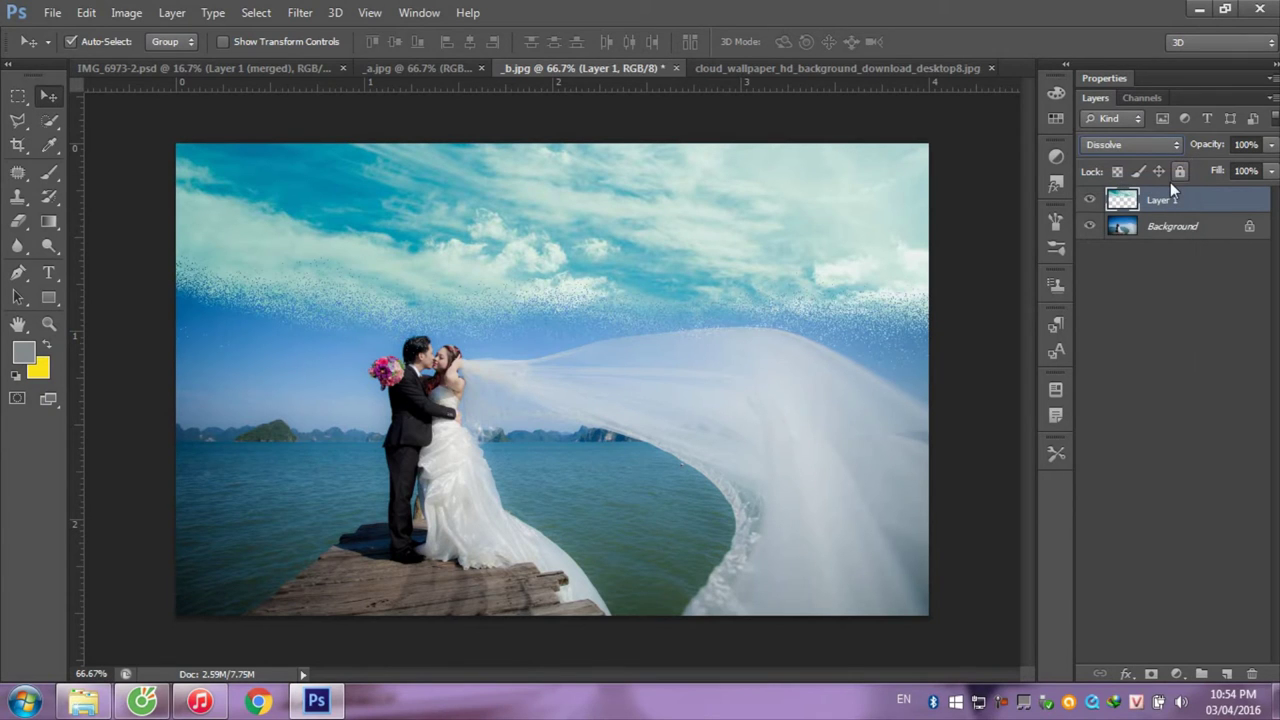
key(Down)
key(Down)
key(Down)
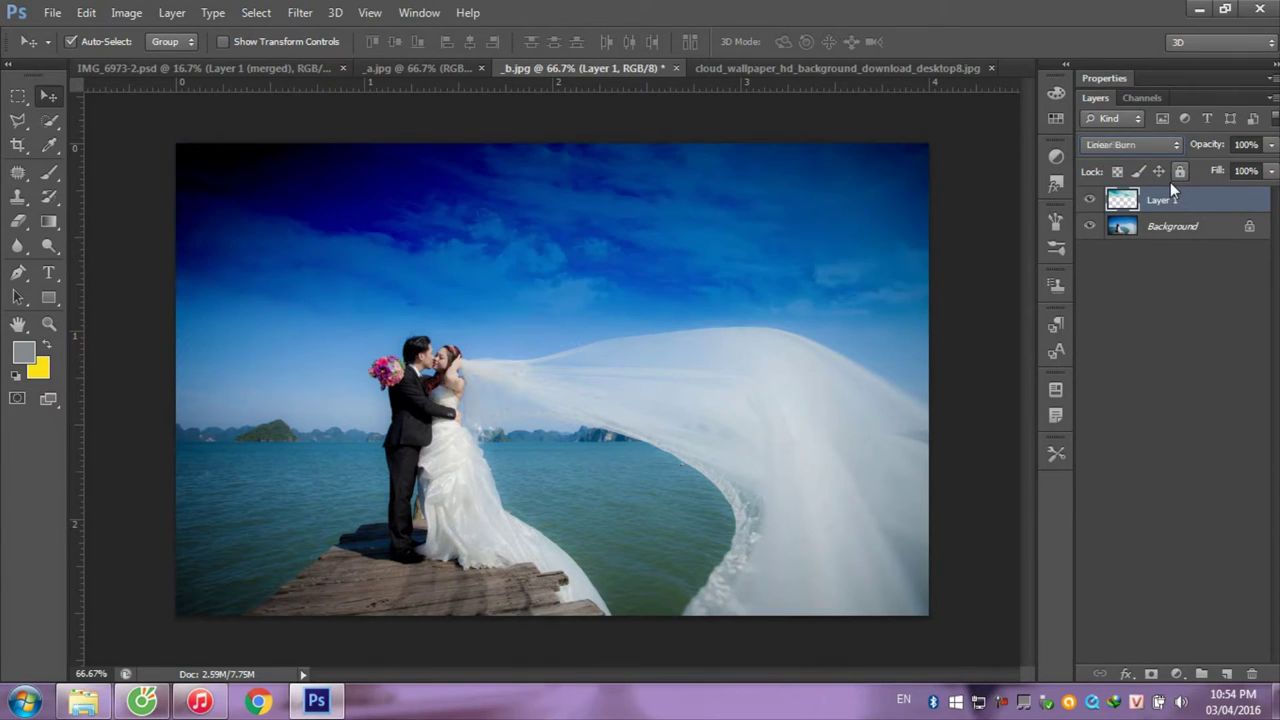
key(Down)
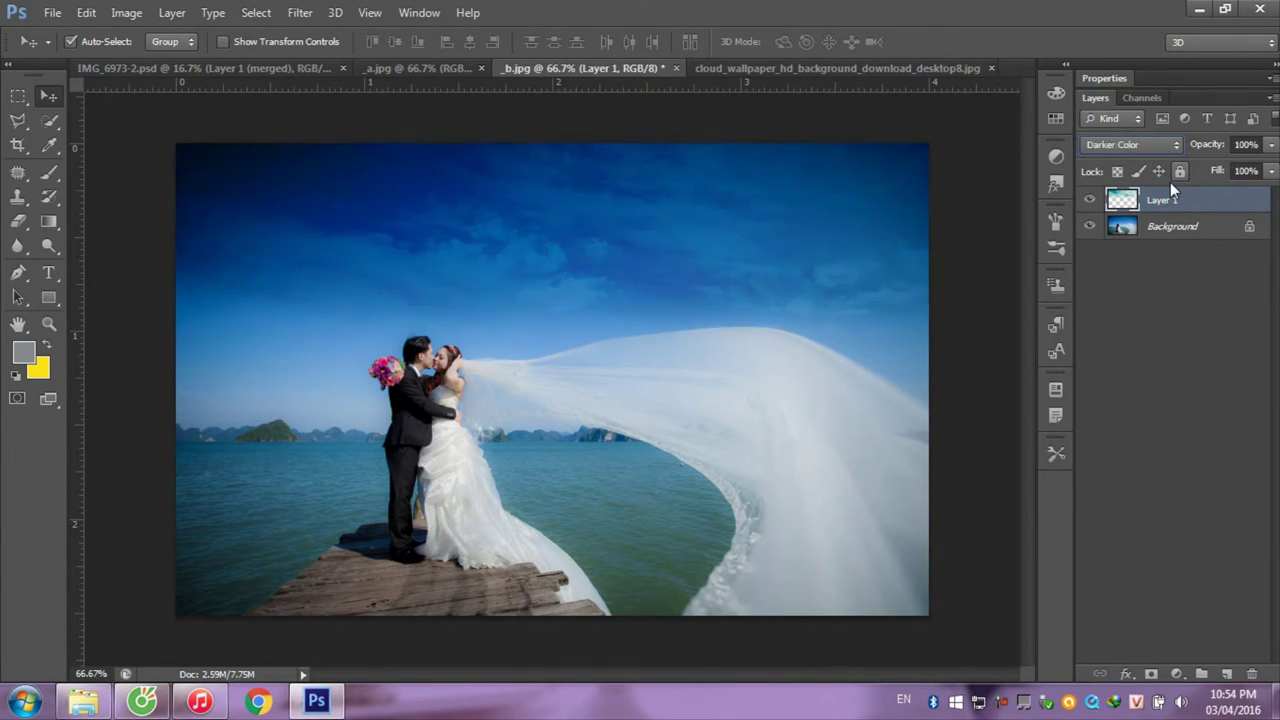
key(Down)
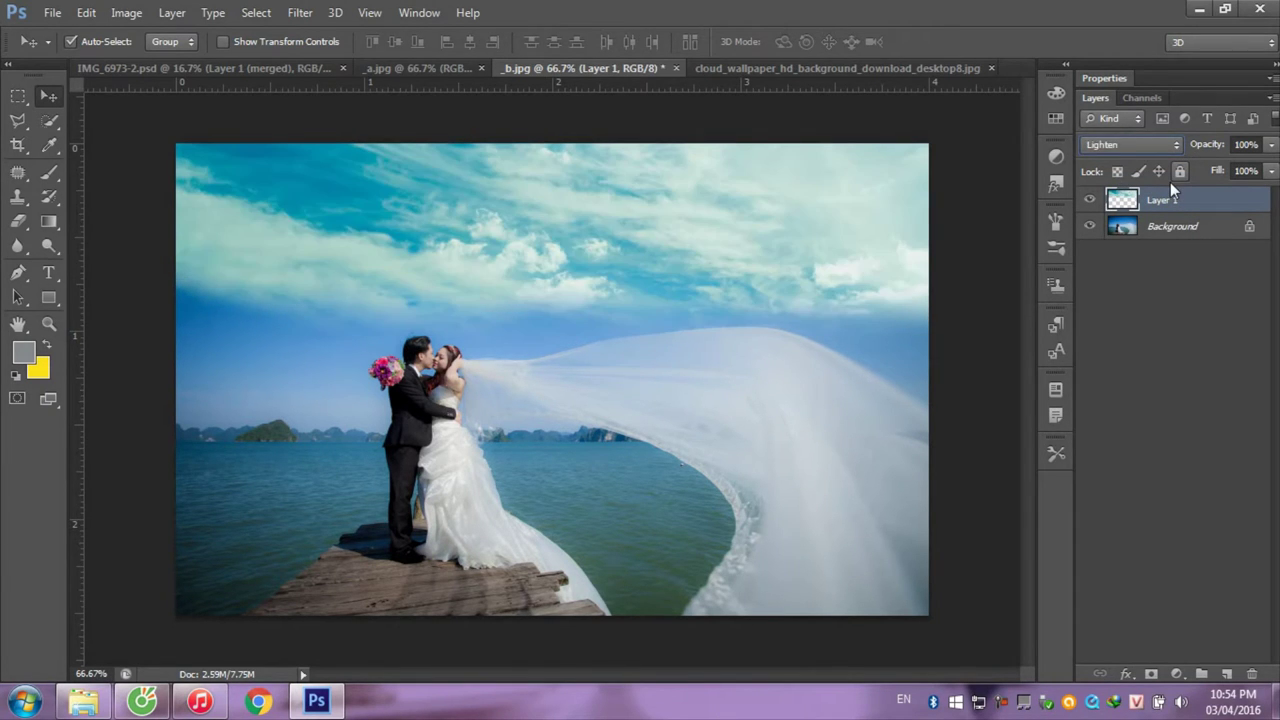
key(Down)
key(Down)
key(Down)
key(Down)
key(Down)
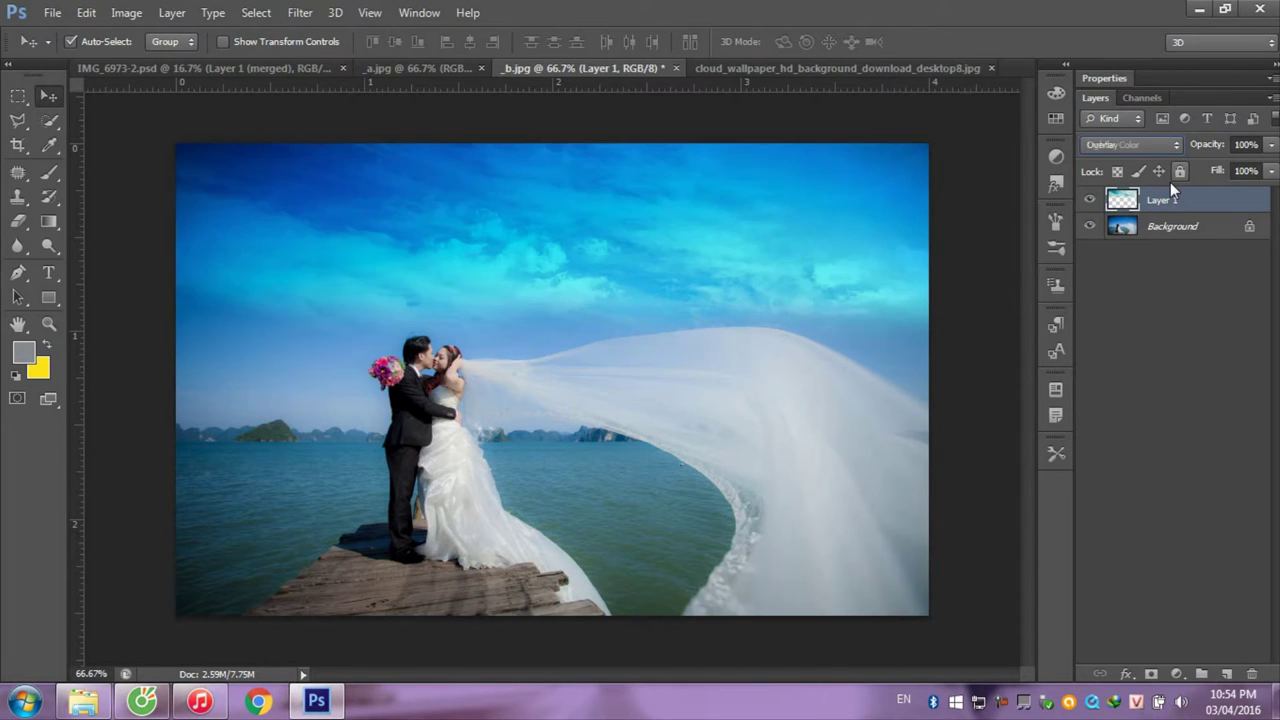
key(Up)
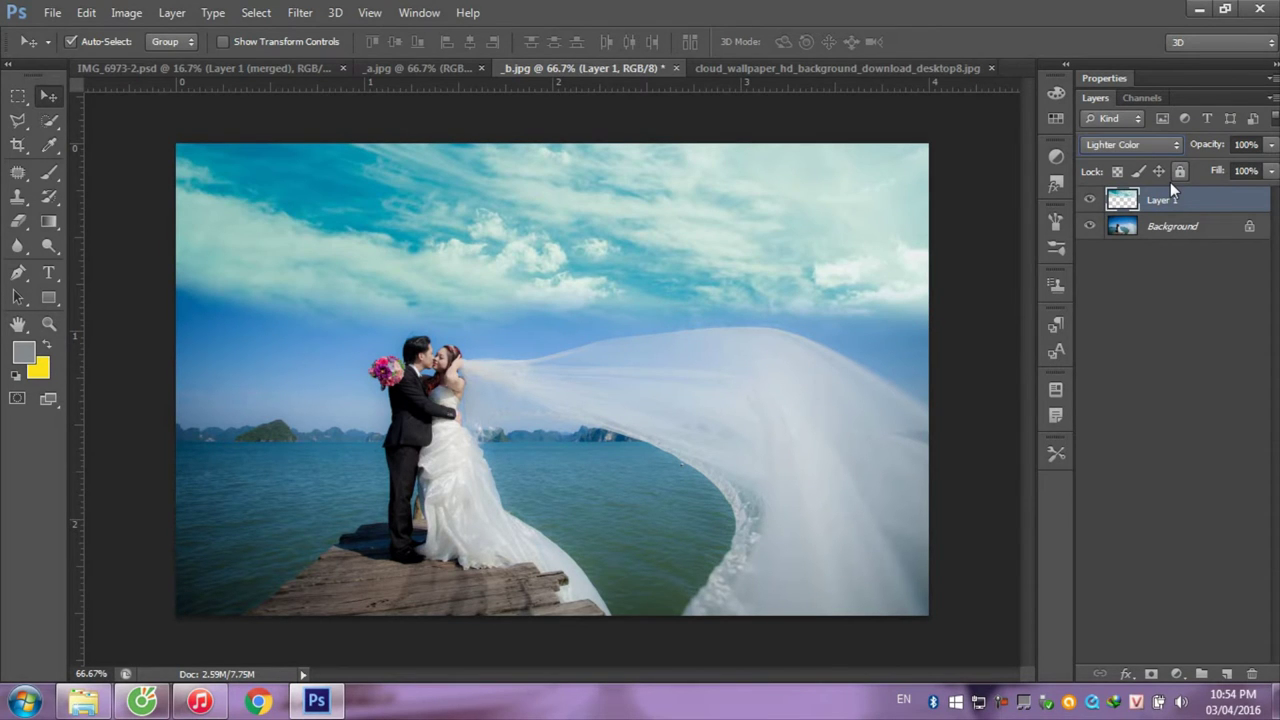
key(Down)
key(Down)
key(Down)
key(Down)
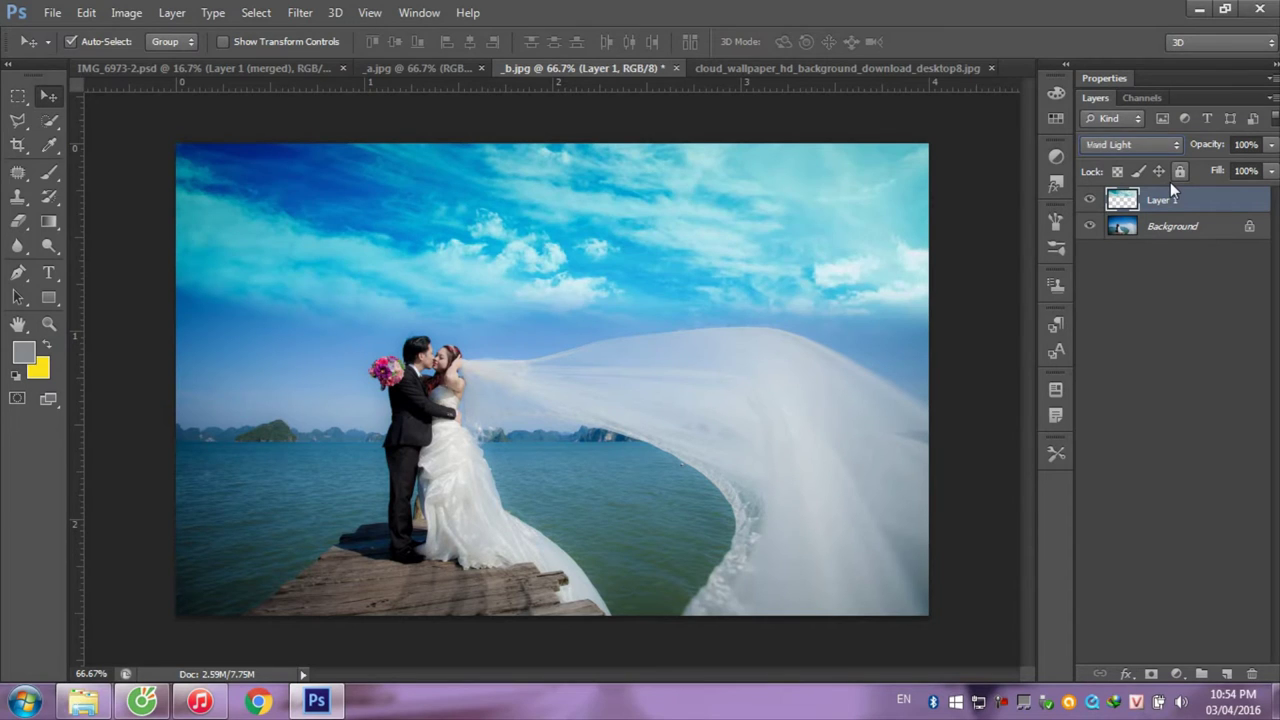
key(Down)
key(Down)
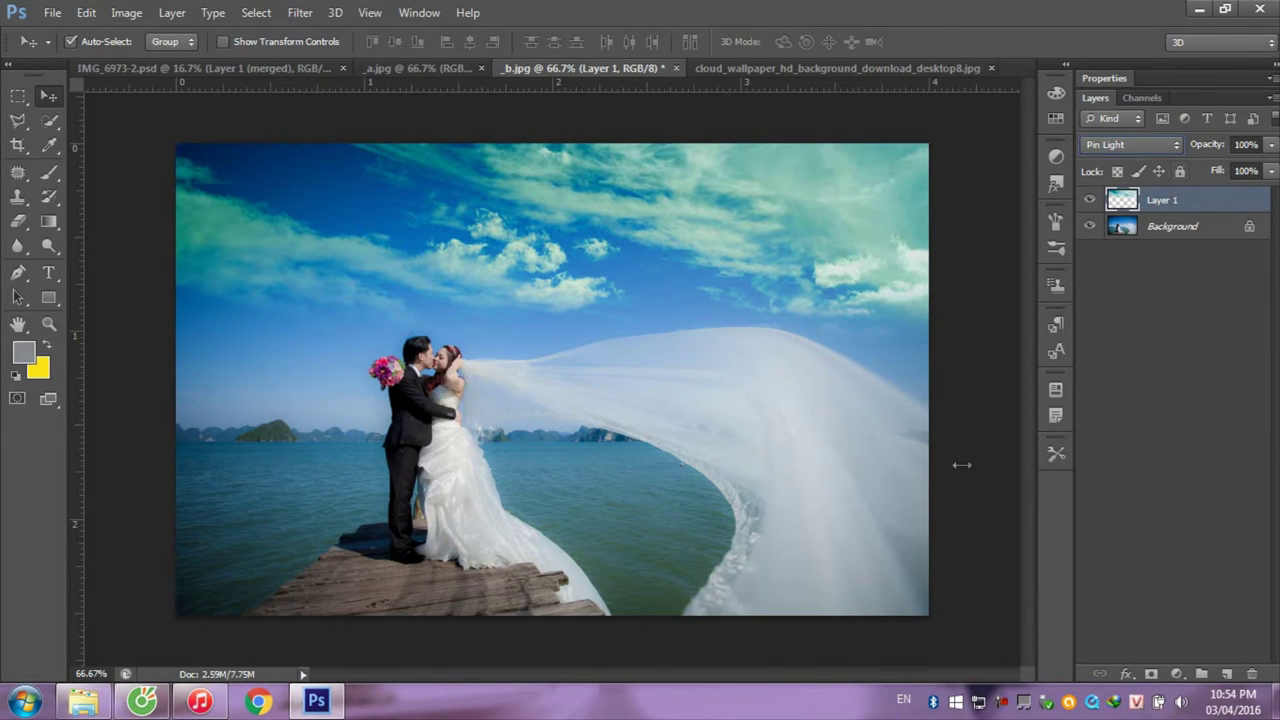
click(1149, 332)
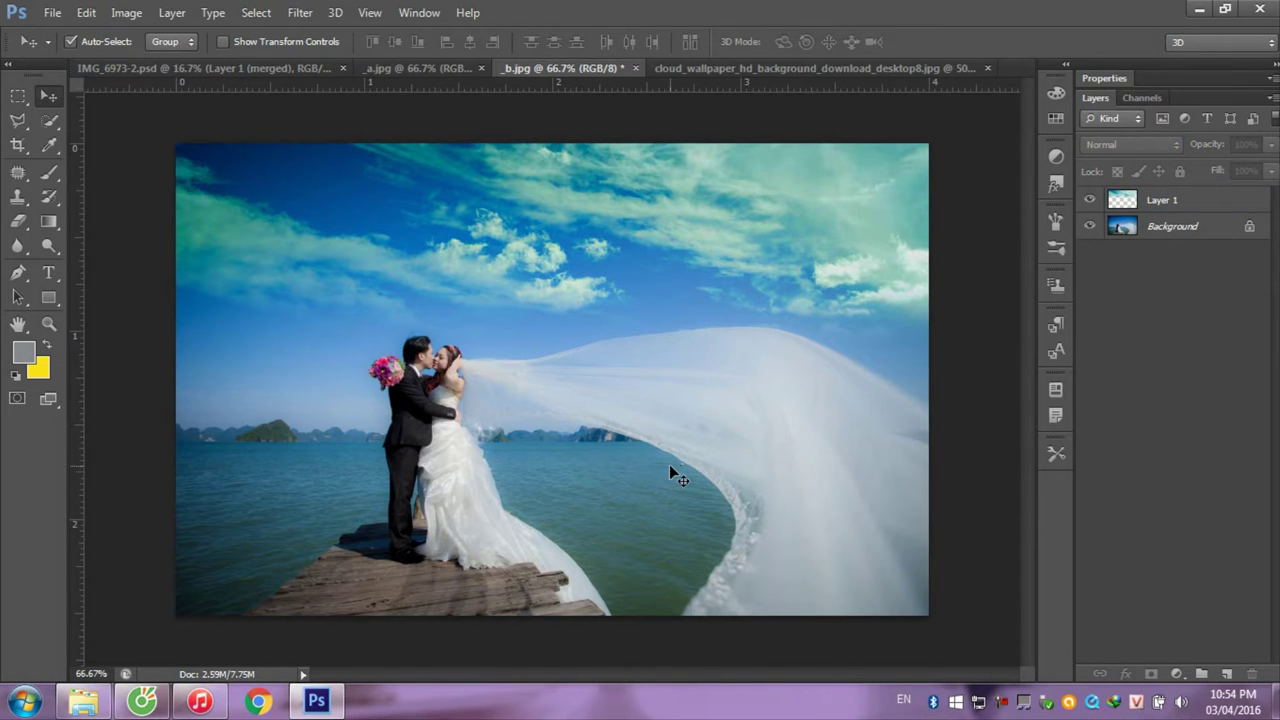
- Duplicate the Background layer with Ctrl+J and set the copy's Brightness/Contrast contrast to 78
click(1180, 228)
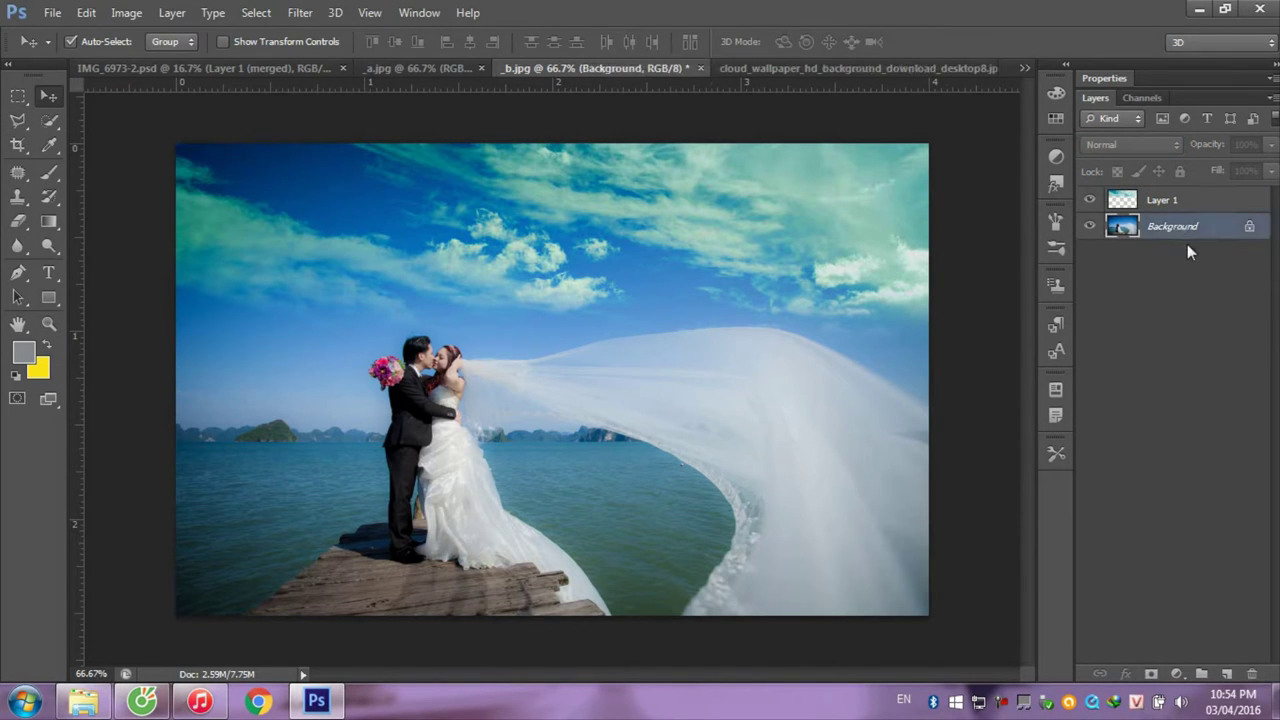
key(ctrl+j)
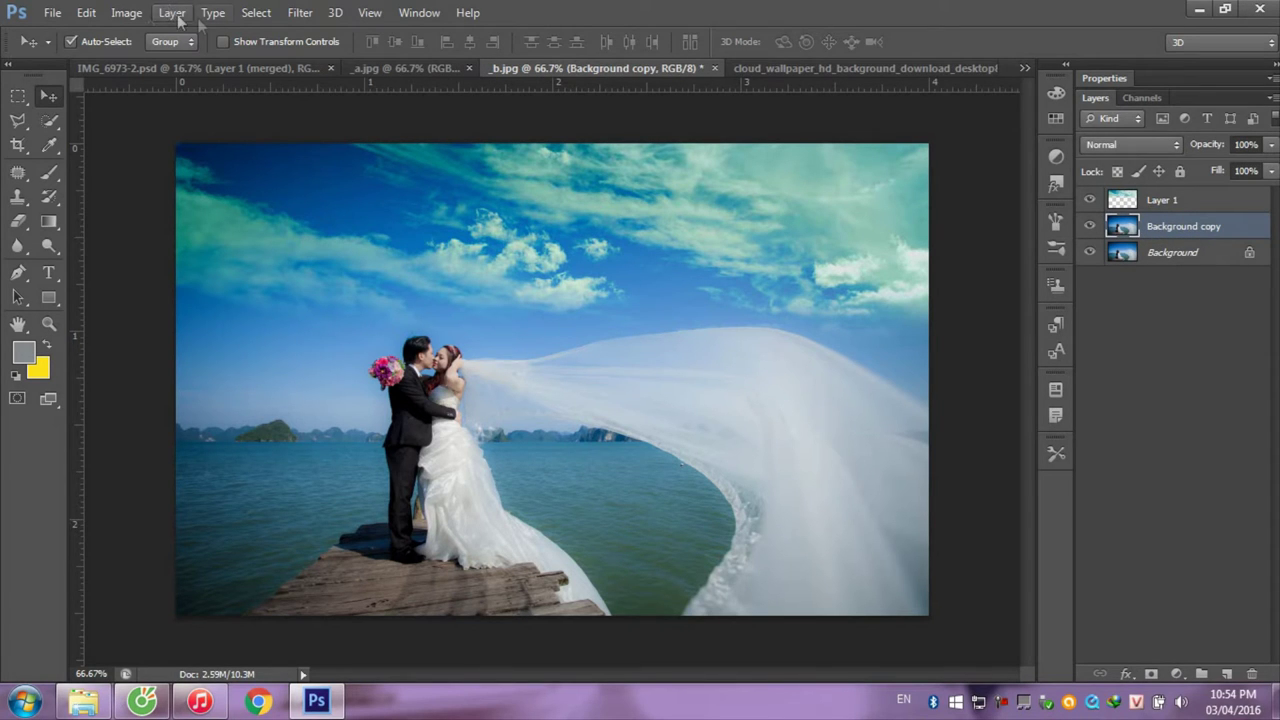
click(292, 13)
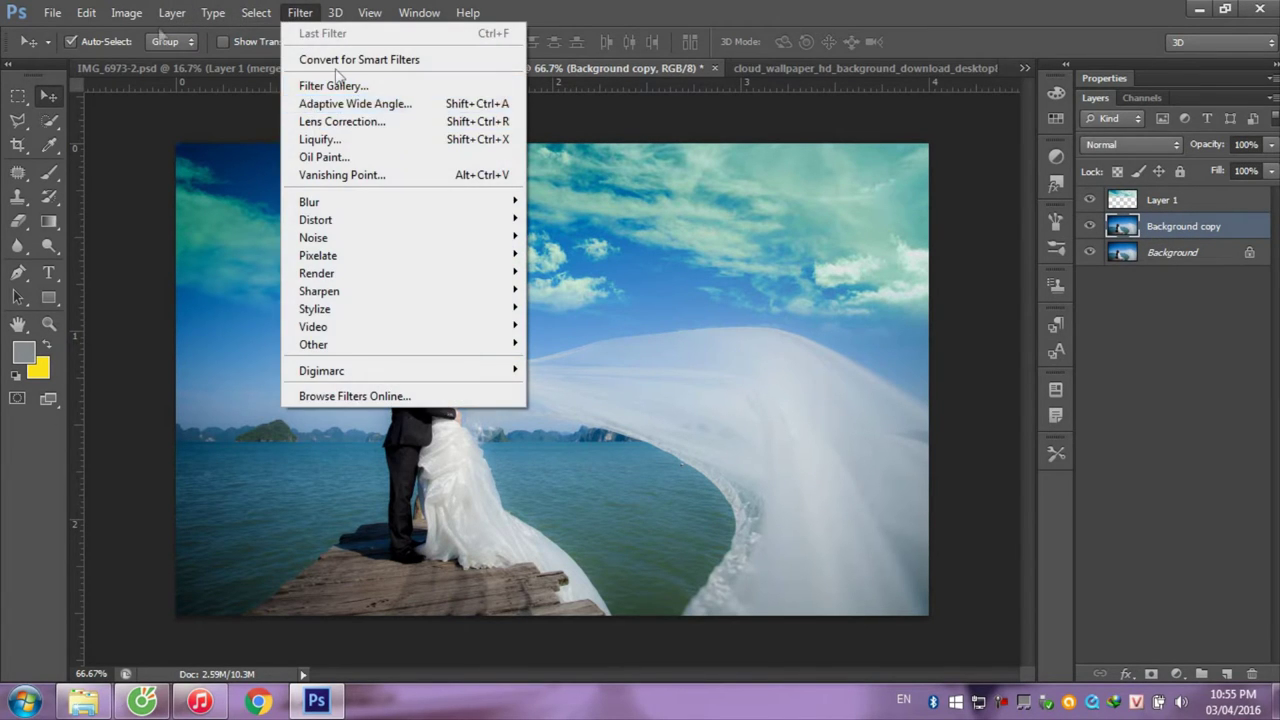
click(392, 60)
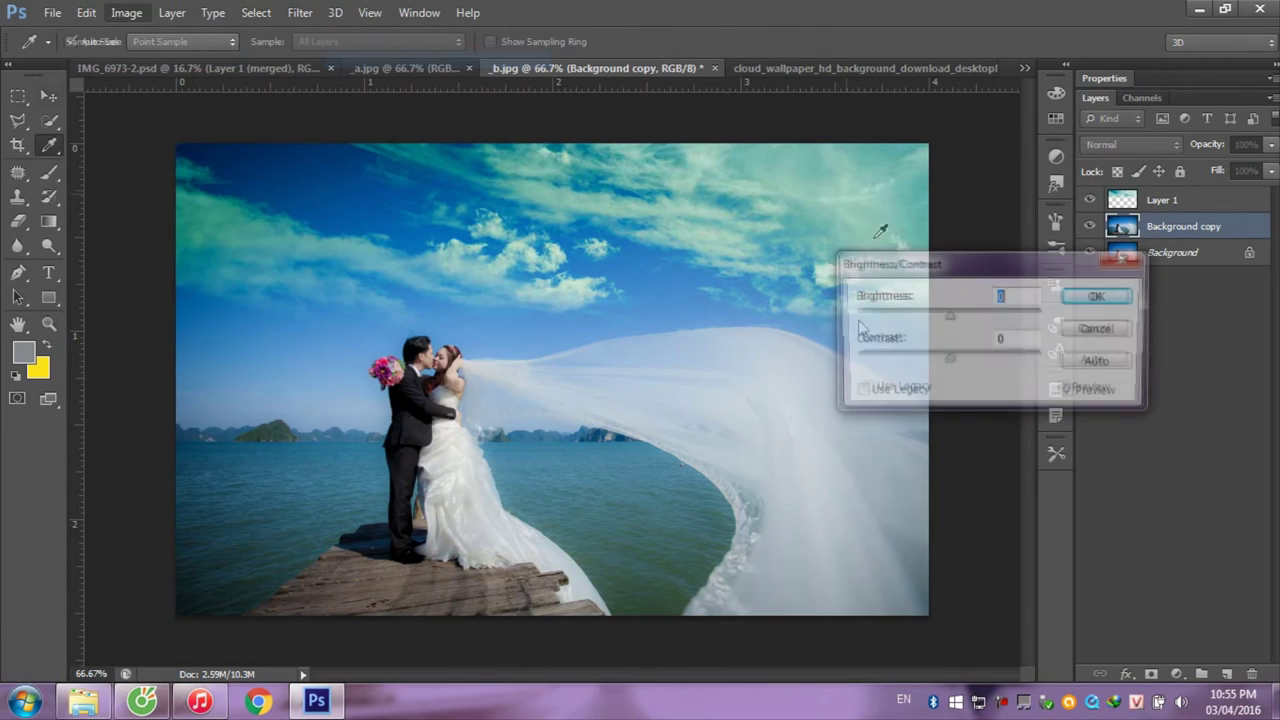
drag(951, 359, 1036, 366)
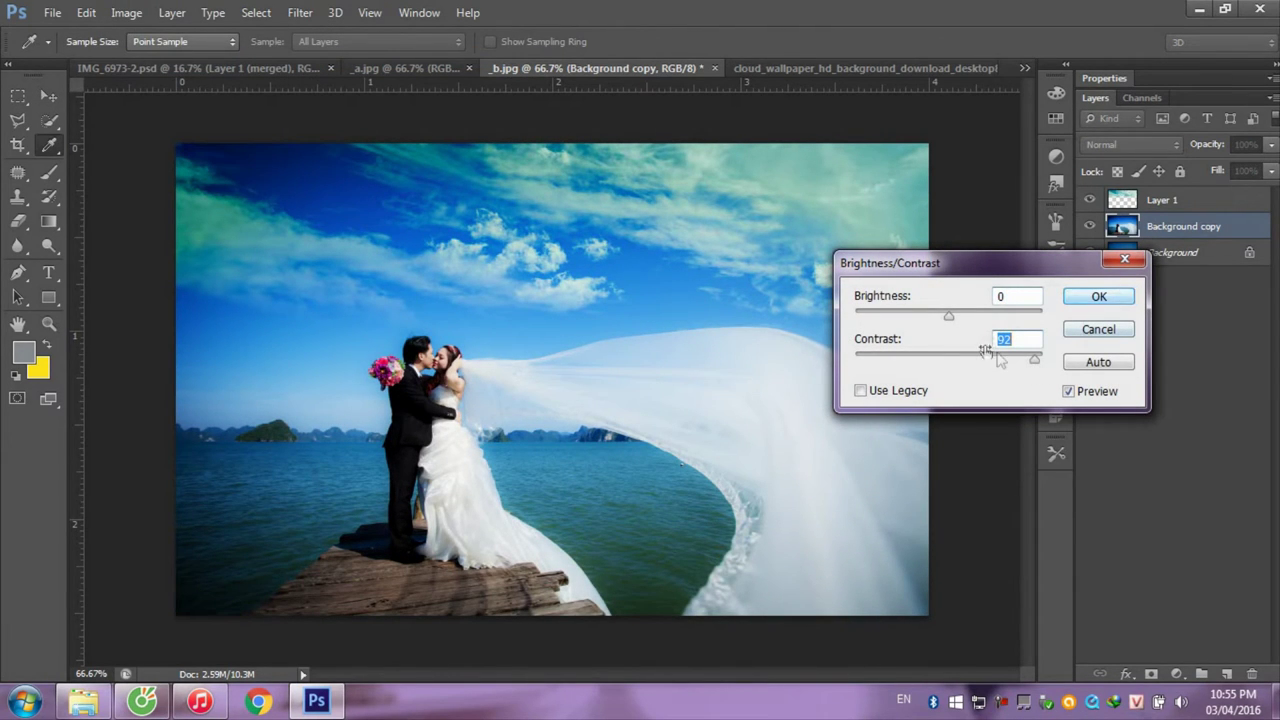
drag(1035, 360, 1007, 373)
click(1099, 297)
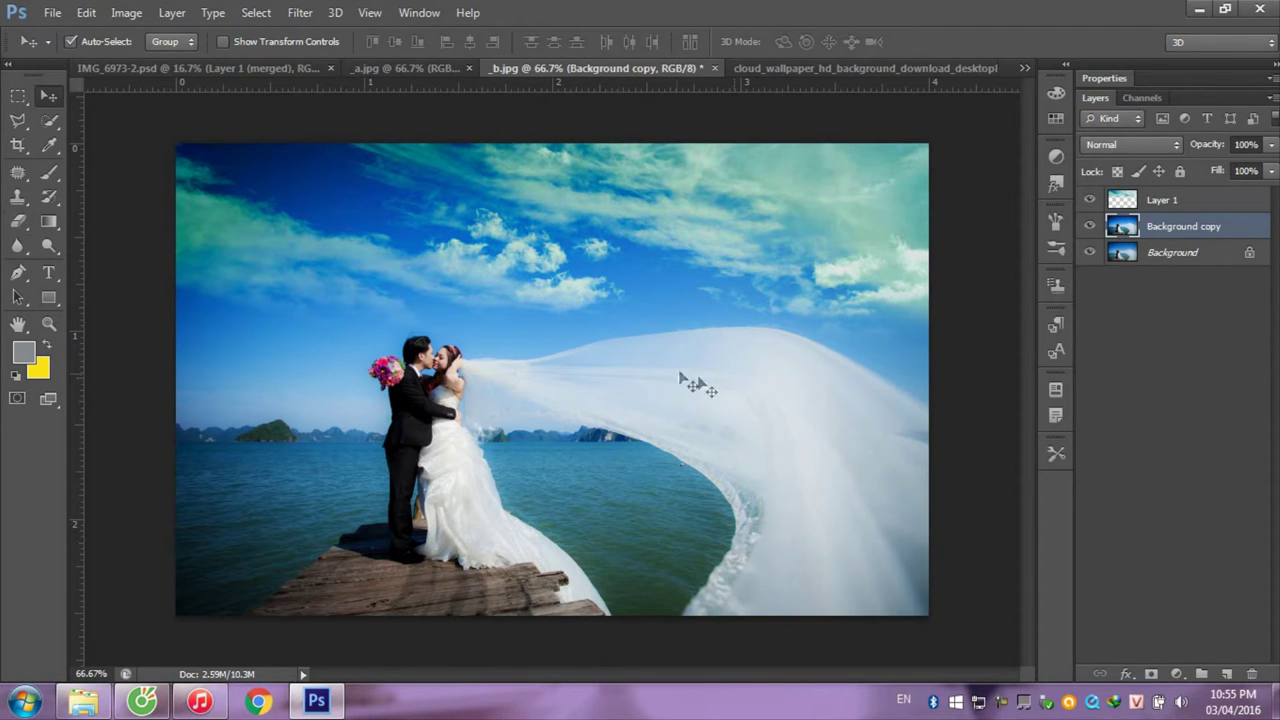
- Switch to the IMG_6973-2.psd boat photo and hide Layer 2's cloudy sky
click(409, 64)
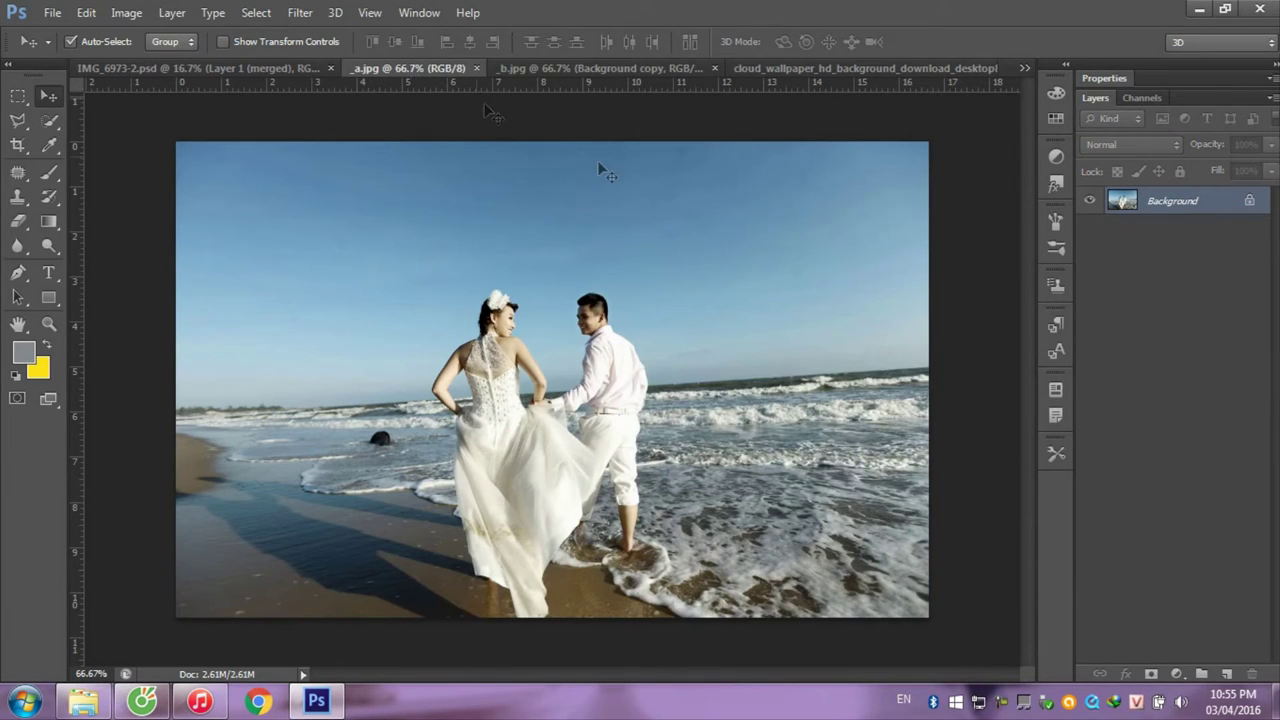
click(253, 68)
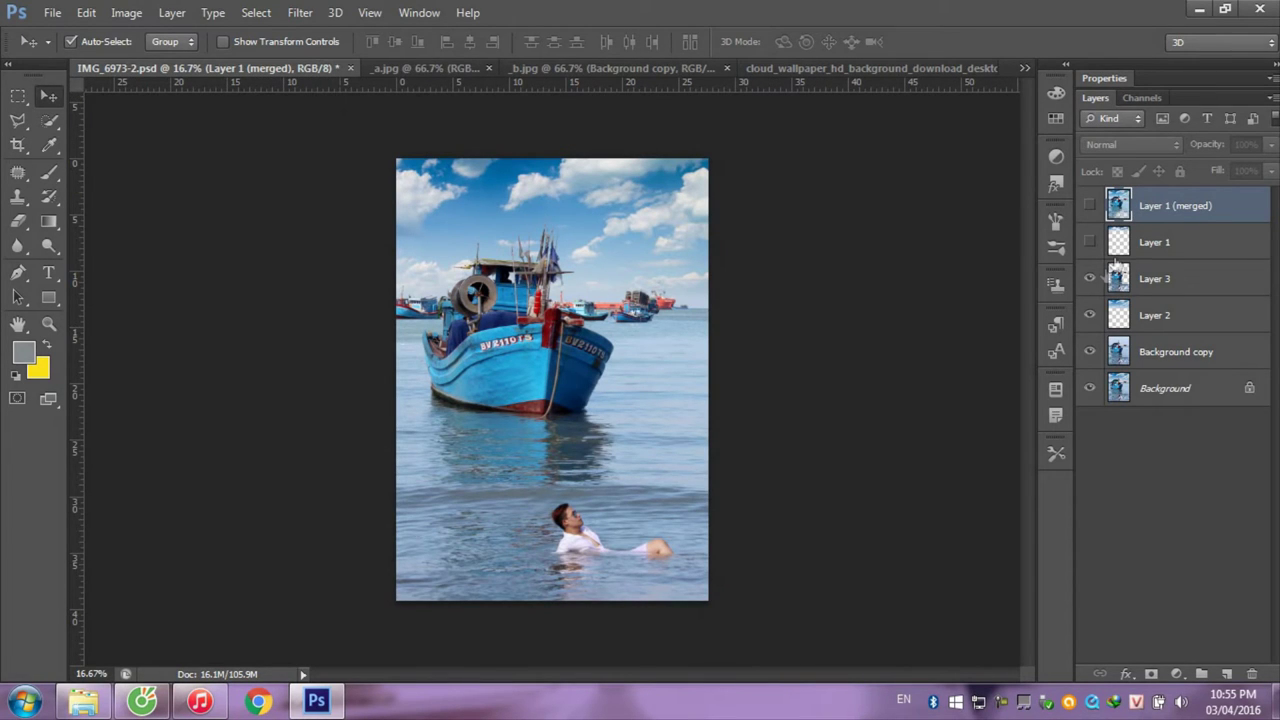
click(1090, 315)
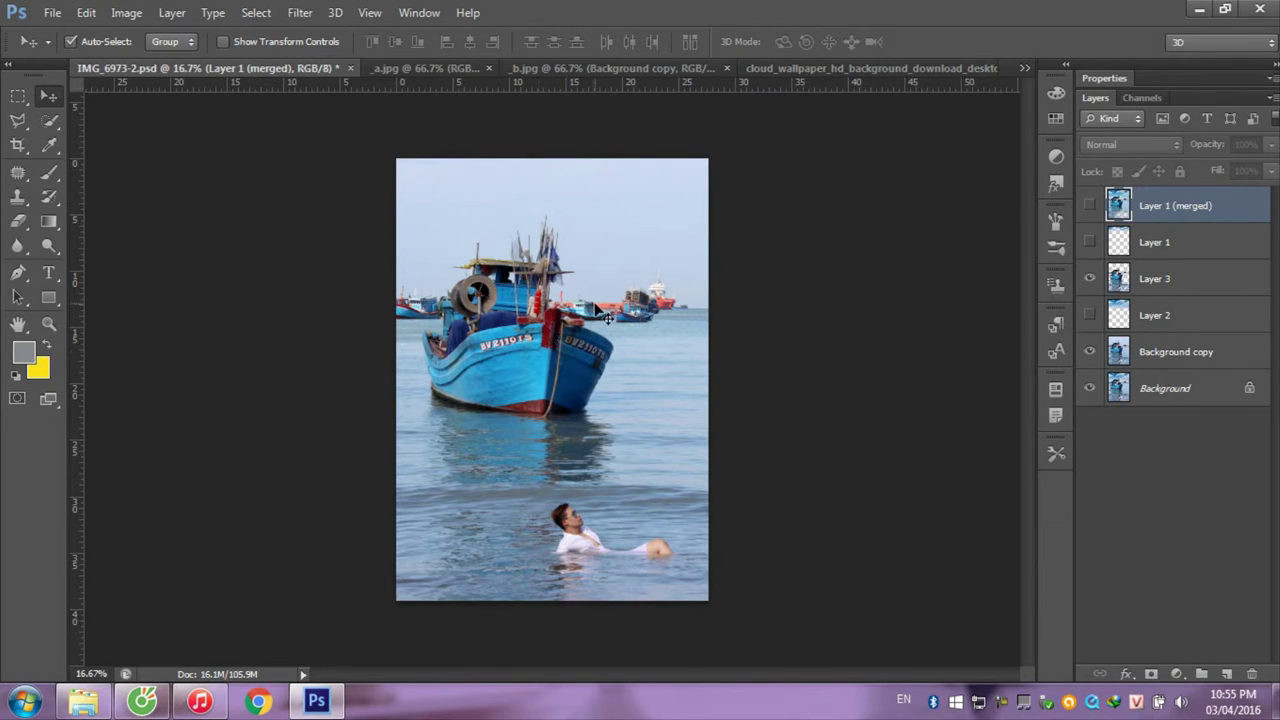
- Delete Layer 1 (merged) and the other upper layers, keeping only Background copy and Background
key(ctrl+plus)
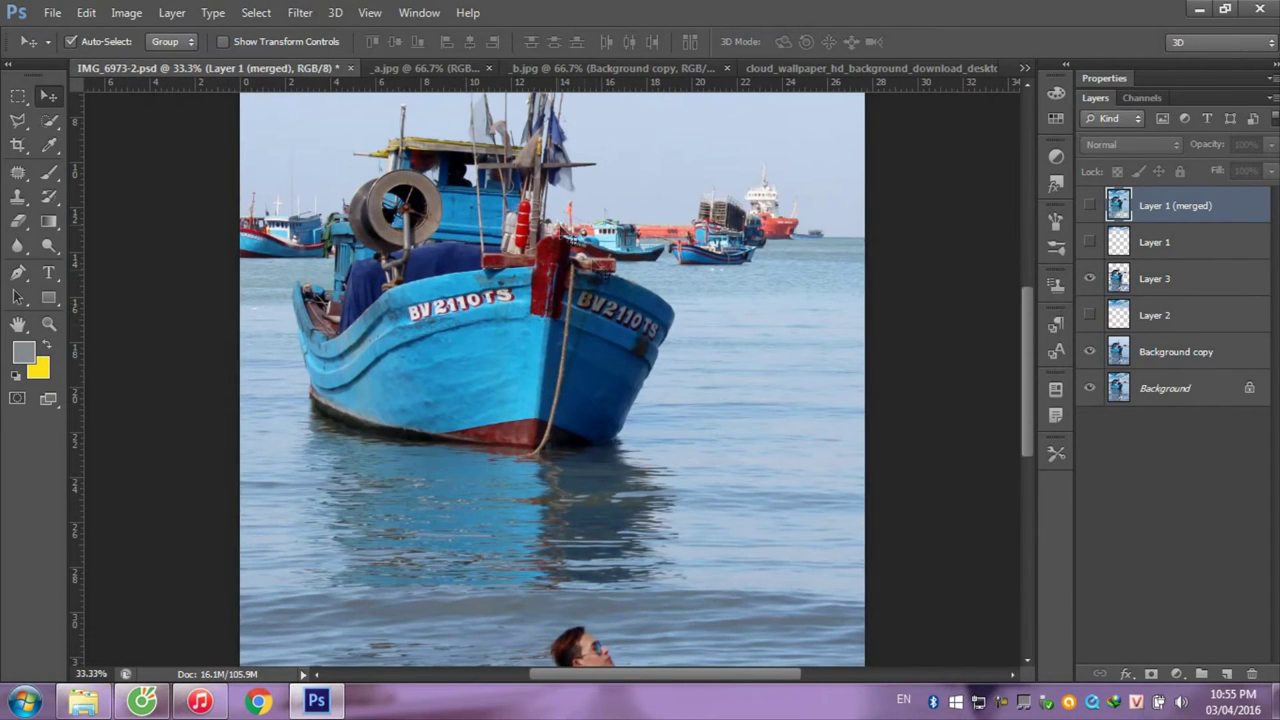
mouse_move(580, 270)
mouse_down()
mouse_move(540, 390)
mouse_move(543, 377)
mouse_up()
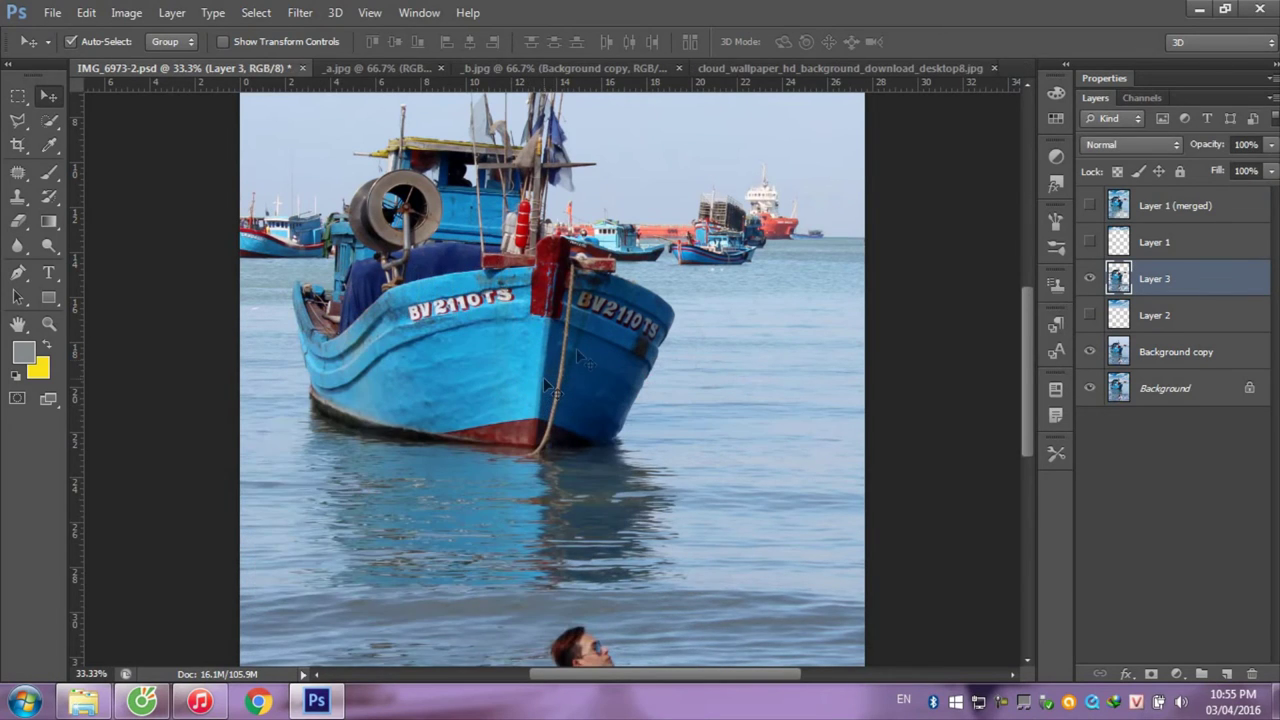
click(1158, 210)
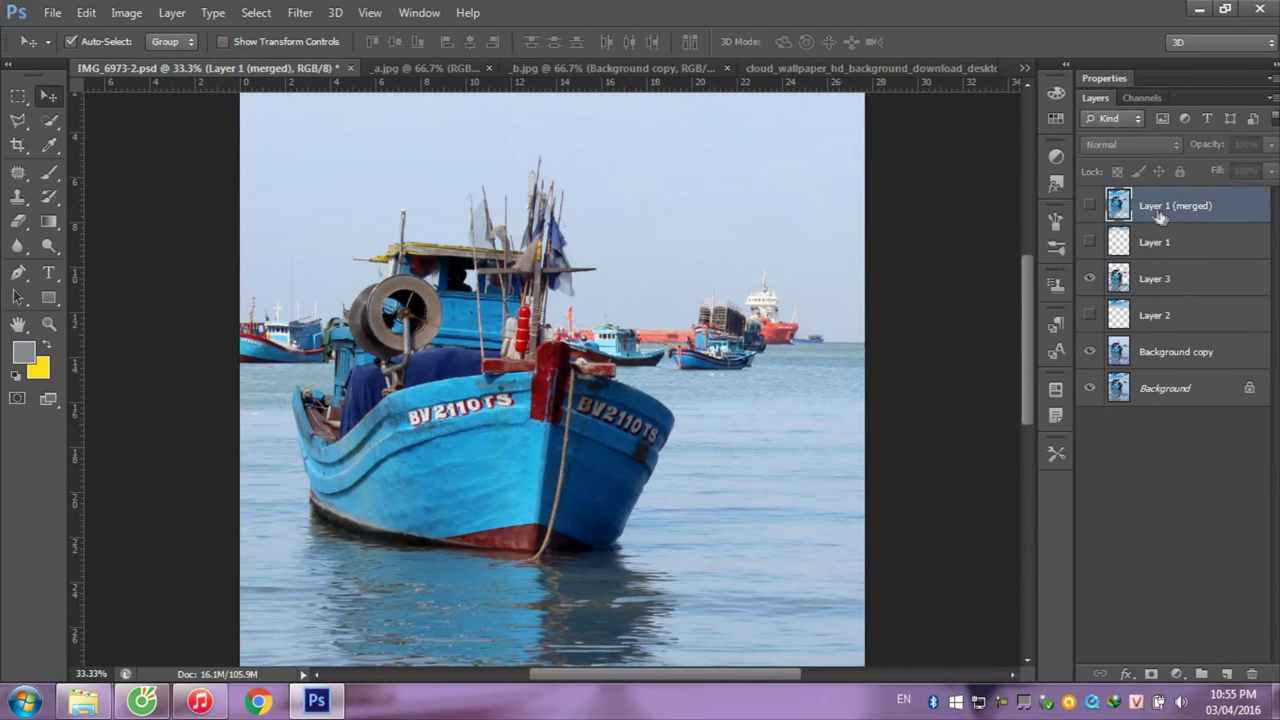
key(Delete)
key(Delete)
key(Delete)
key(Delete)
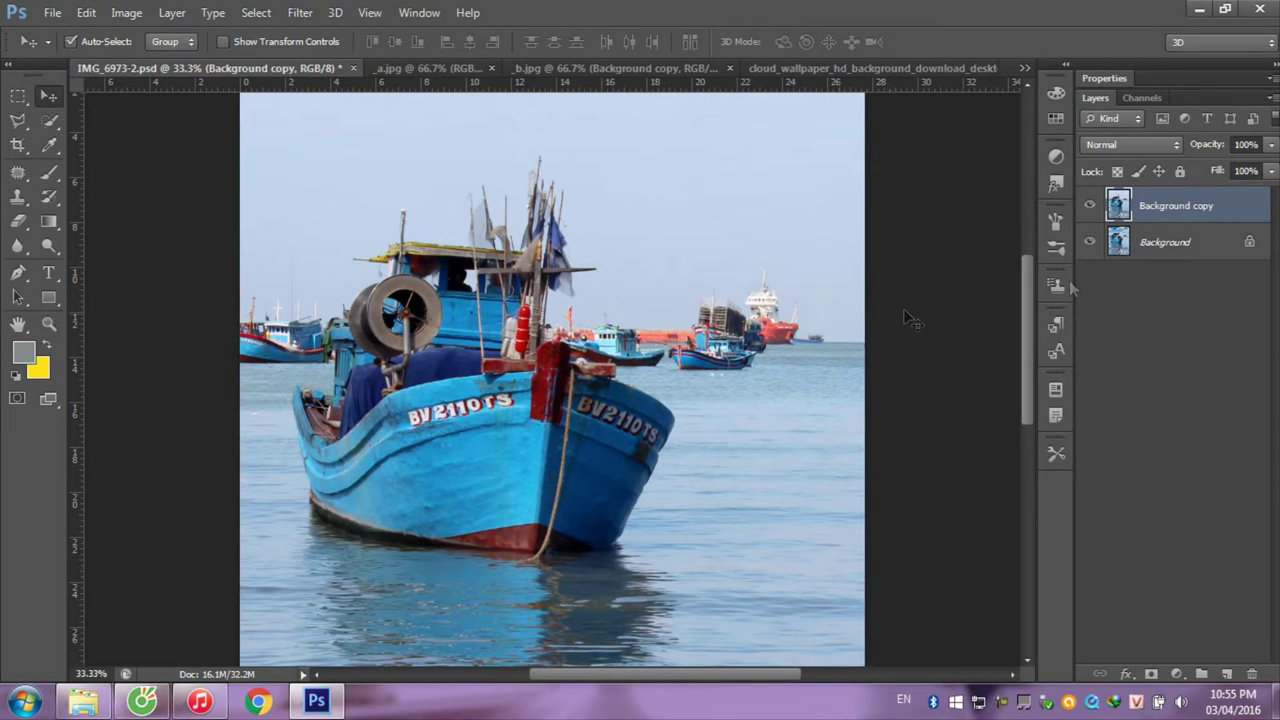
scroll(620, 310, up, 3)
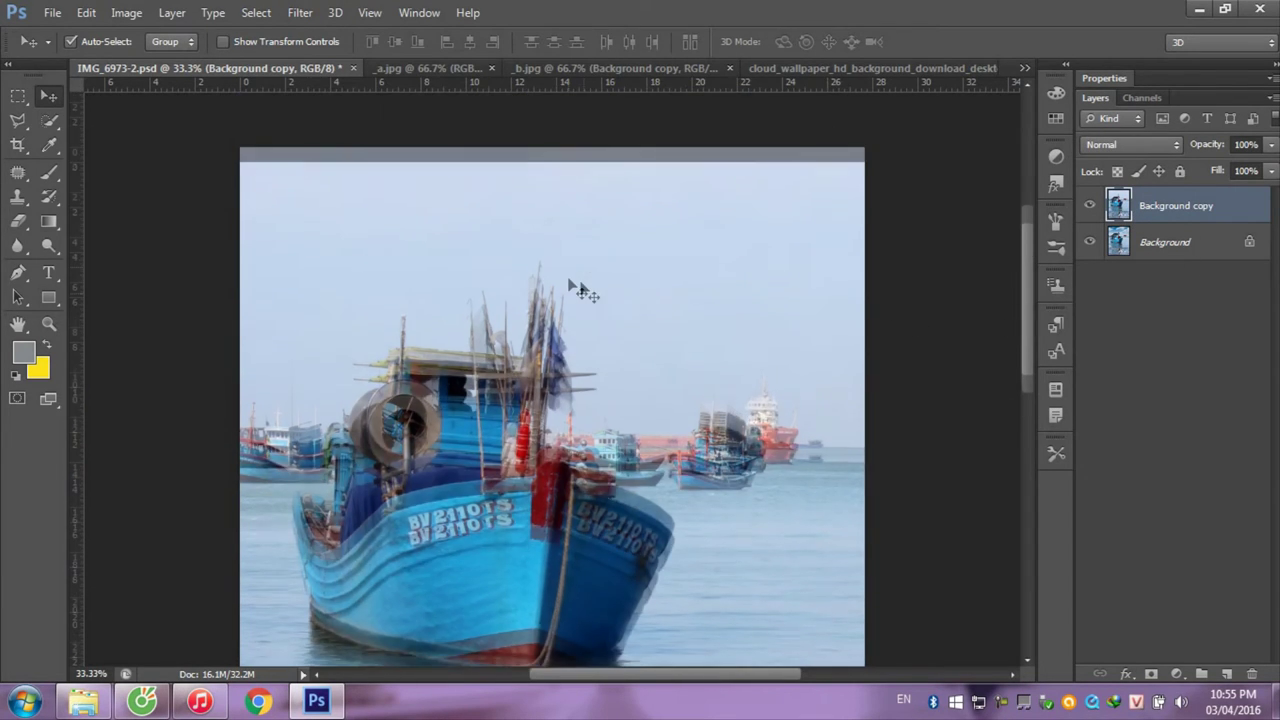
scroll(576, 288, down, 2)
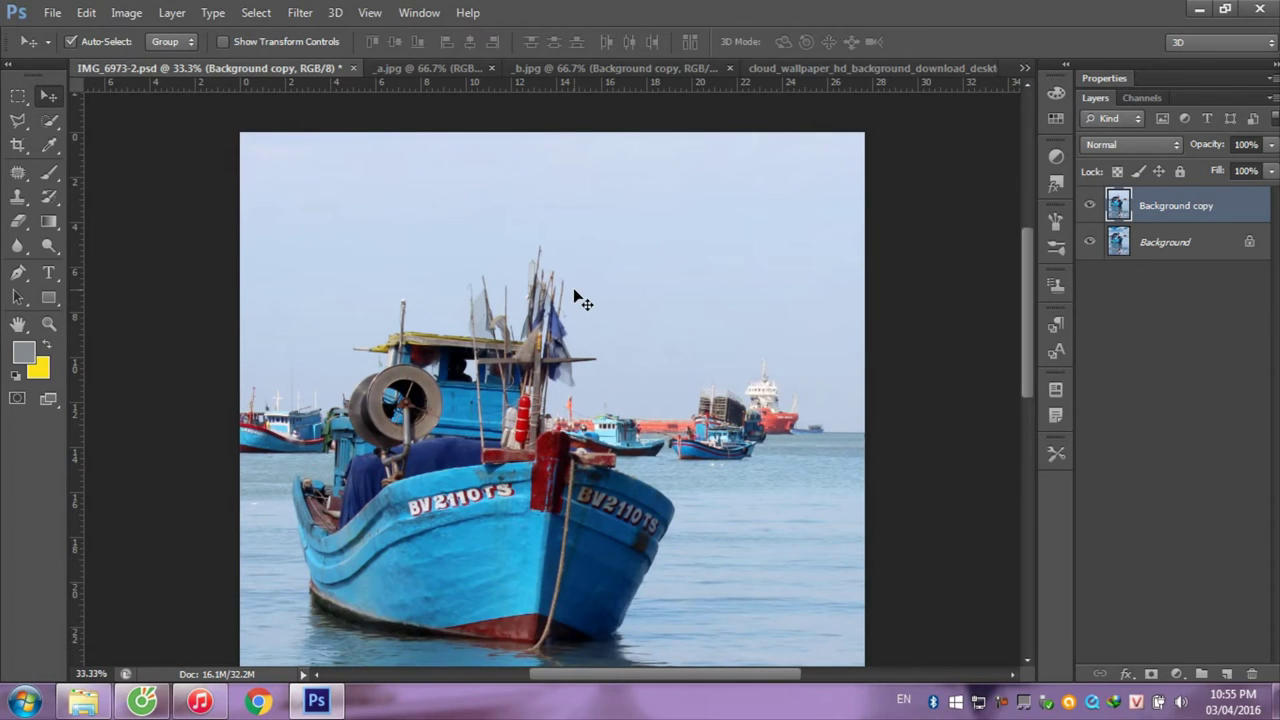
scroll(576, 293, down, 2)
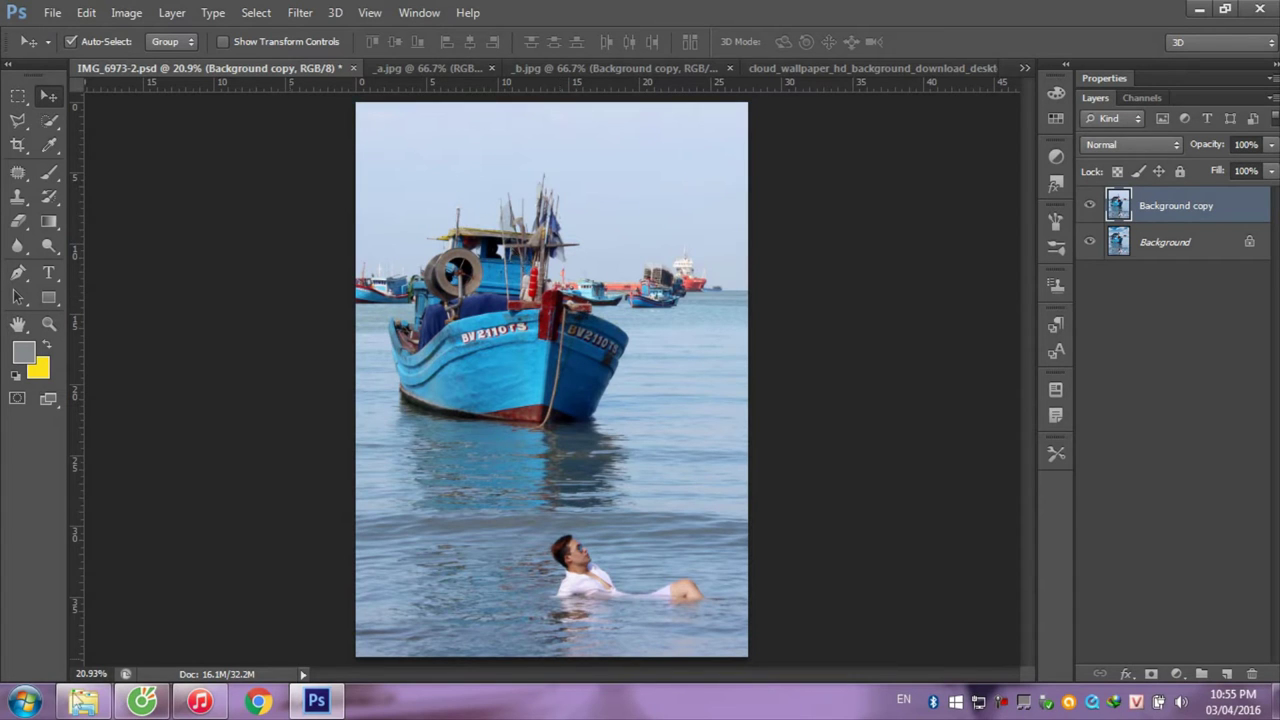
- Open Dollarphotoclub_68627341.jpg from the weddig folder, copy all of it, and return to IMG_6973-2.psd
click(92, 703)
mouse_move(695, 185)
mouse_down()
mouse_move(467, 410)
mouse_move(320, 700)
mouse_move(1120, 479)
mouse_up()
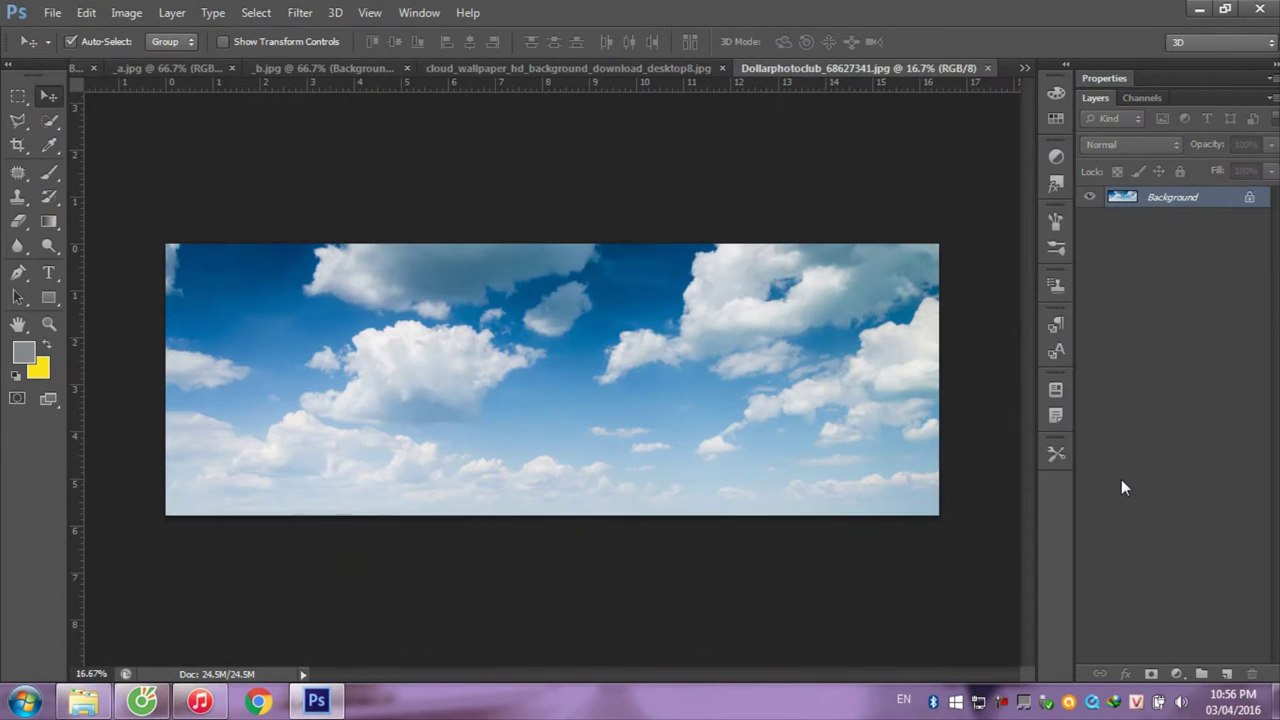
key(ctrl+a)
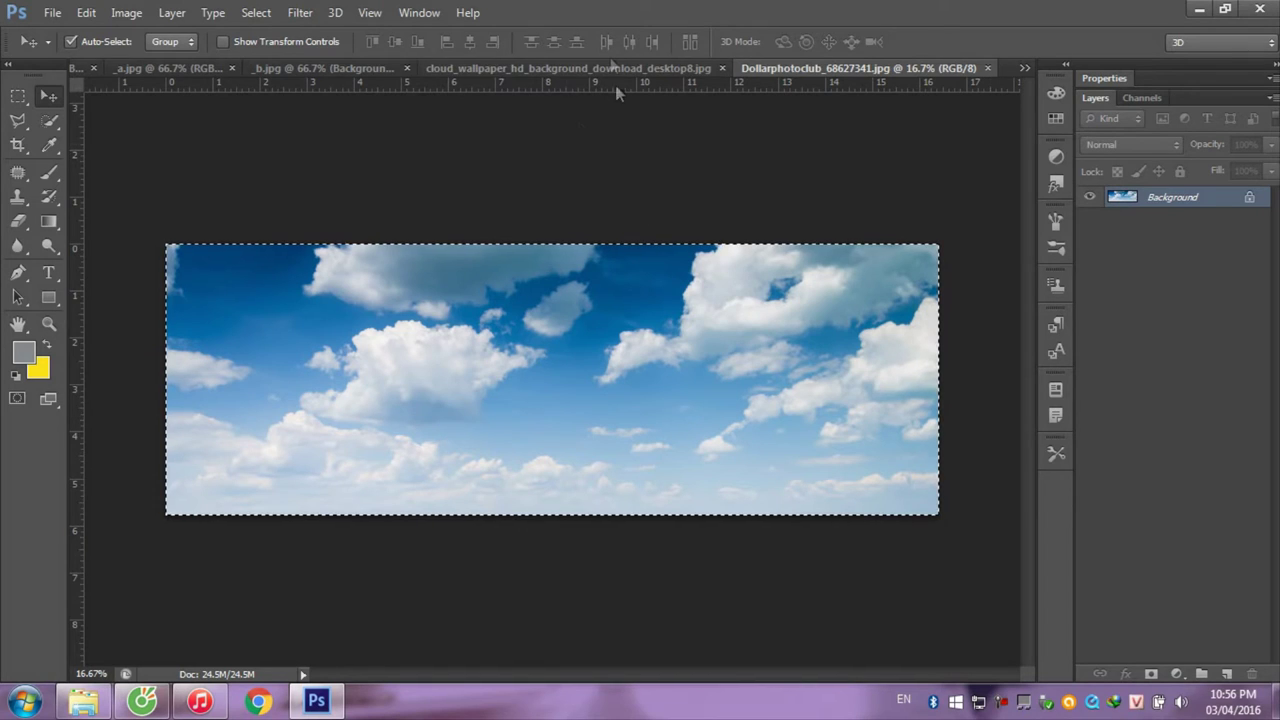
click(174, 68)
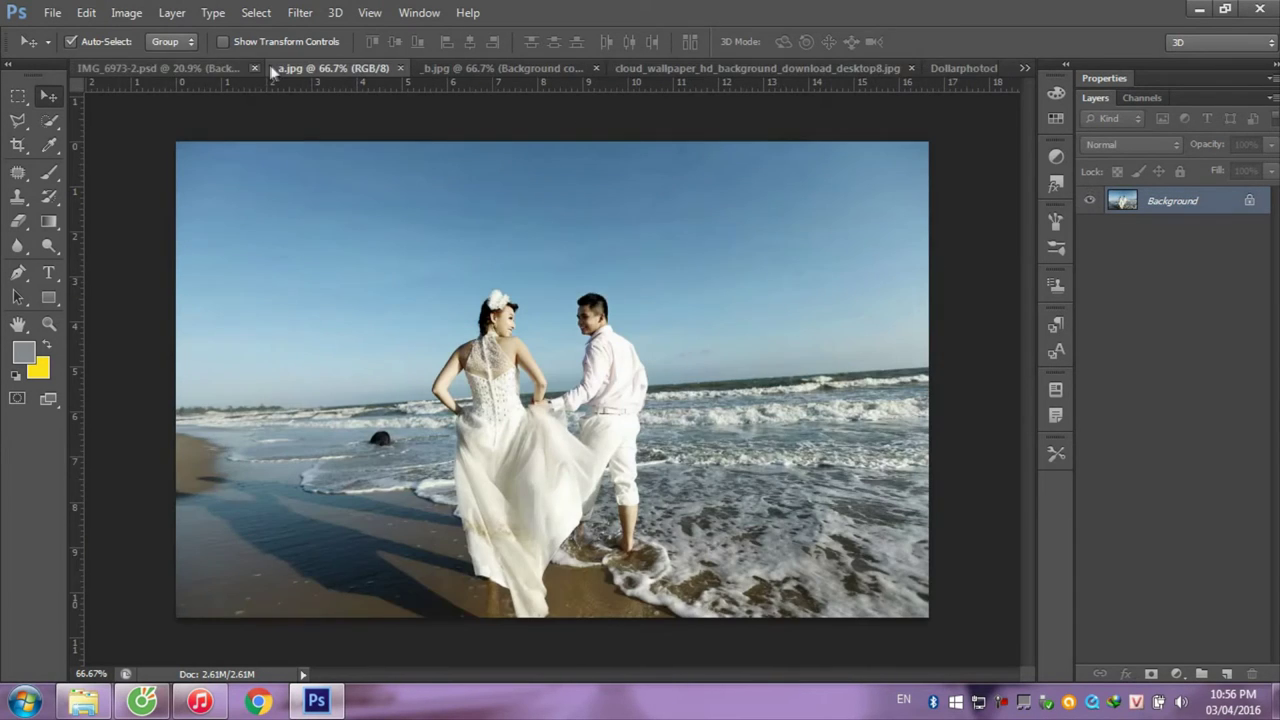
click(118, 70)
- Paste the clouds into IMG_6973-2.psd and scale them down to fit the sky above the boat
key(ctrl+v)
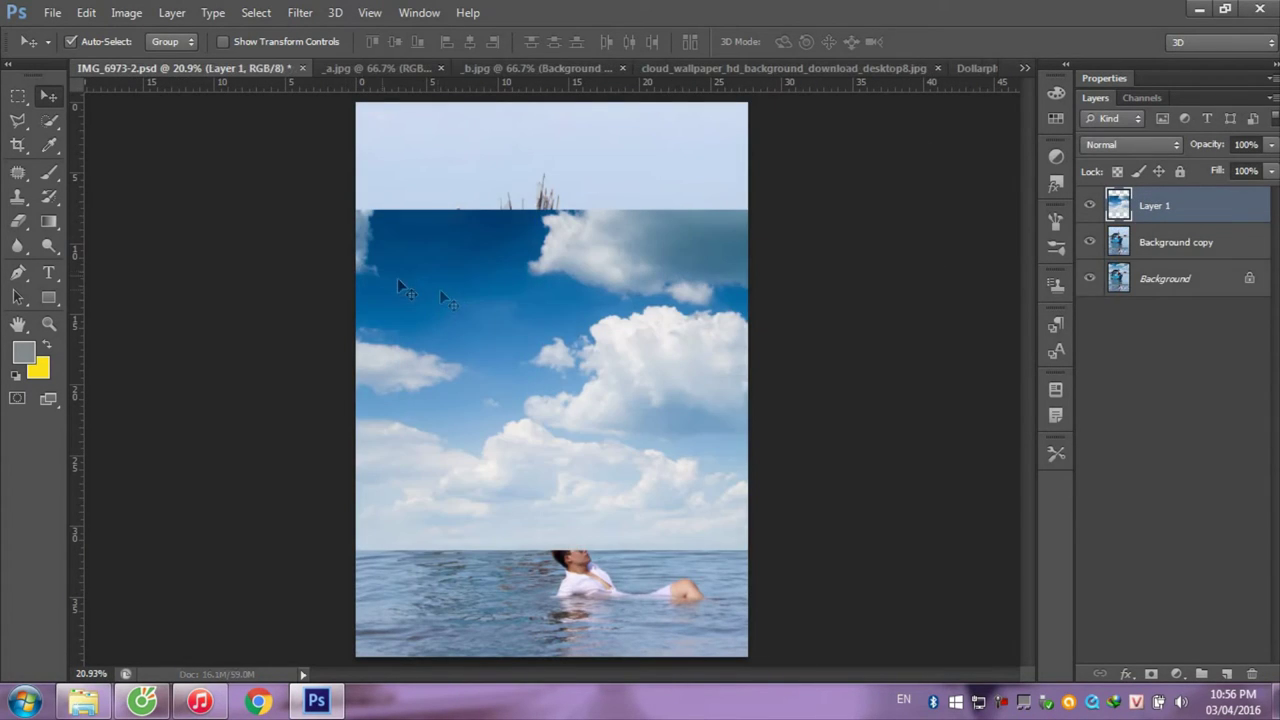
key(ctrl+t)
mouse_move(357, 210)
mouse_down()
mouse_move(782, 374)
mouse_move(309, 152)
mouse_move(301, 126)
mouse_up()
key(Return)
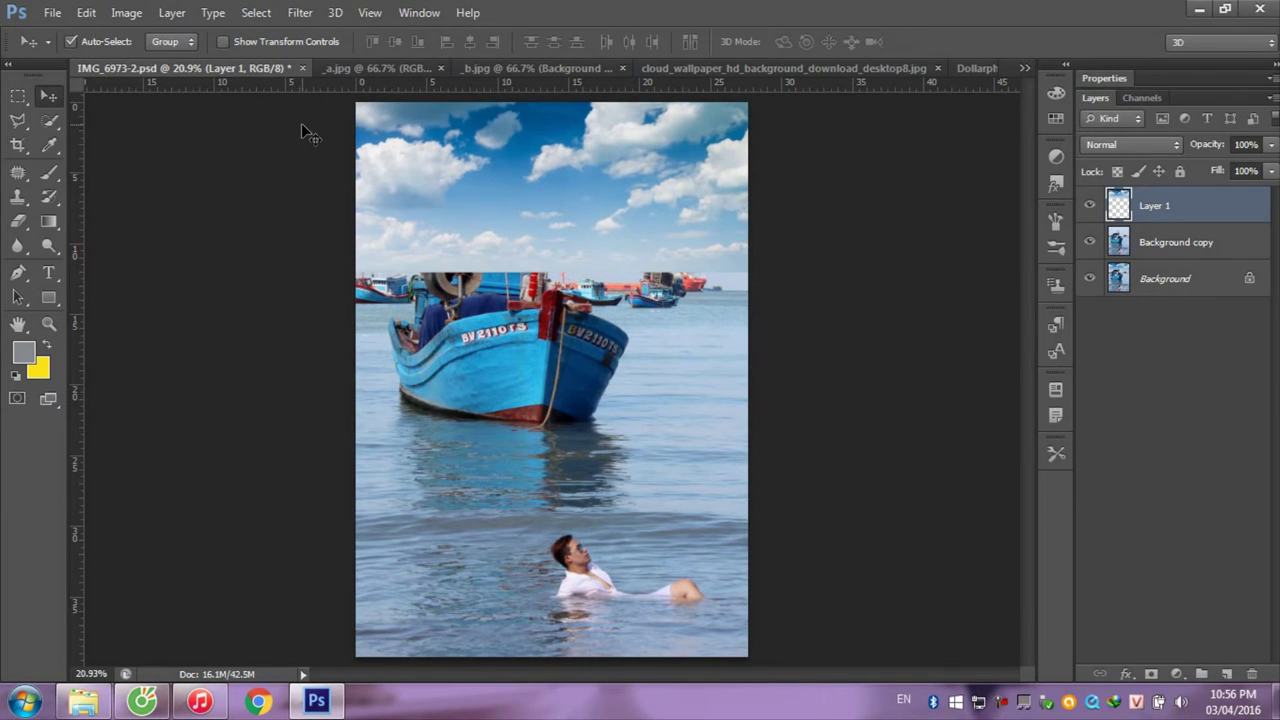
- Try erasing the clouds over the masts and distant boats with a 1000 px eraser, then undo it
click(22, 224)
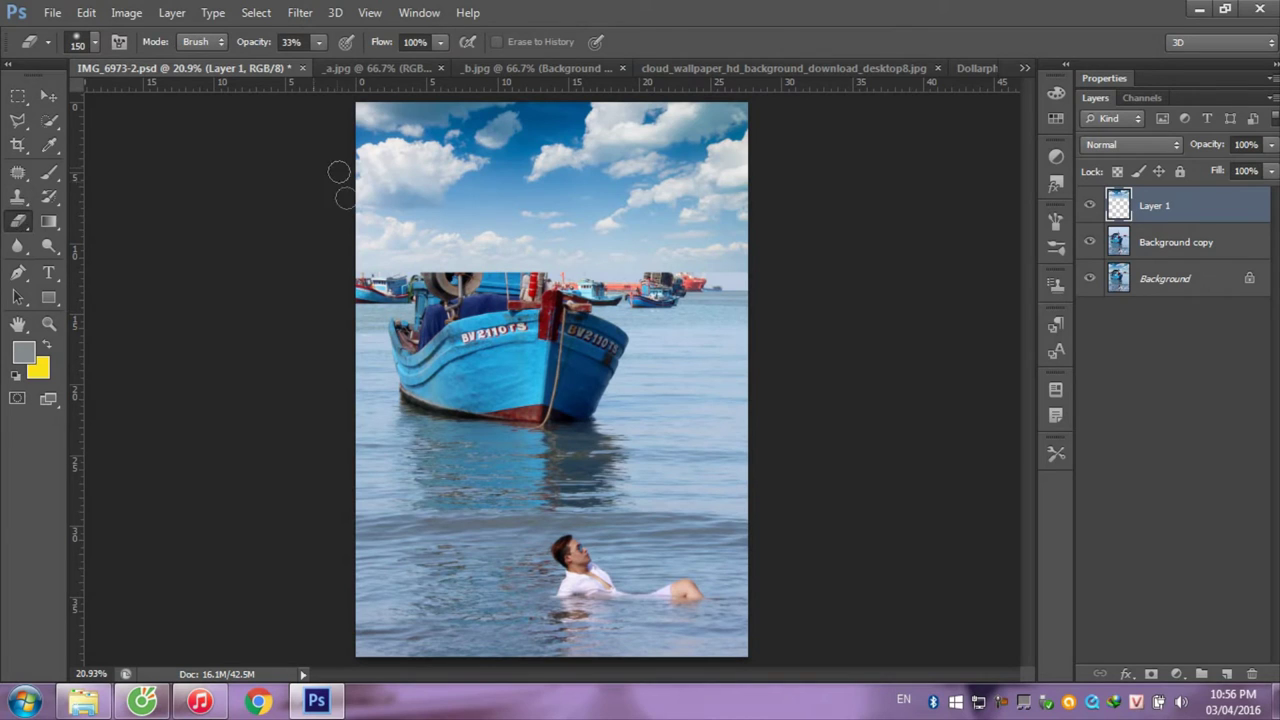
key(bracketright)
key(bracketright)
key(bracketright)
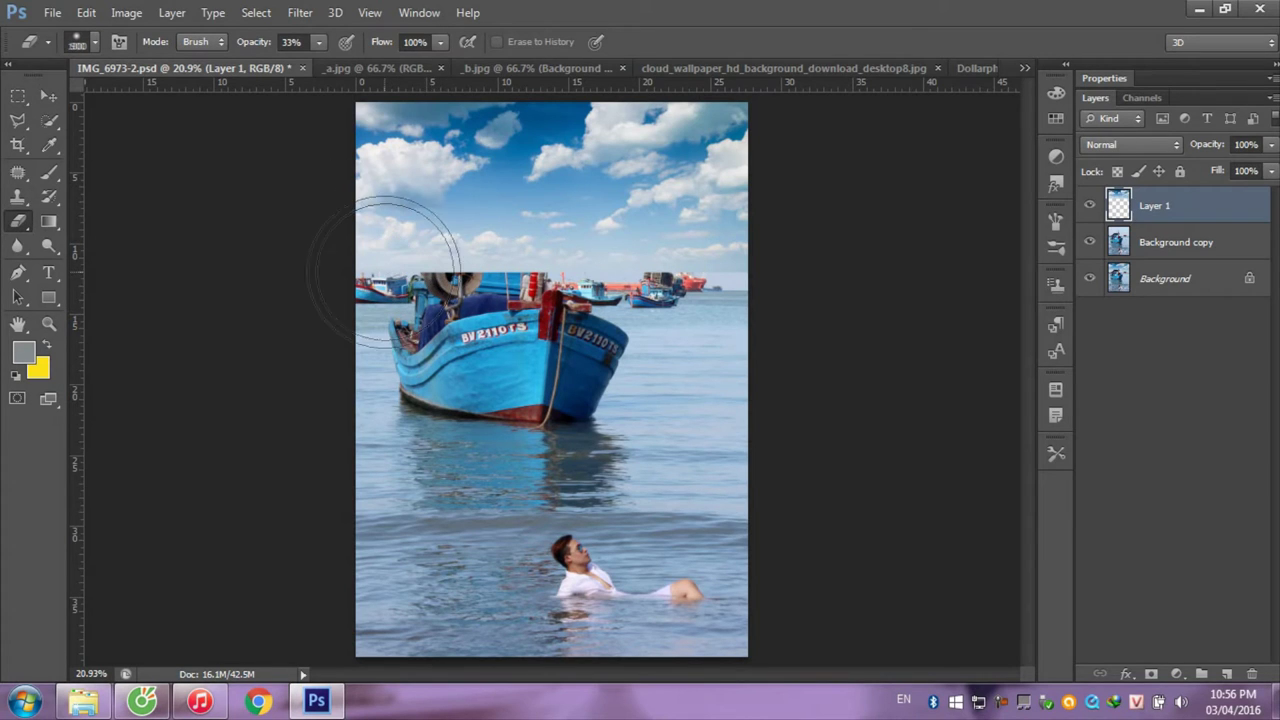
mouse_move(400, 277)
mouse_down()
mouse_move(553, 260)
mouse_move(455, 283)
mouse_up()
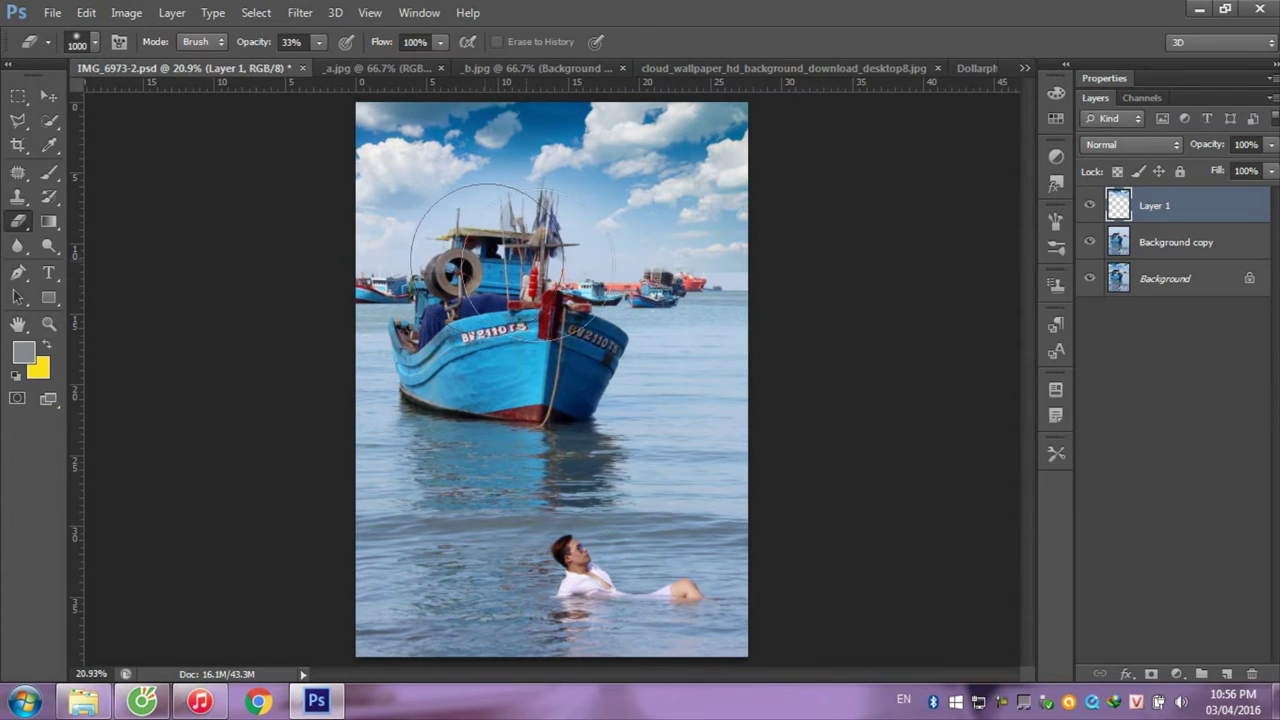
mouse_move(455, 283)
mouse_down()
mouse_move(703, 263)
mouse_move(686, 266)
mouse_up()
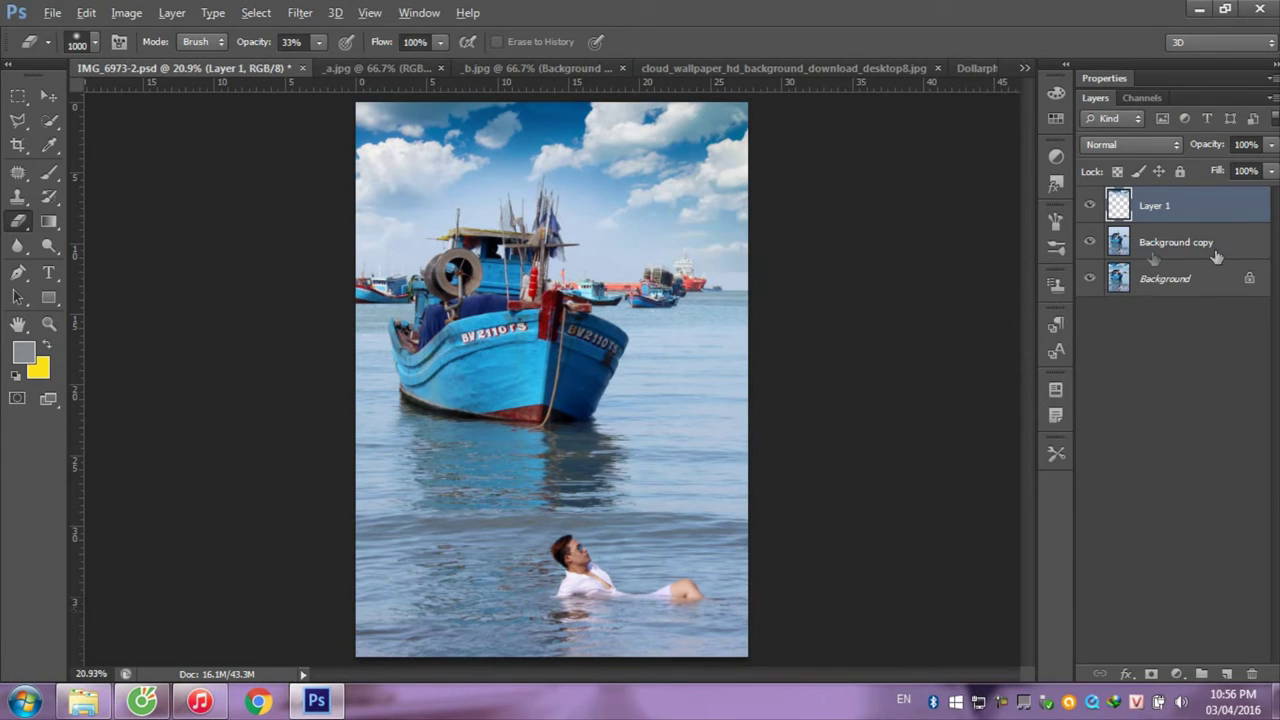
alt+click(1090, 208)
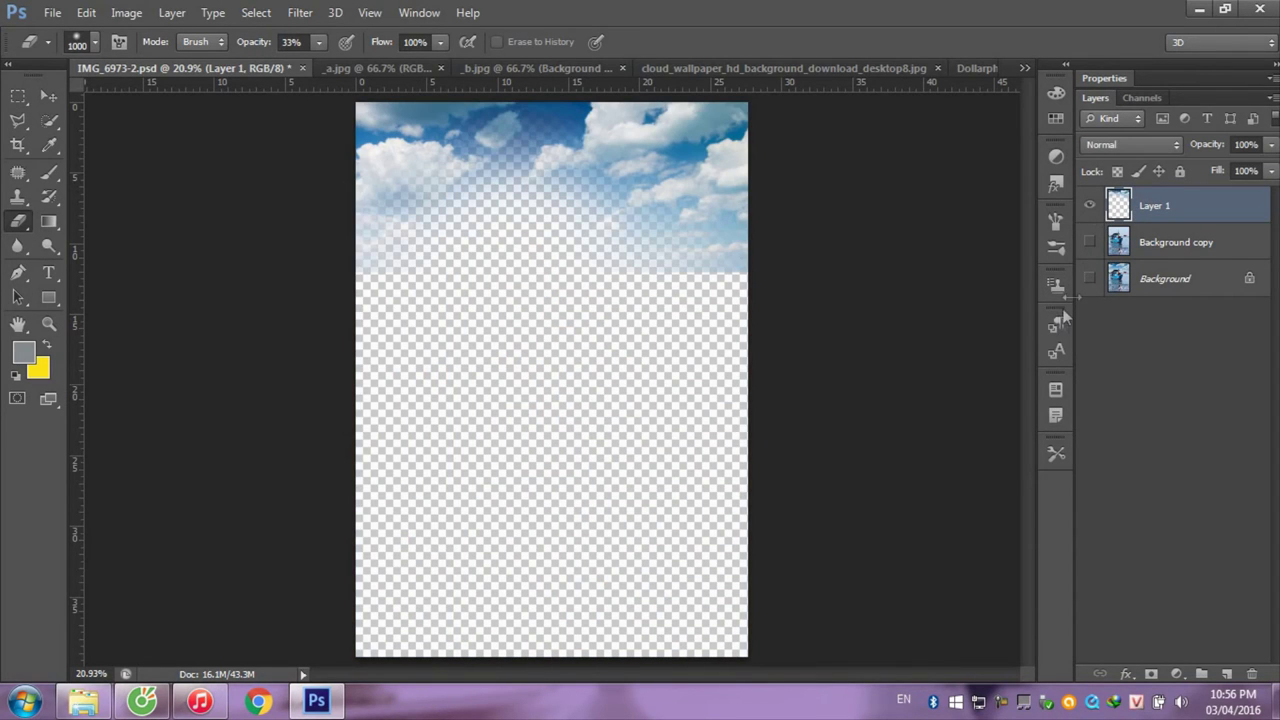
drag(1093, 268, 1092, 242)
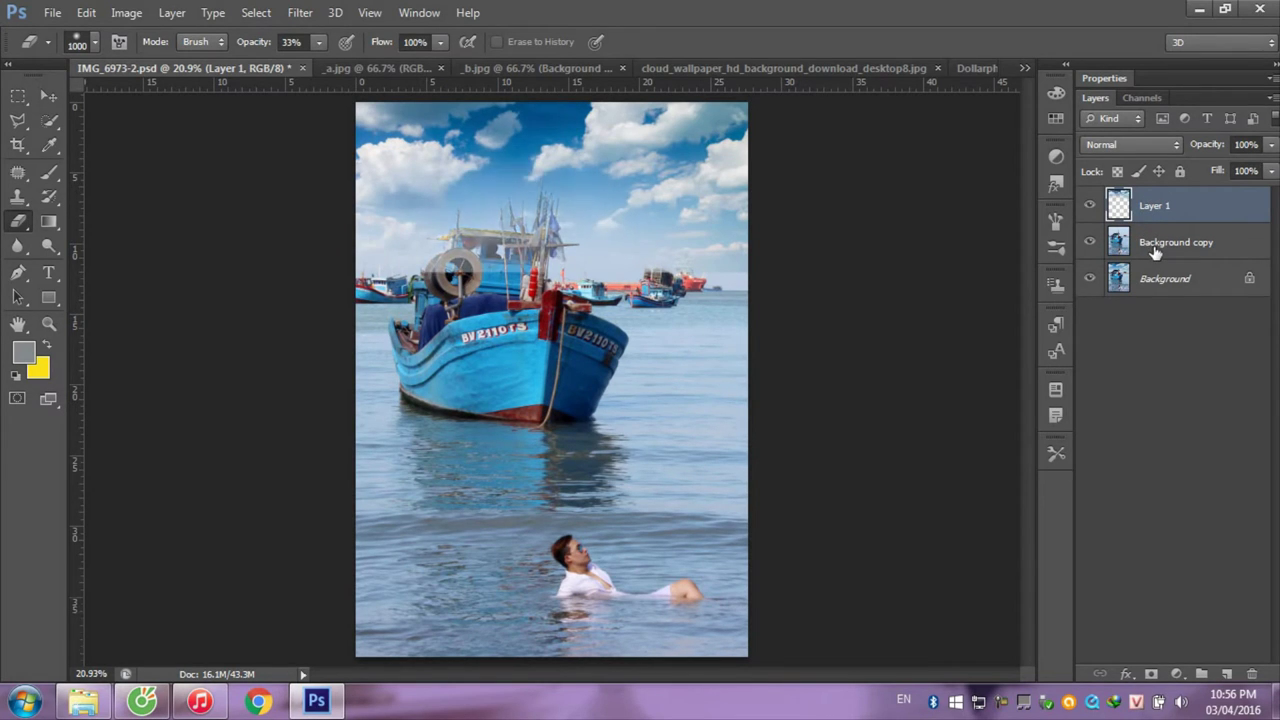
key(ctrl+z)
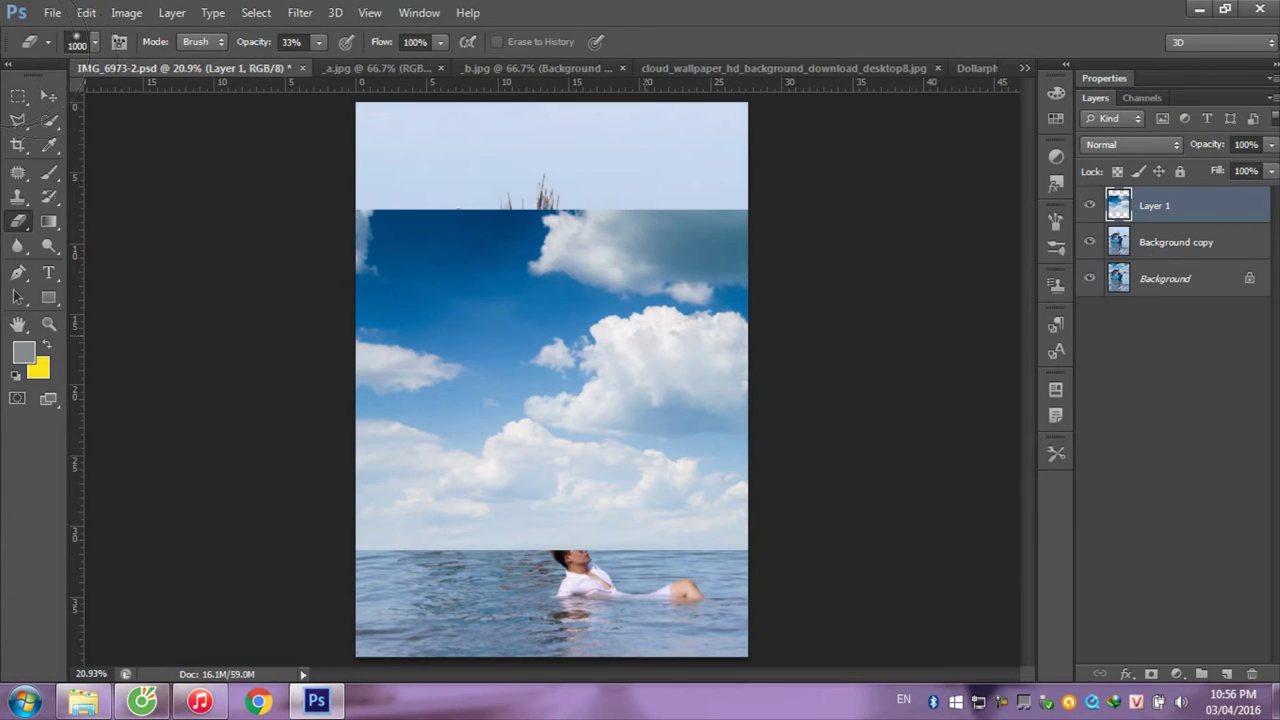
- Move the cloud layer over the boat photo, then hide Layer 1
click(45, 97)
drag(538, 362, 500, 101)
click(1090, 206)
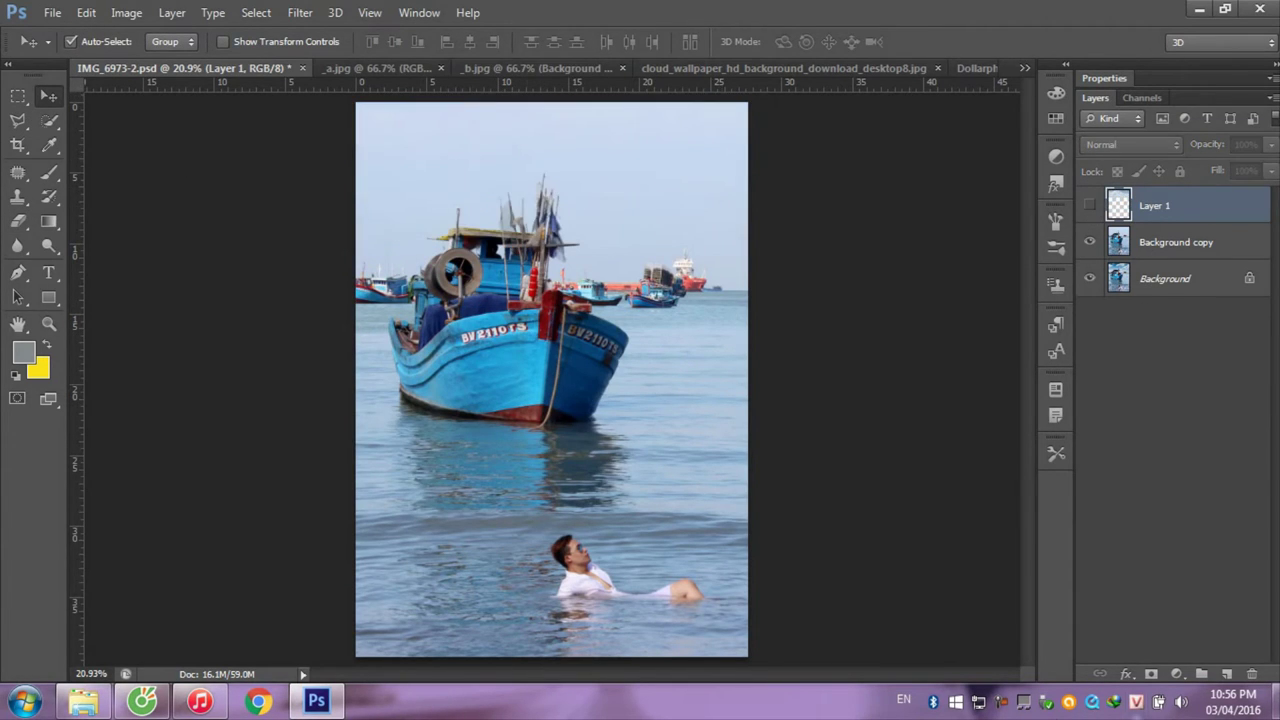
- On IMG_6973-2.psd's Background copy, select the Highlights colour range covering pale sky and bright water
click(1162, 245)
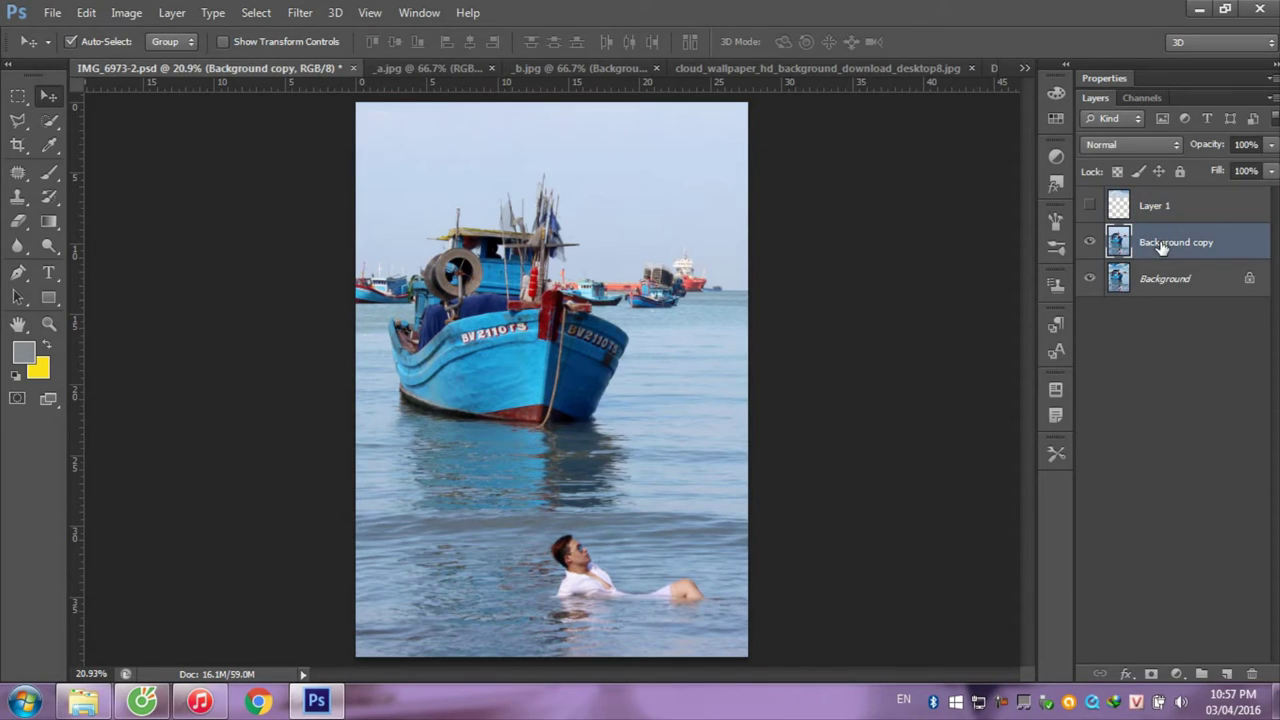
click(255, 12)
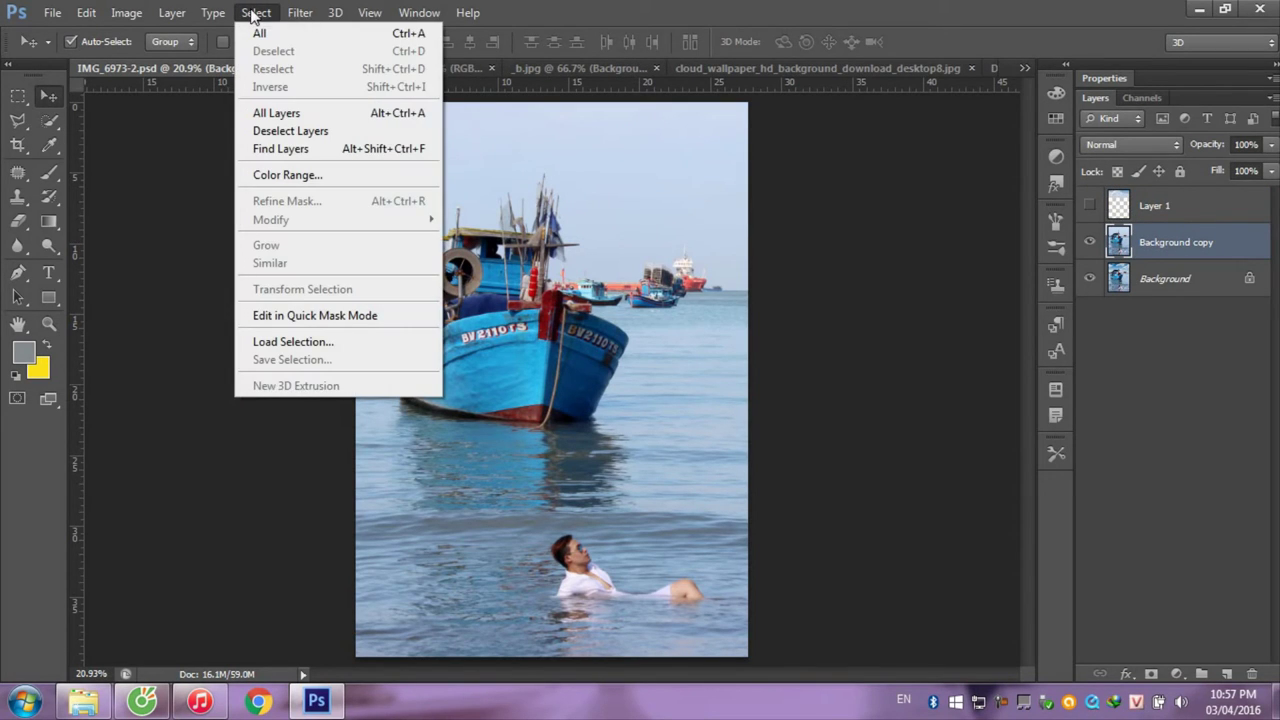
click(290, 175)
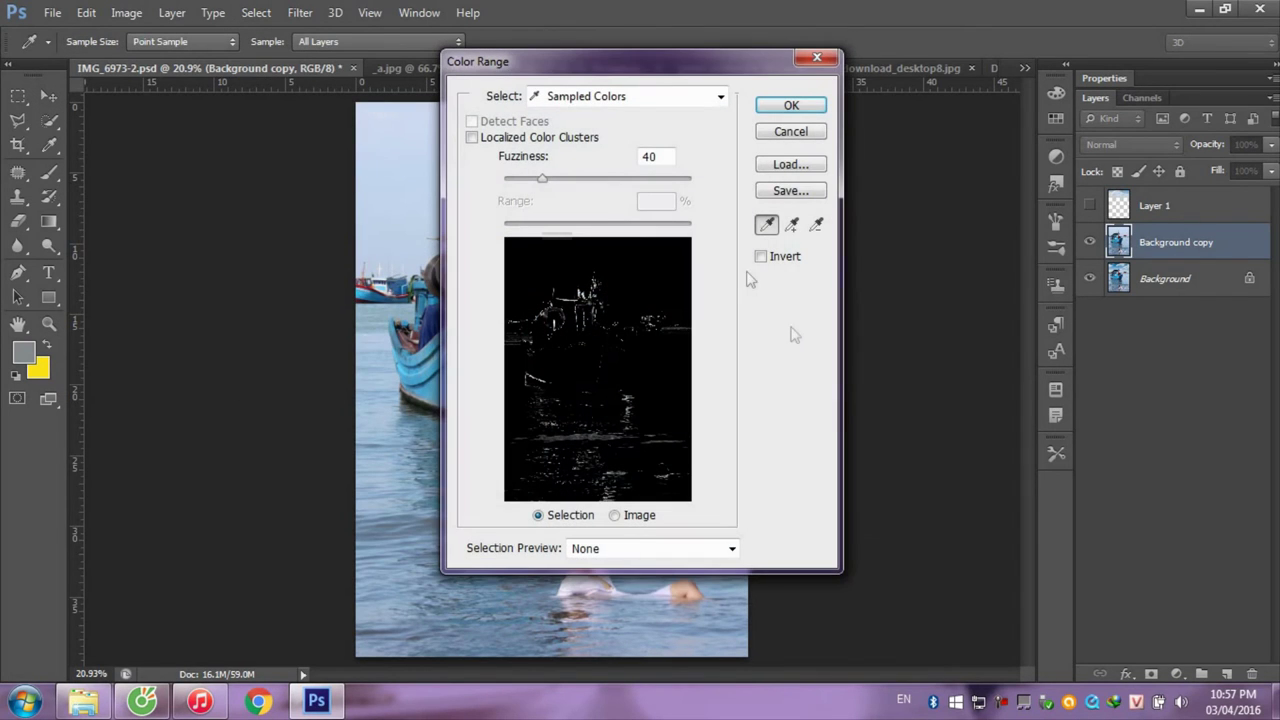
click(610, 96)
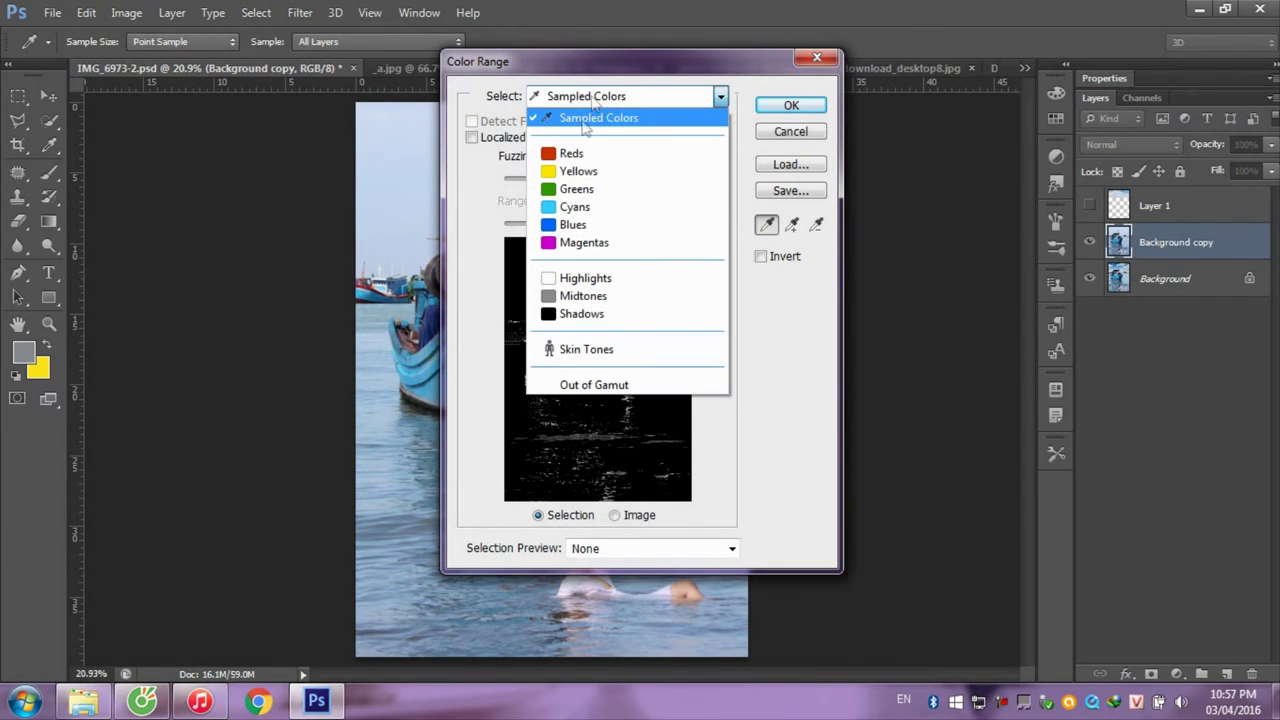
click(555, 281)
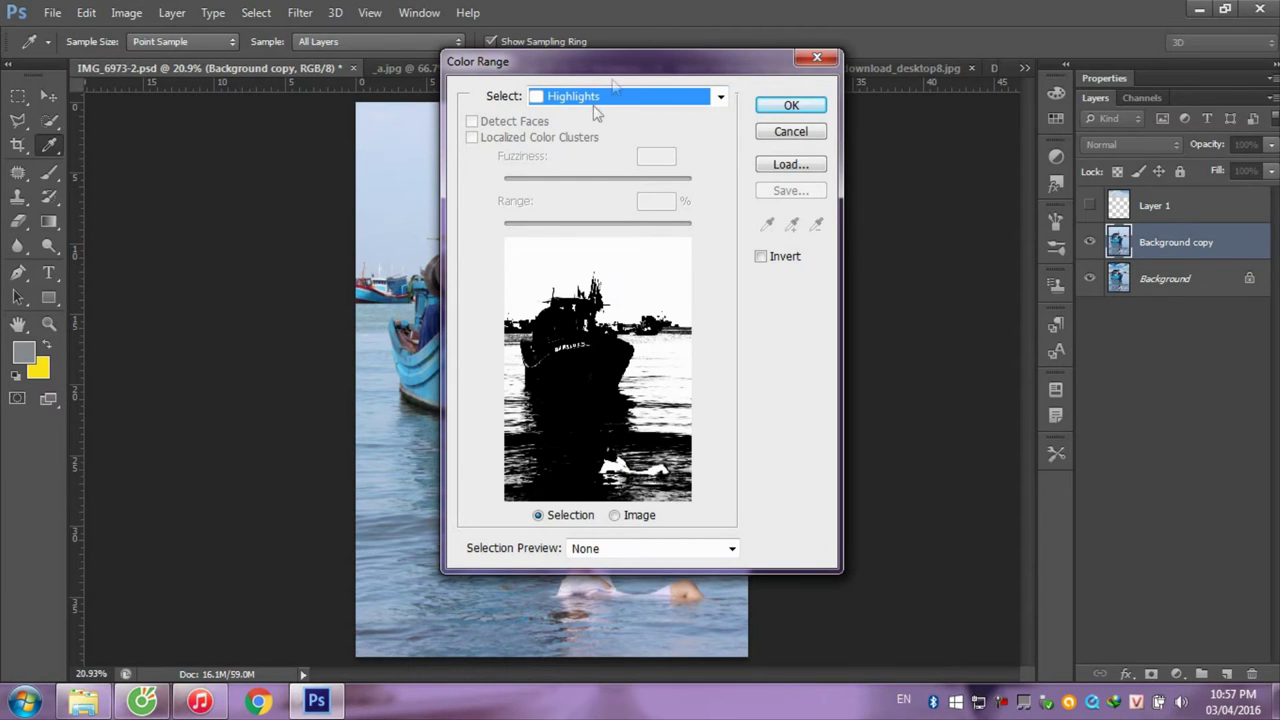
drag(612, 61, 945, 56)
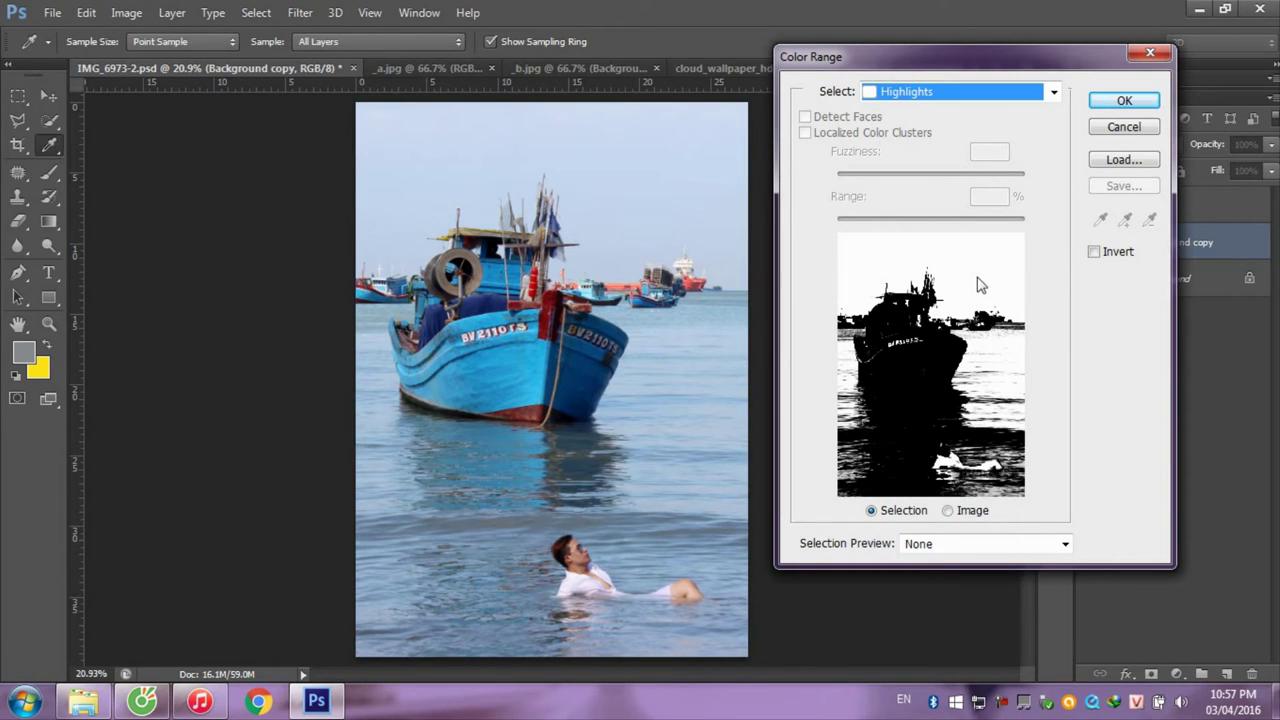
click(1124, 102)
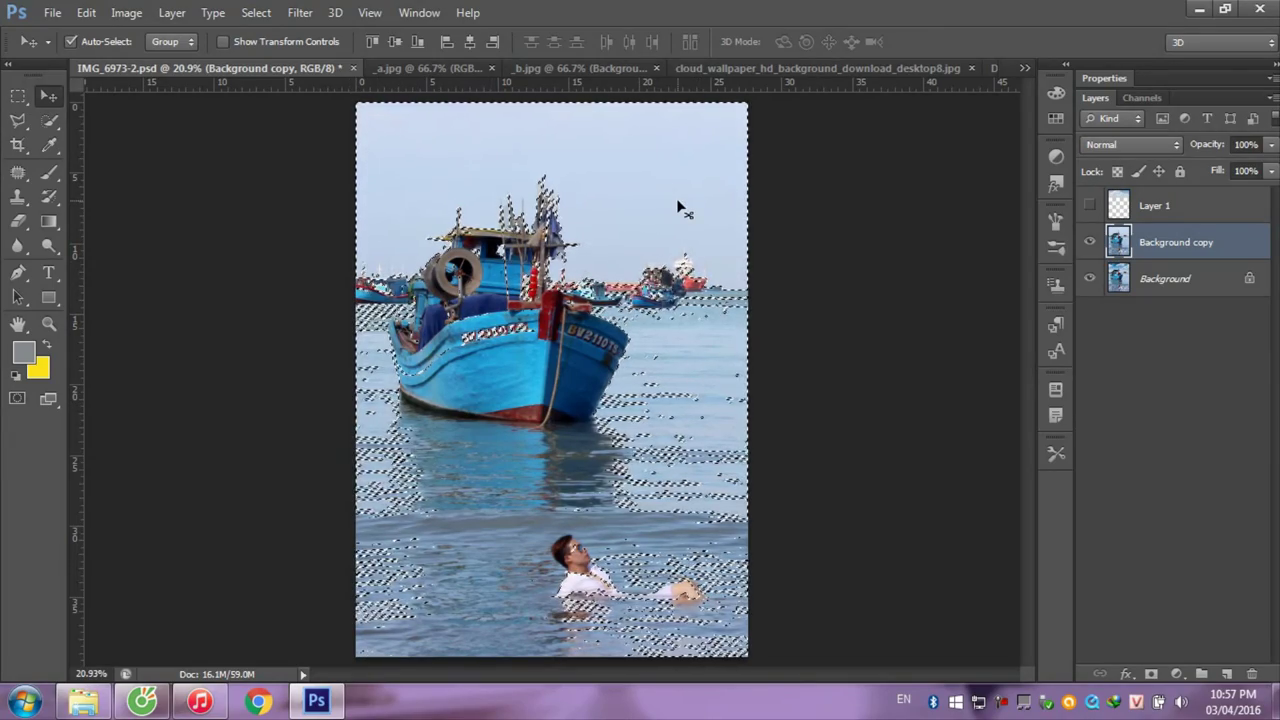
- Copy the boat and sea onto a new Layer 2 and view it with the original hidden
key(ctrl+j)
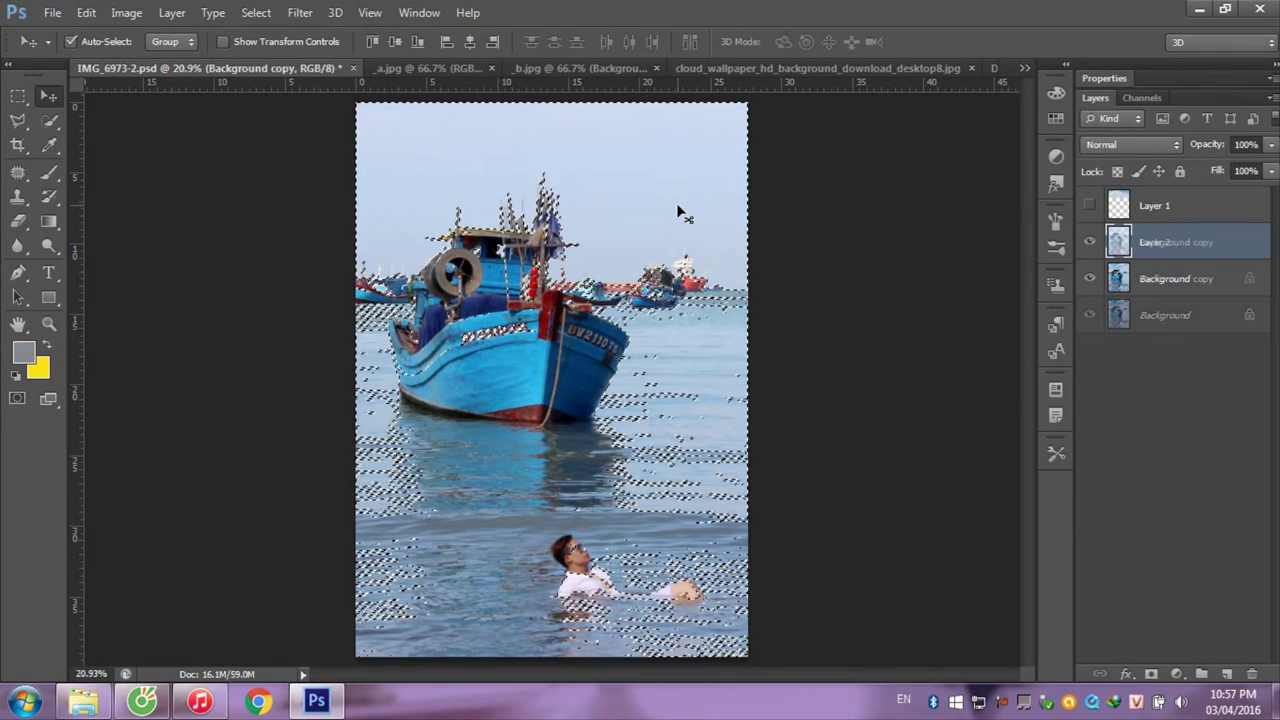
click(1090, 316)
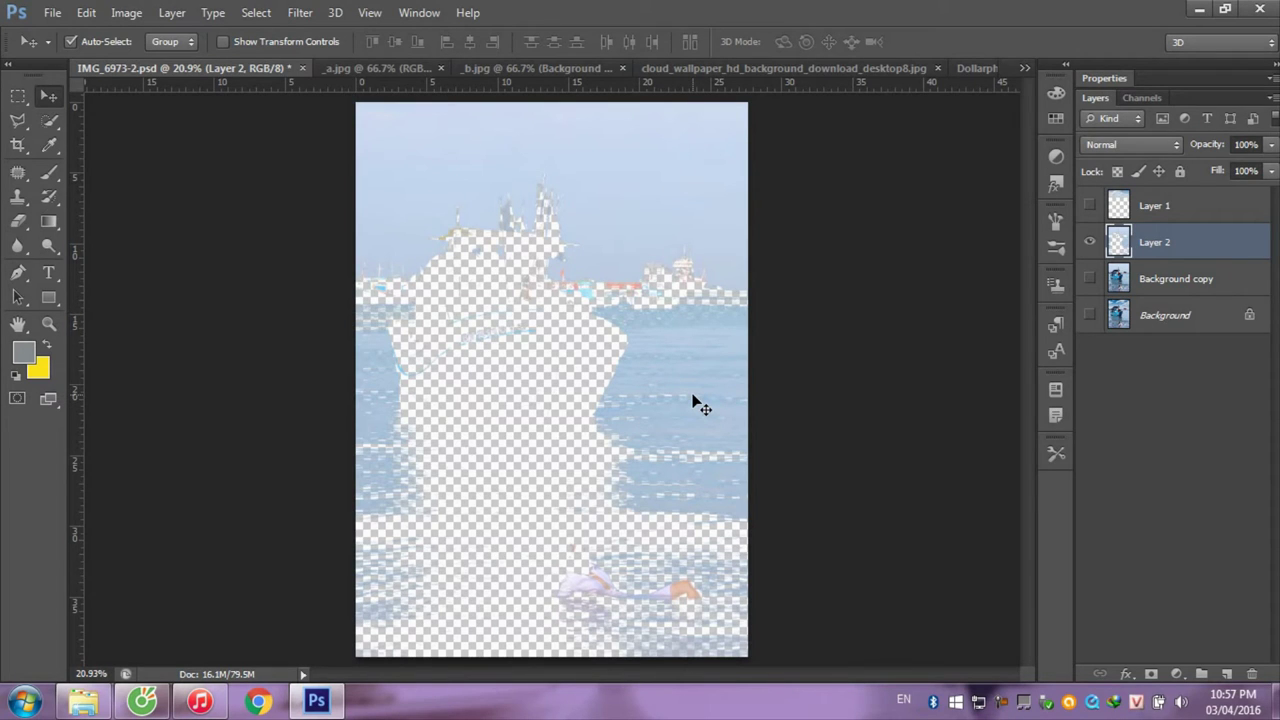
click(1090, 279)
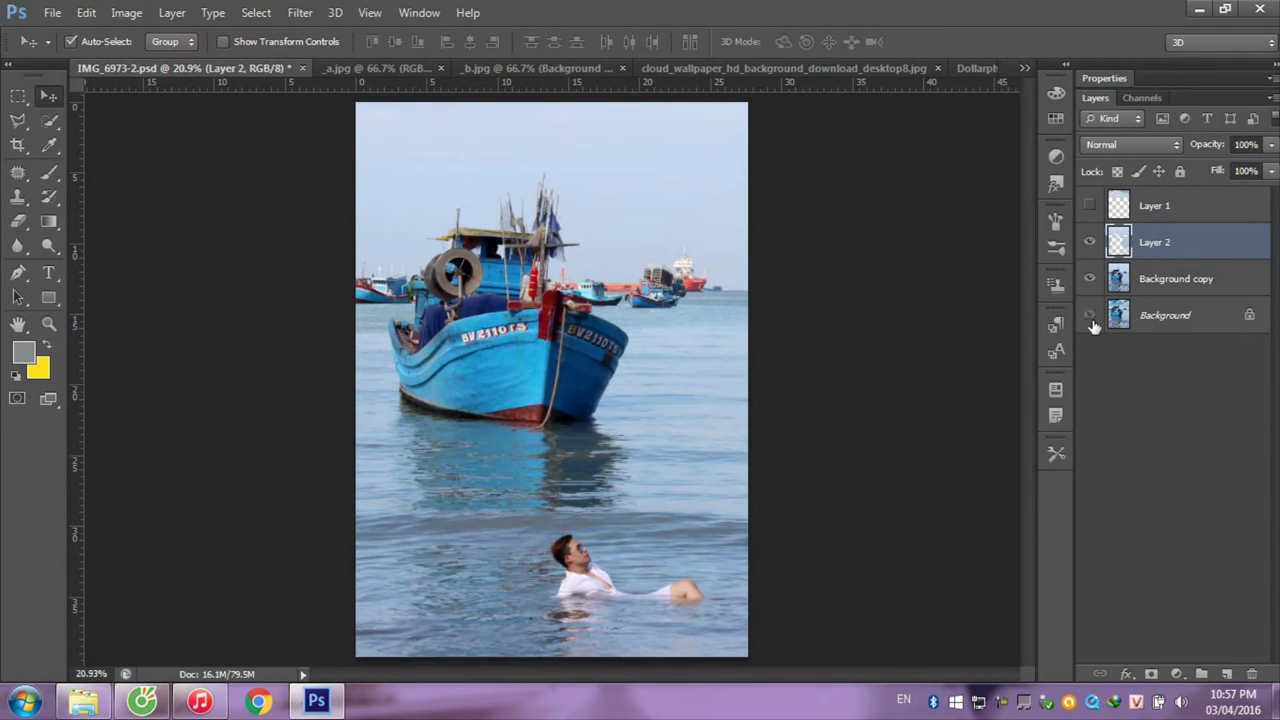
key(ctrl+z)
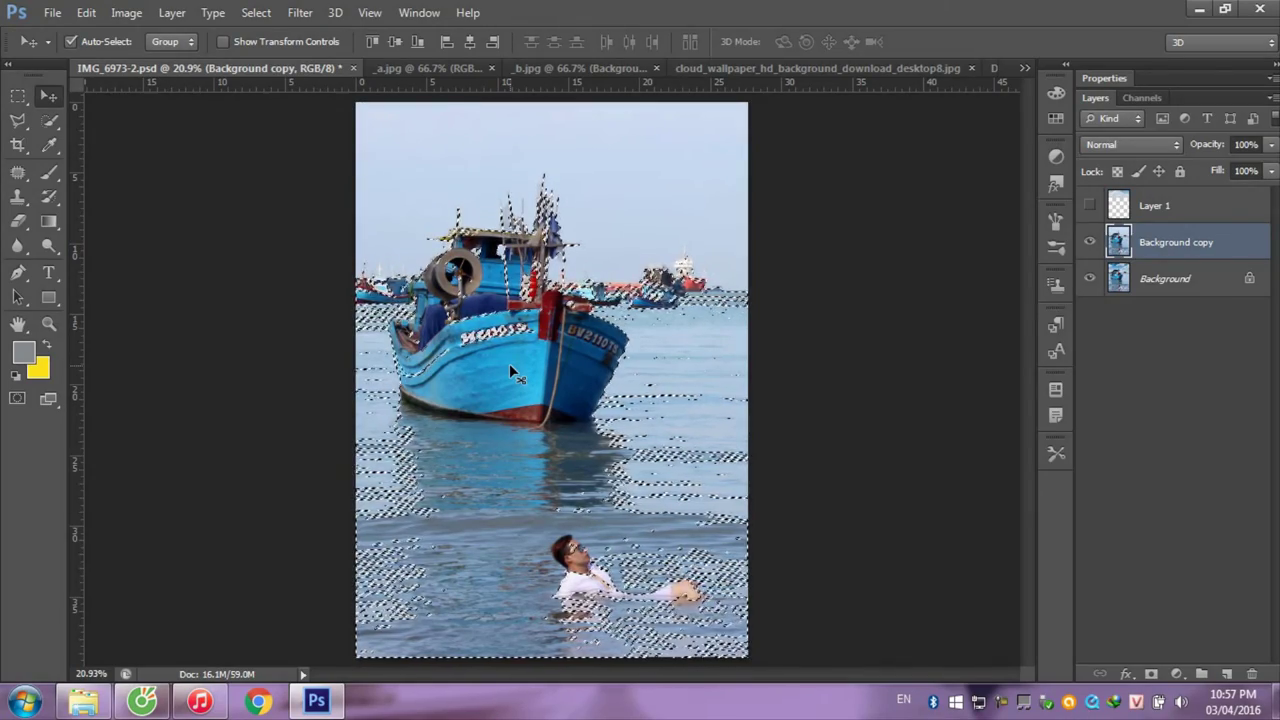
key(ctrl+j)
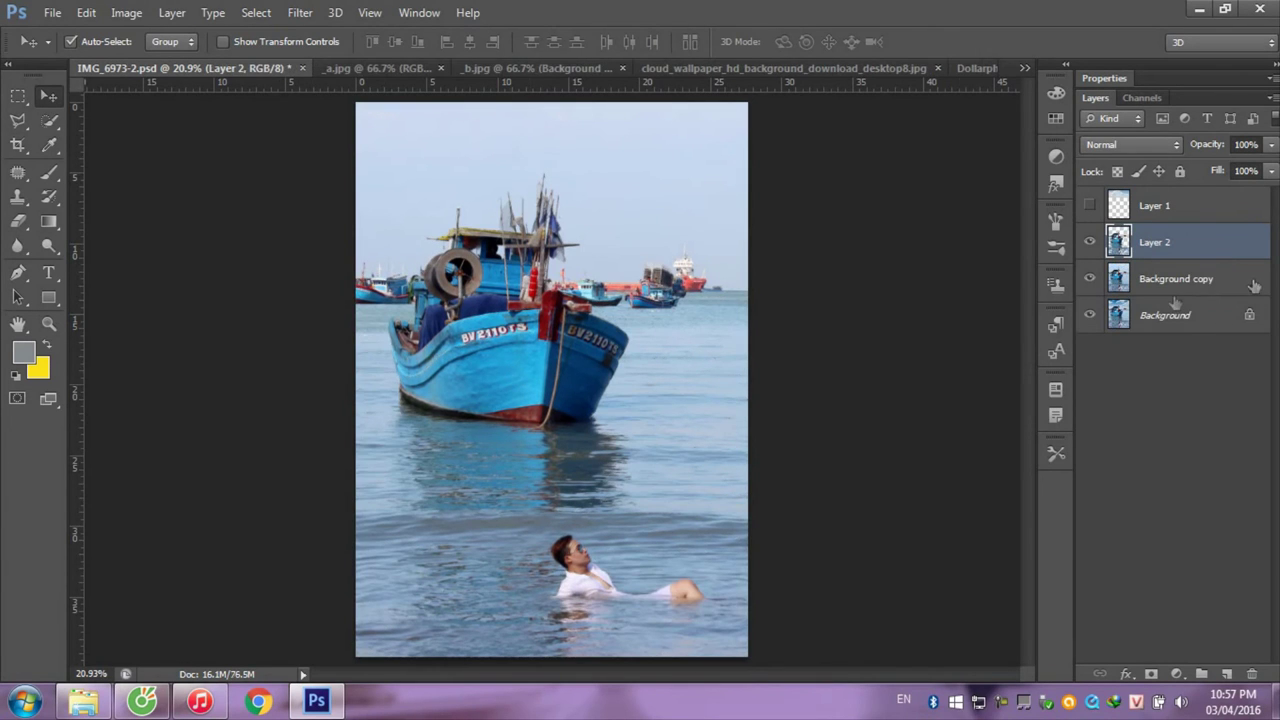
click(1089, 315)
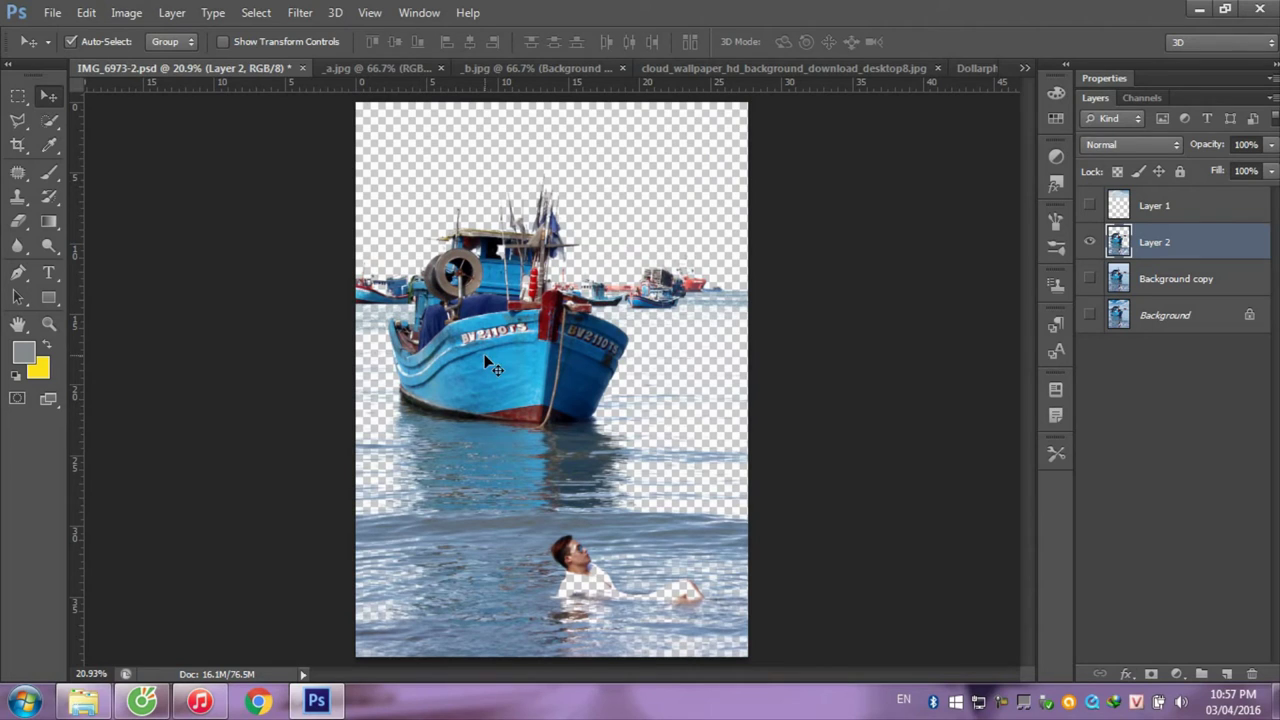
- Show the cloud Layer 1 beneath Layer 2, lower the clouds, and show Background copy
click(1090, 206)
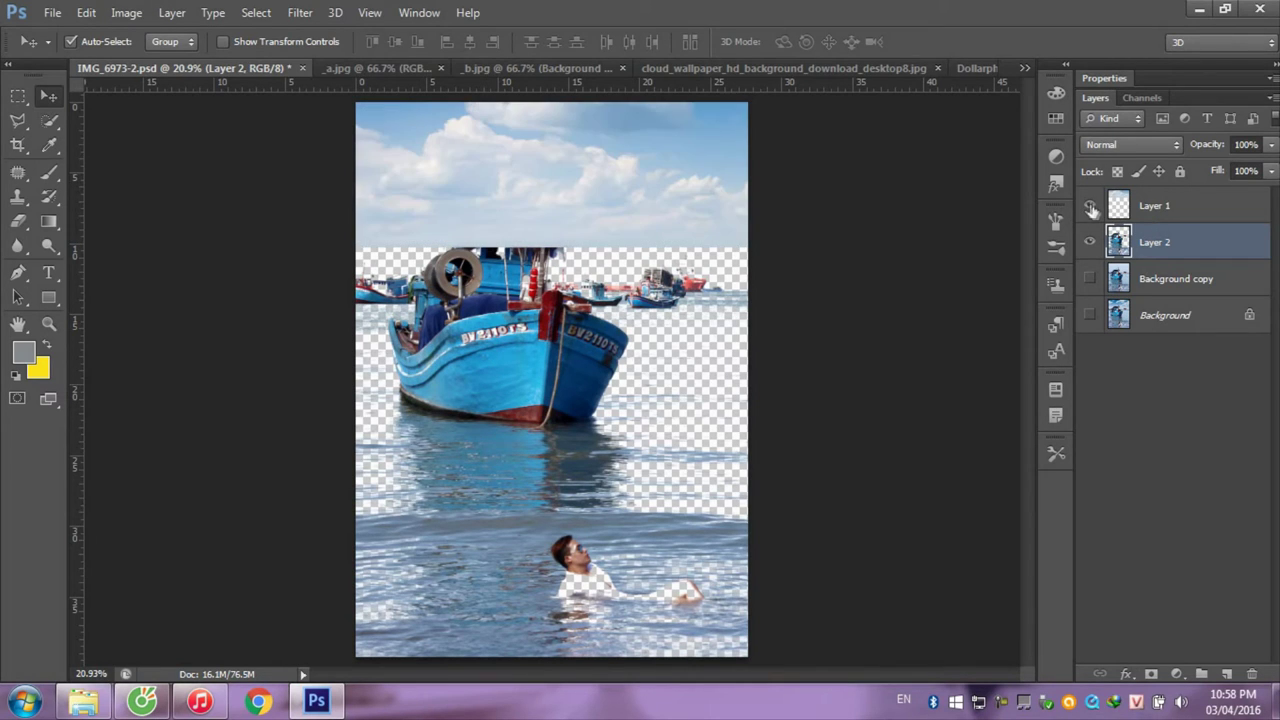
drag(1146, 207, 1150, 262)
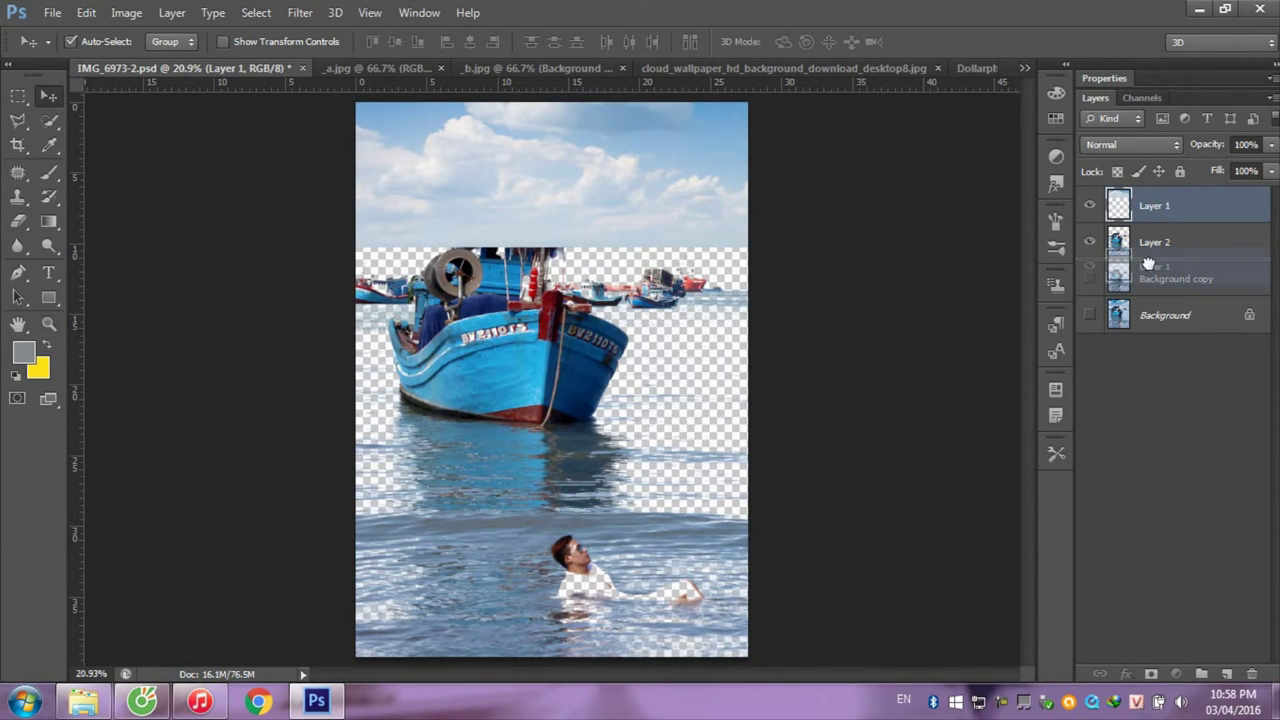
drag(597, 187, 614, 220)
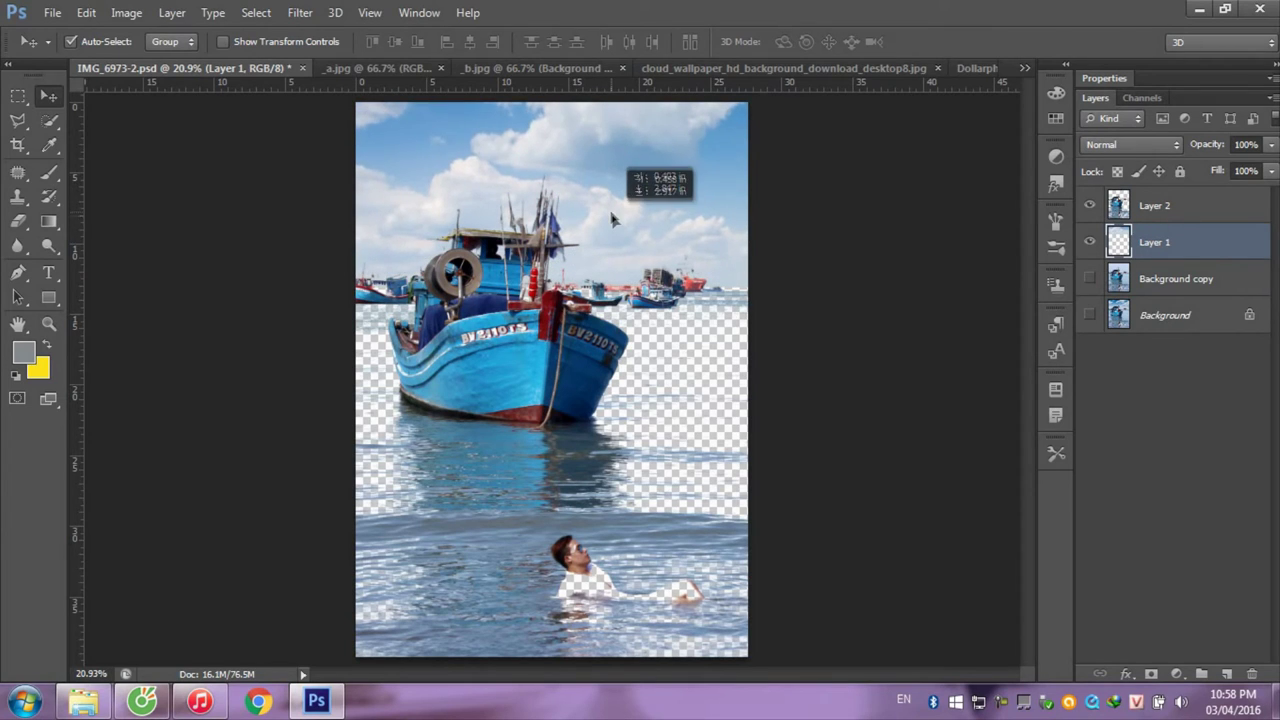
click(1090, 278)
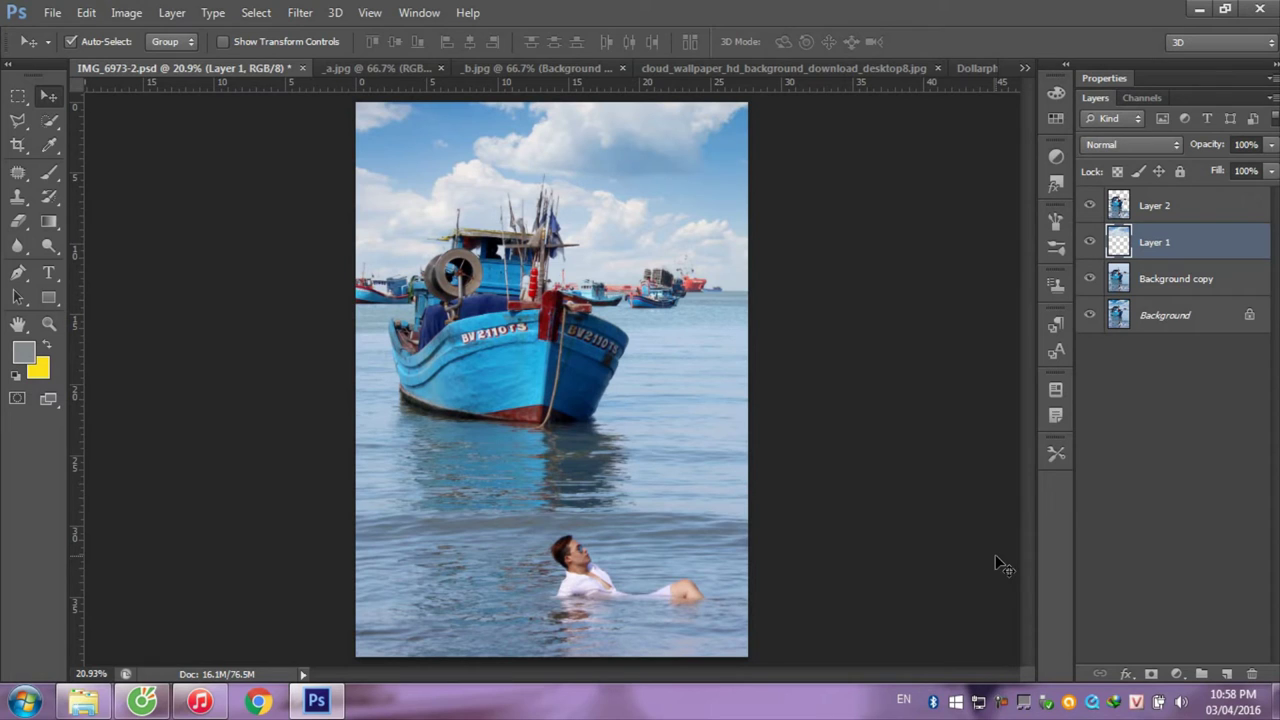
- On the _a.jpg beach photo, select the Highlights colour range covering sky, surf and couple
click(369, 69)
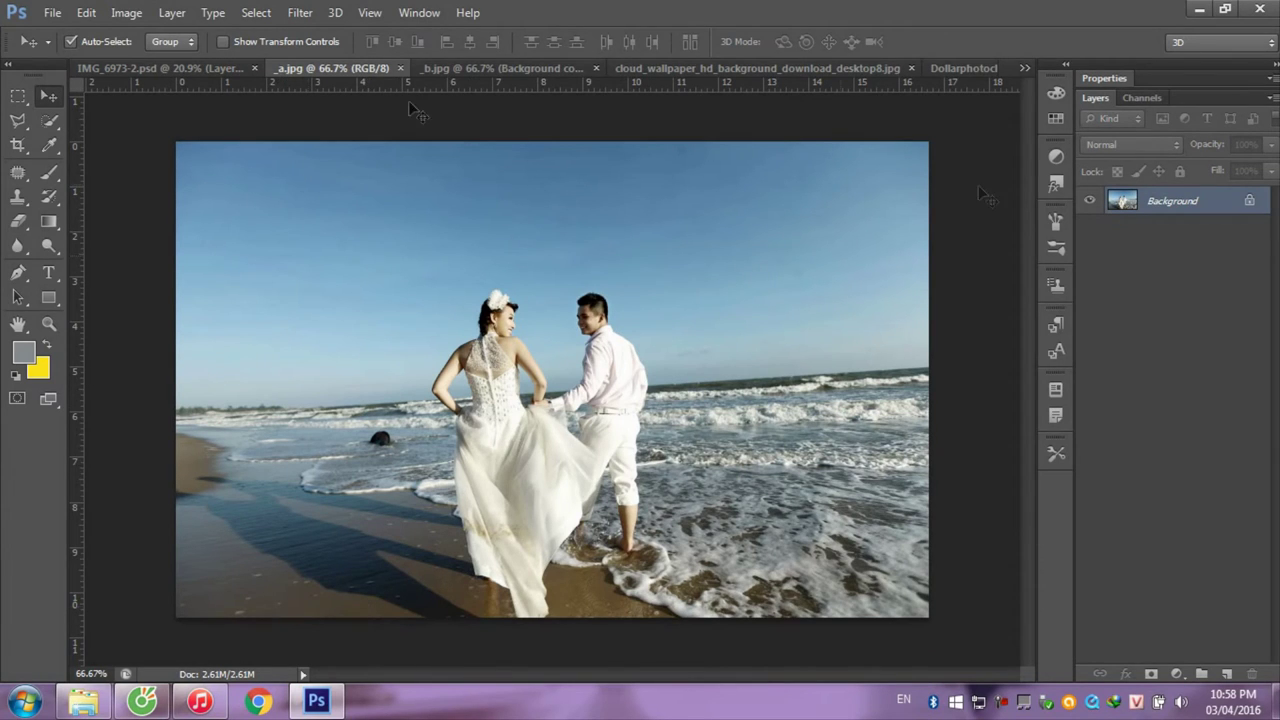
click(258, 12)
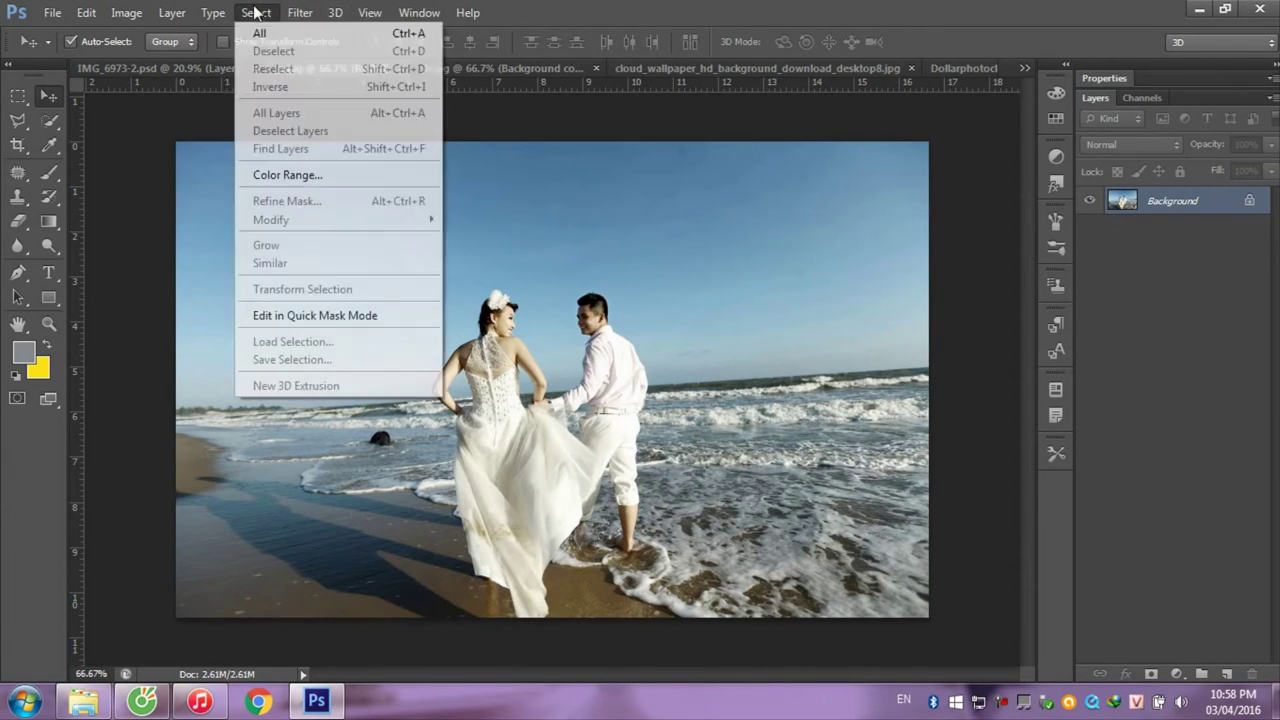
click(277, 177)
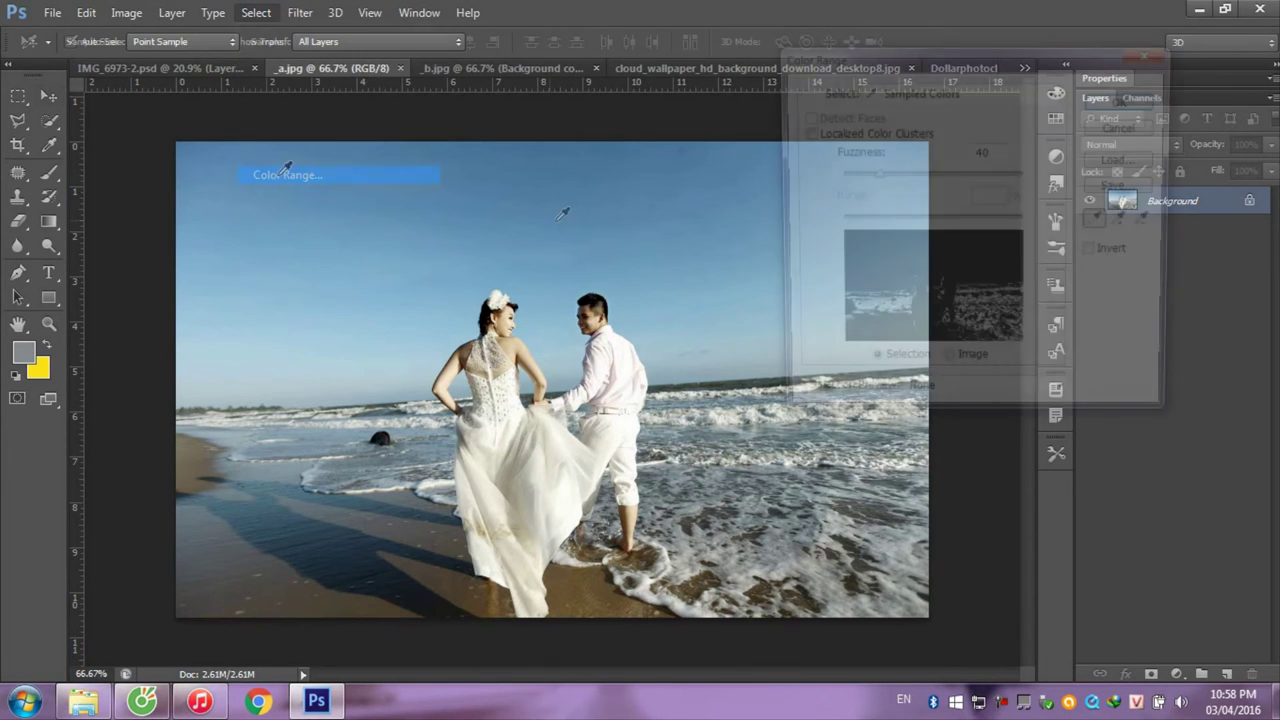
click(929, 91)
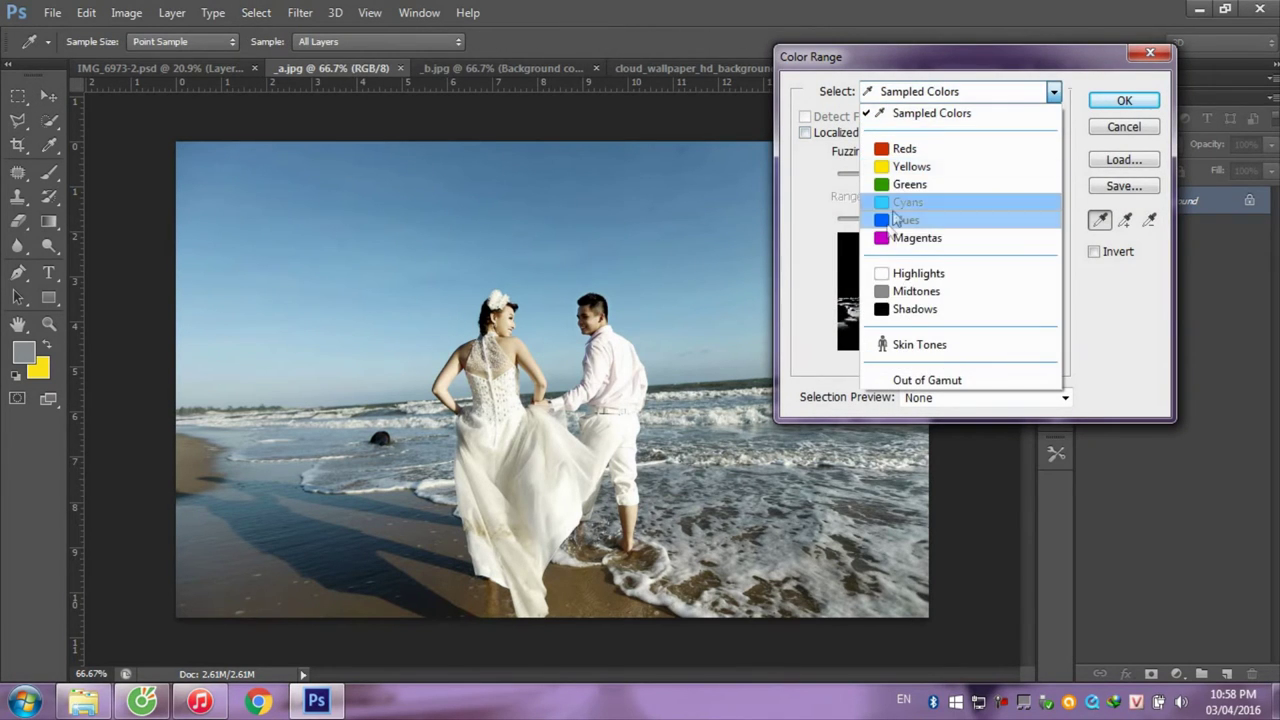
click(940, 272)
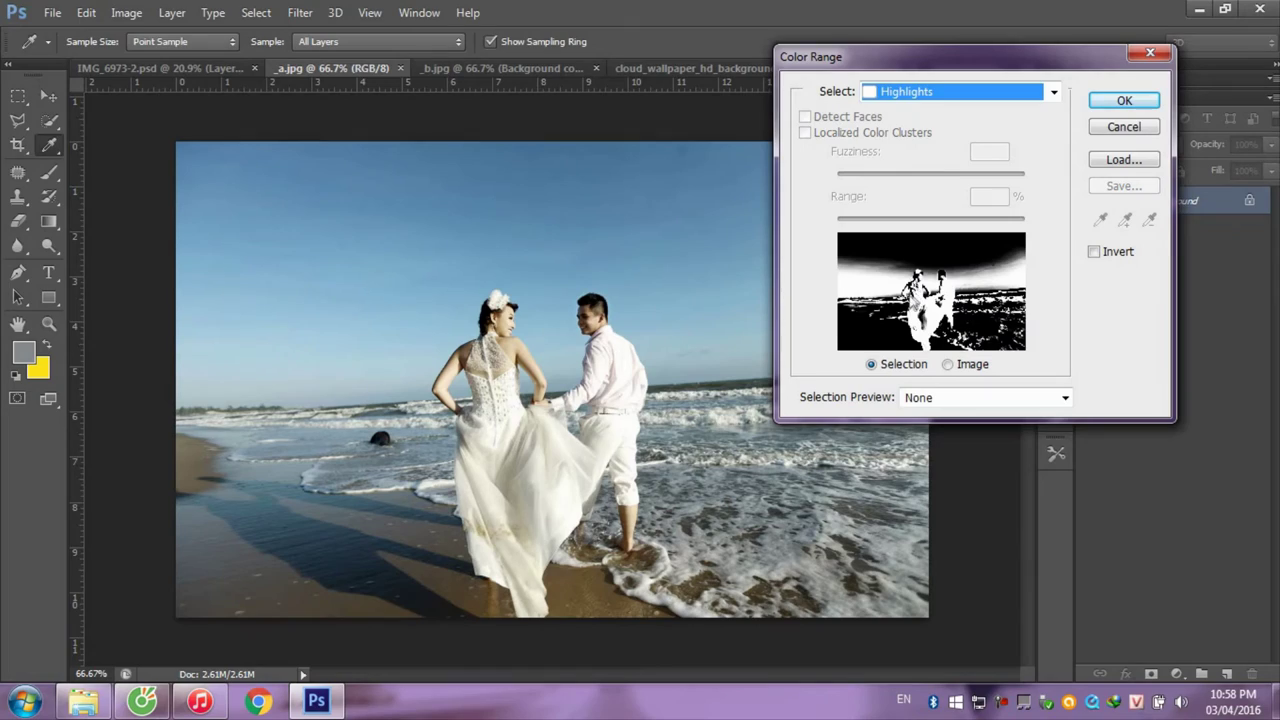
click(1123, 101)
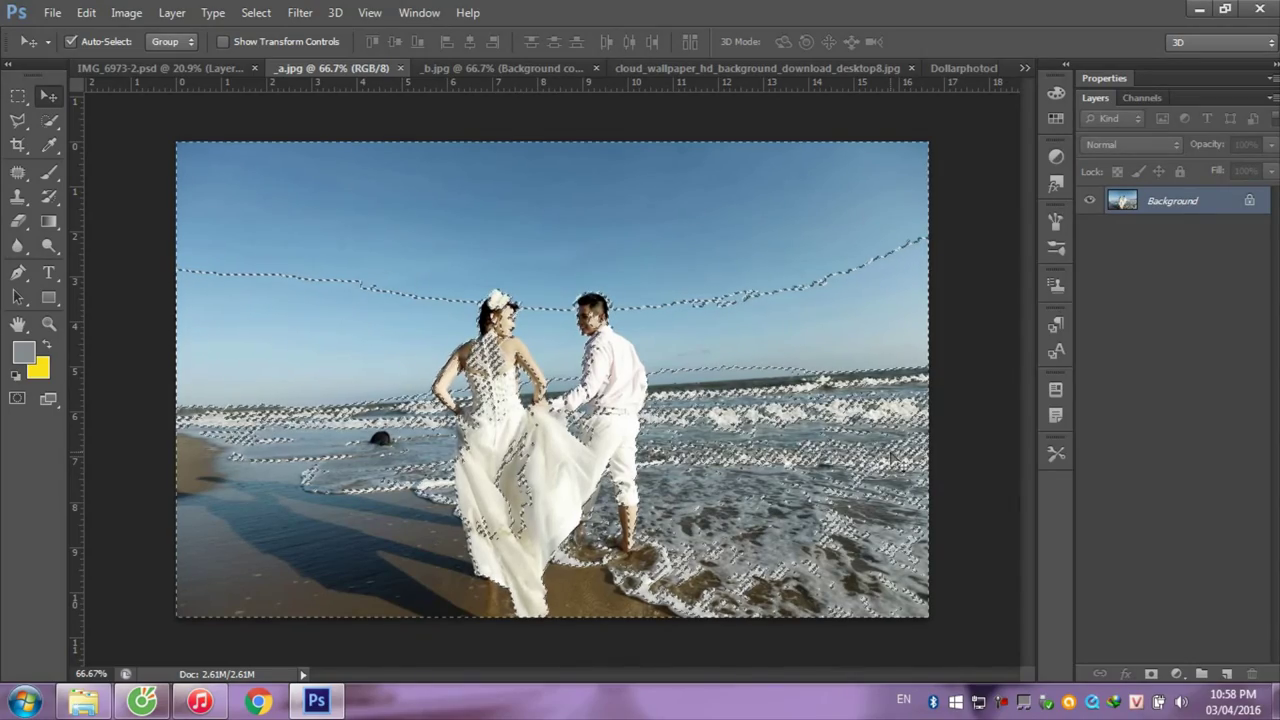
- Invert the selection, copy the non-highlight areas to Layer 1, and hide the Background
key(ctrl+shift+i)
key(ctrl+j)
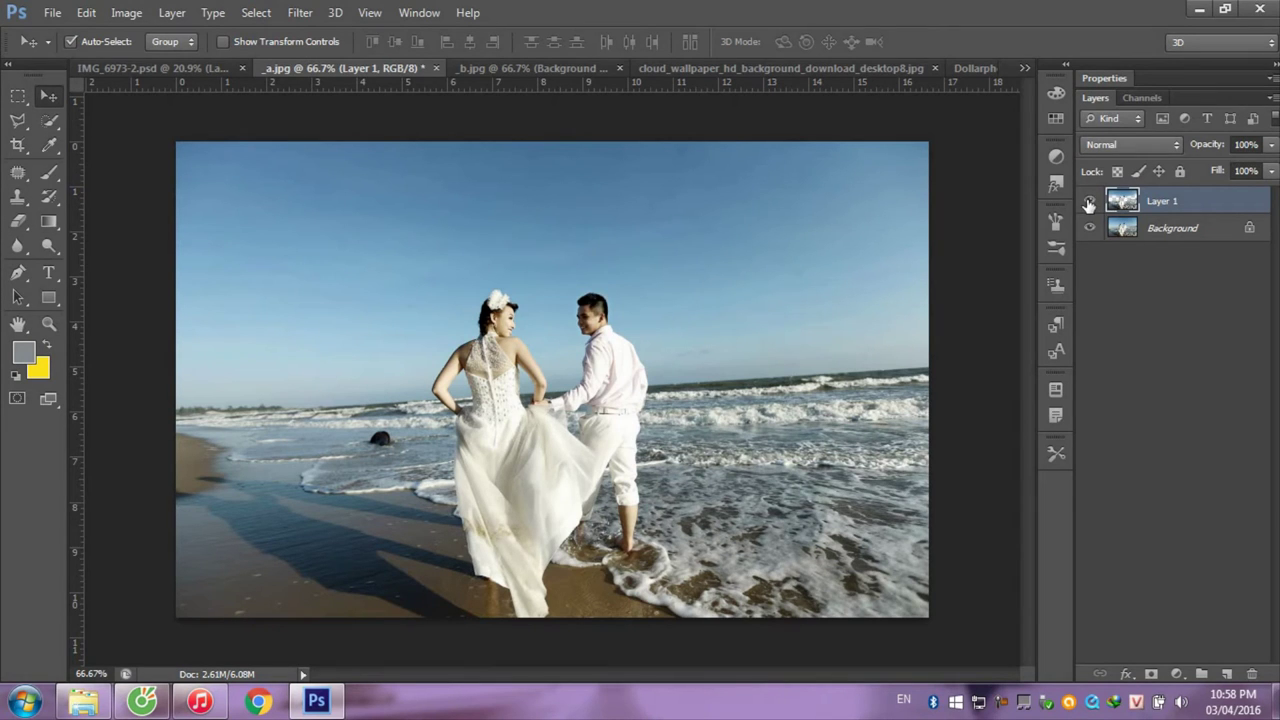
click(1088, 228)
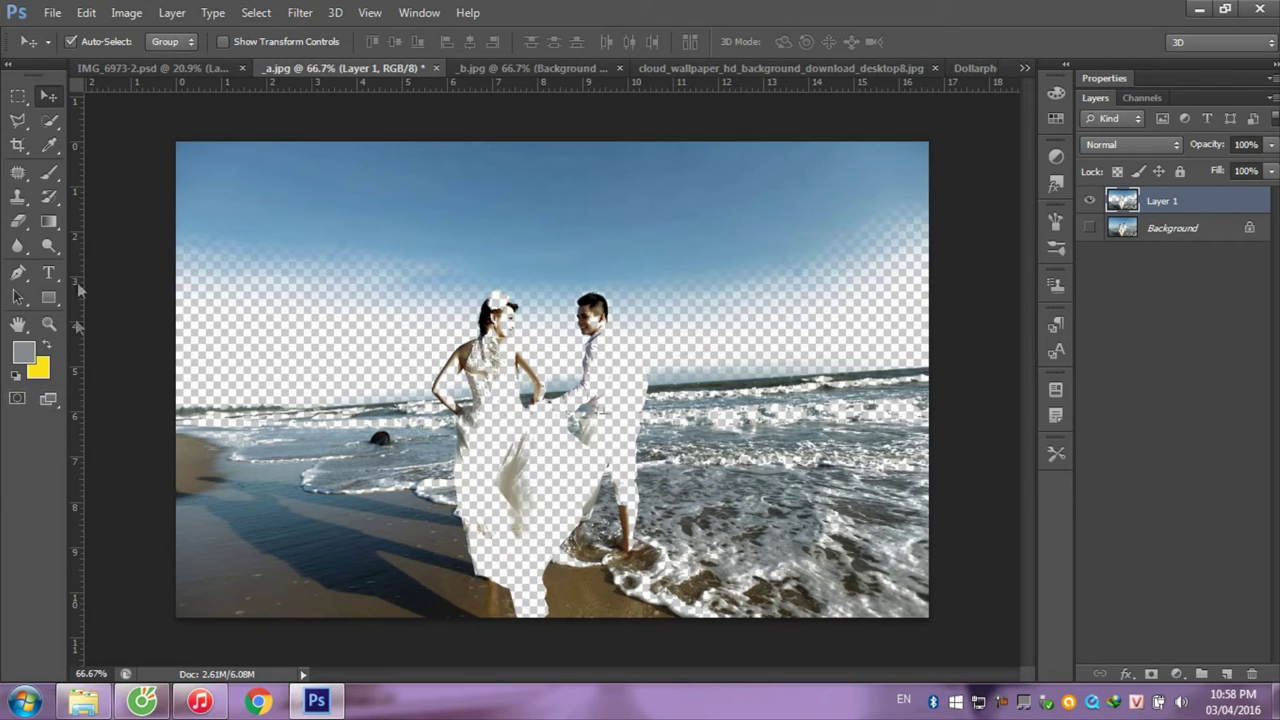
- Erase the pale upper-left sky on Layer 1 with a smaller eraser
click(17, 220)
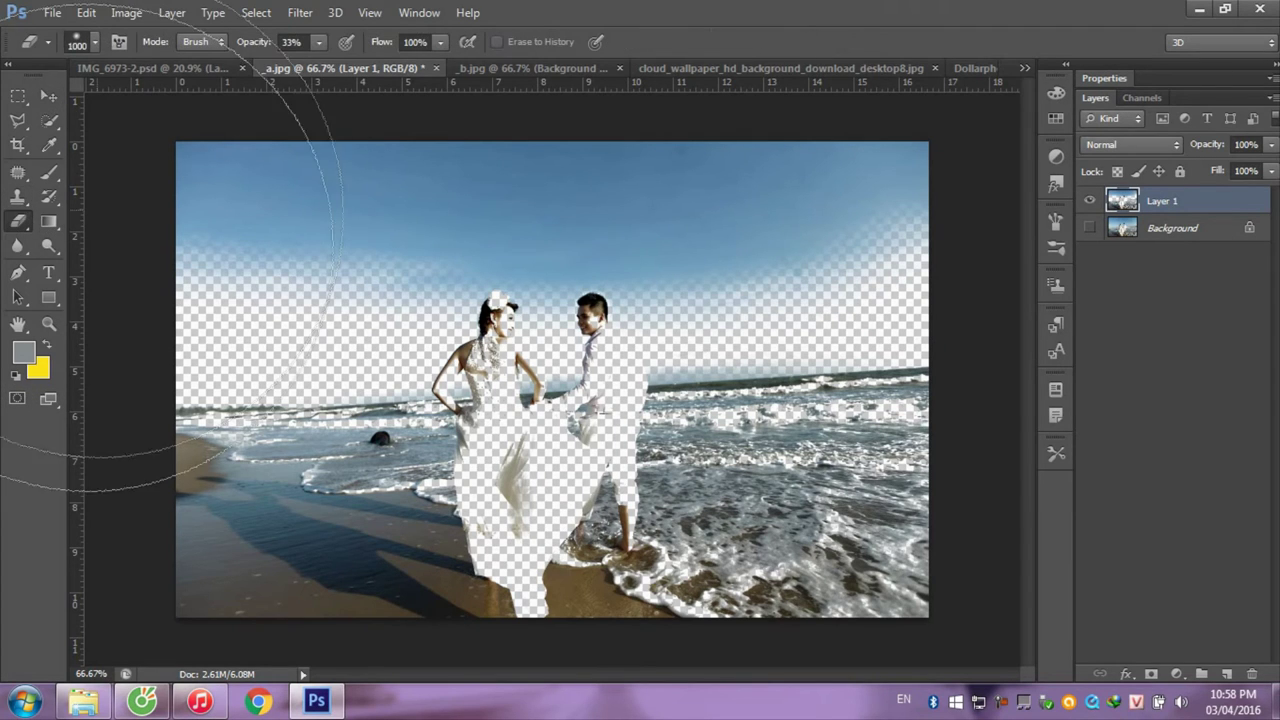
key(bracketleft)
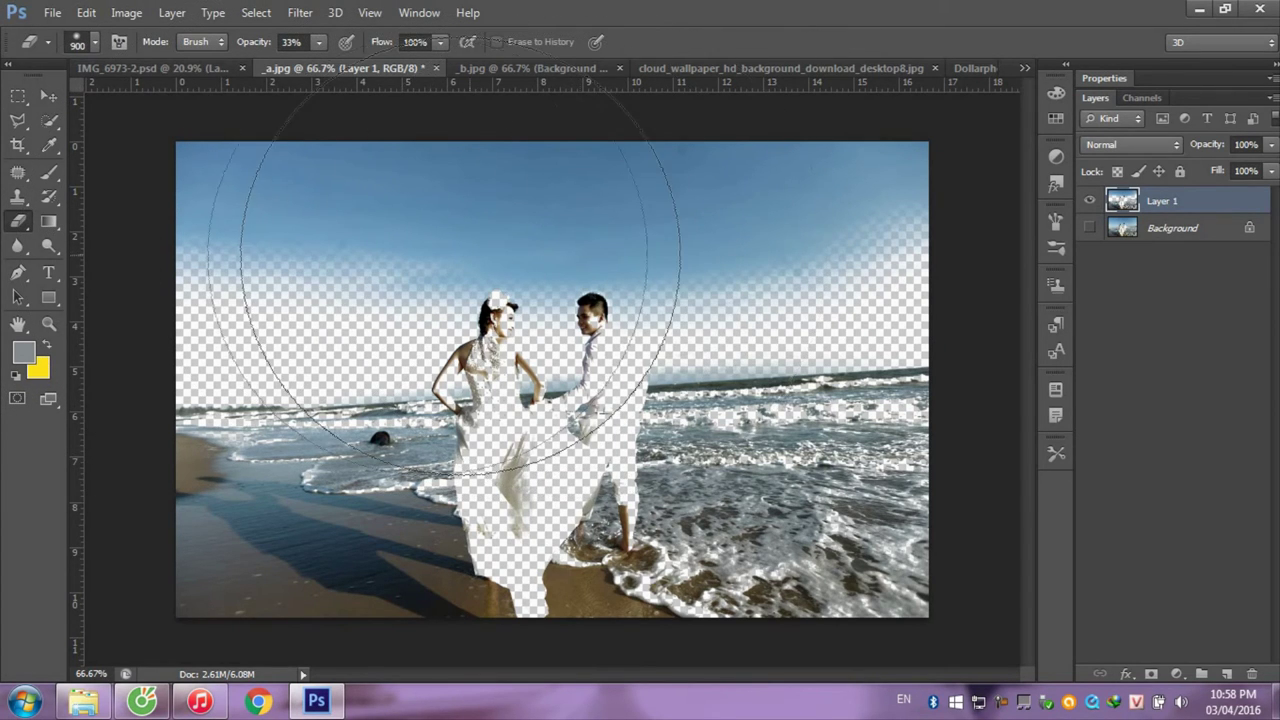
key(bracketleft)
key(bracketleft)
key(bracketleft)
key(bracketleft)
key(bracketleft)
key(bracketleft)
drag(271, 214, 421, 170)
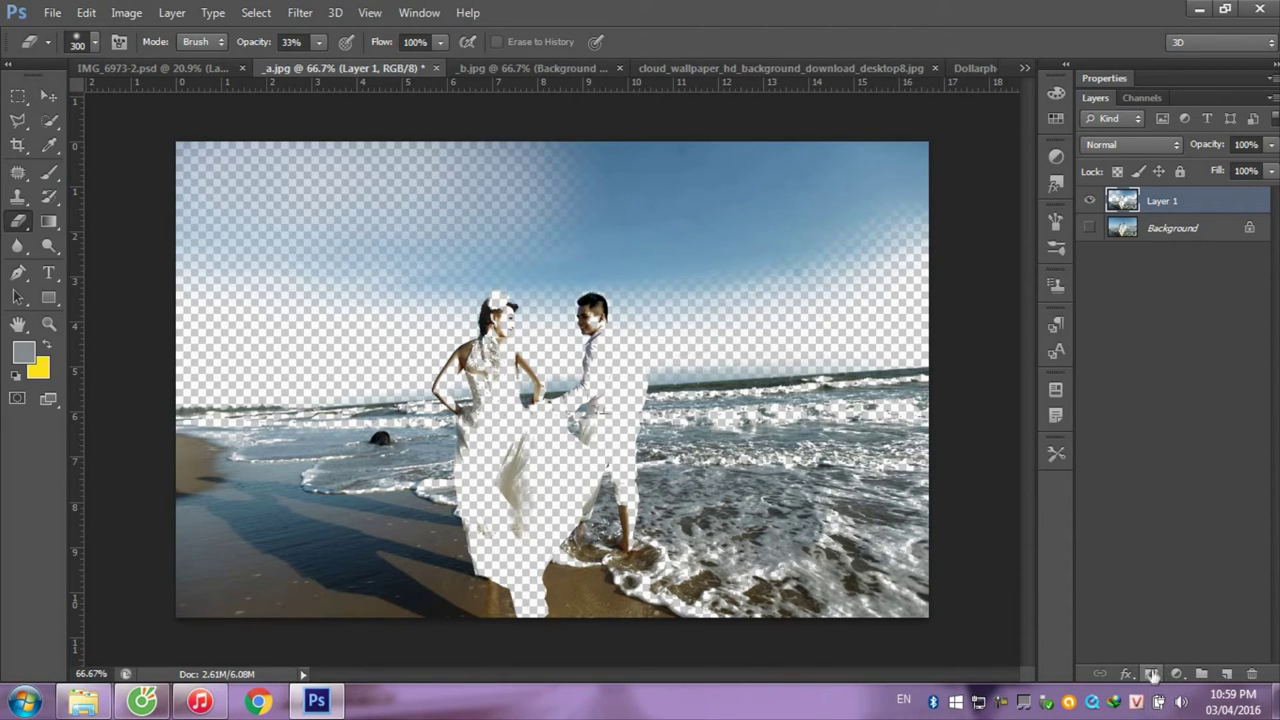
- Add a layer mask to Layer 1 and set the brush to 34% opacity, size 150
click(1153, 676)
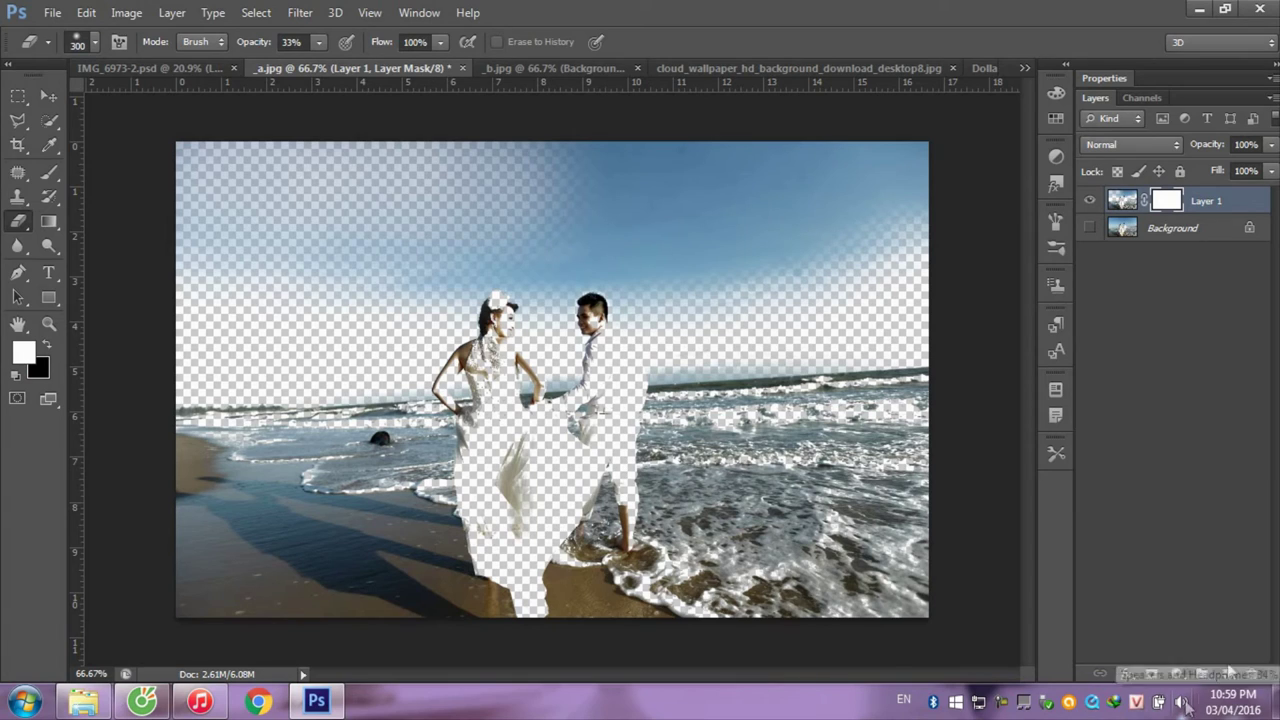
click(49, 171)
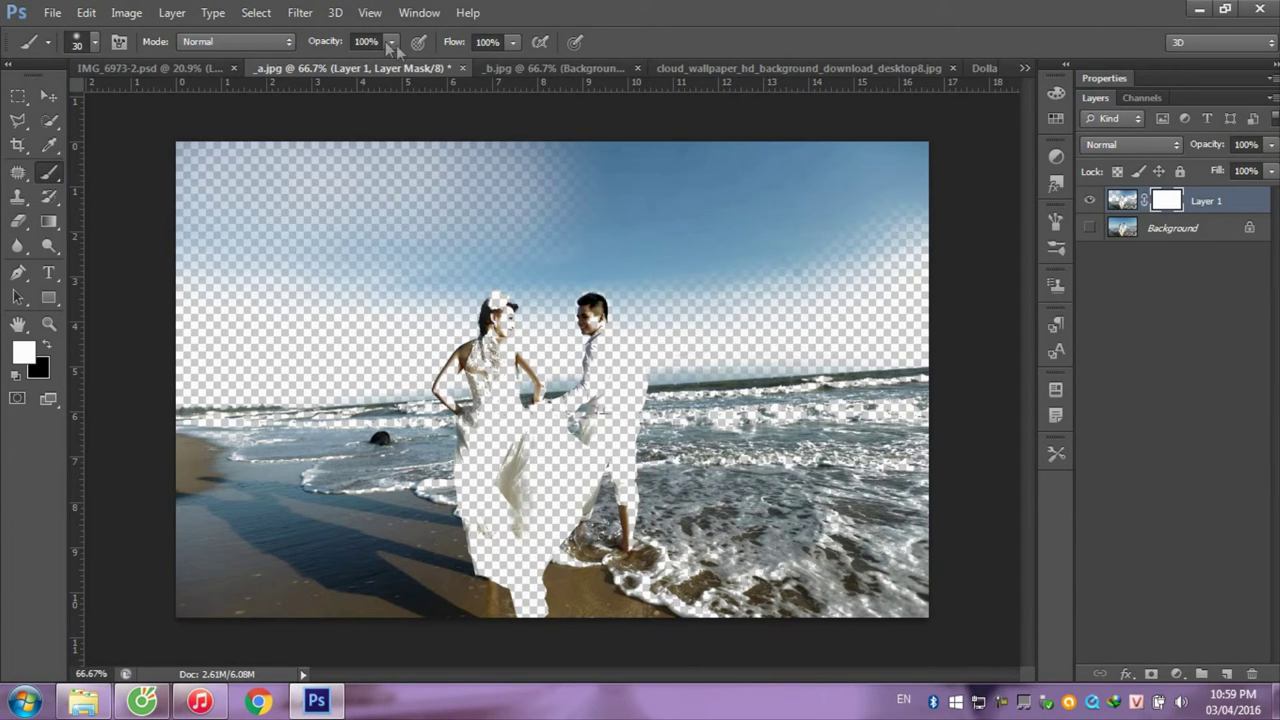
drag(392, 42, 330, 64)
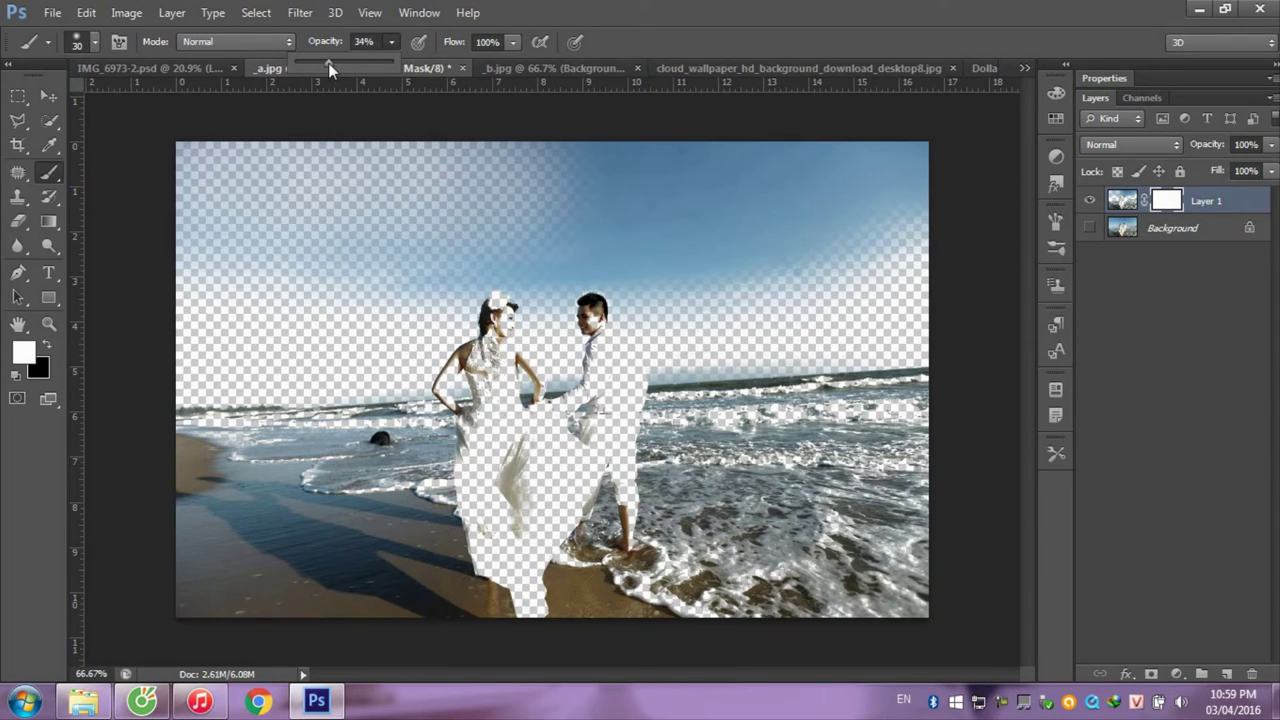
click(95, 42)
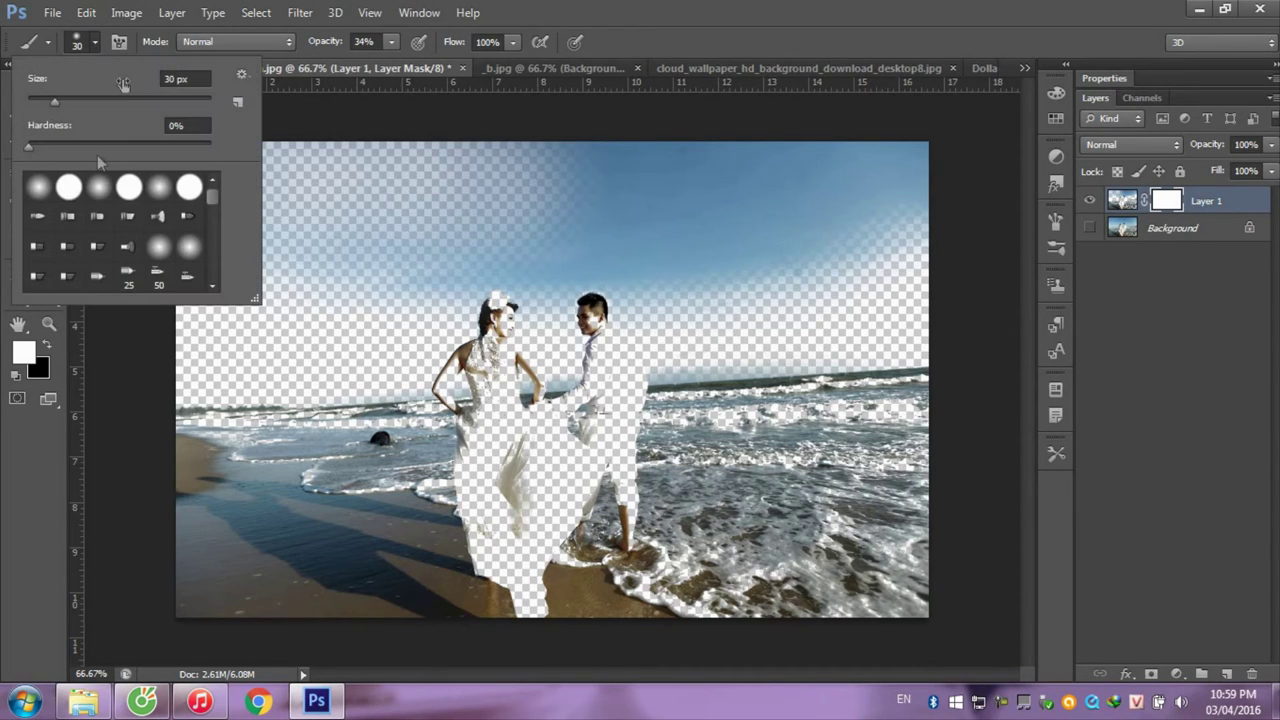
click(916, 34)
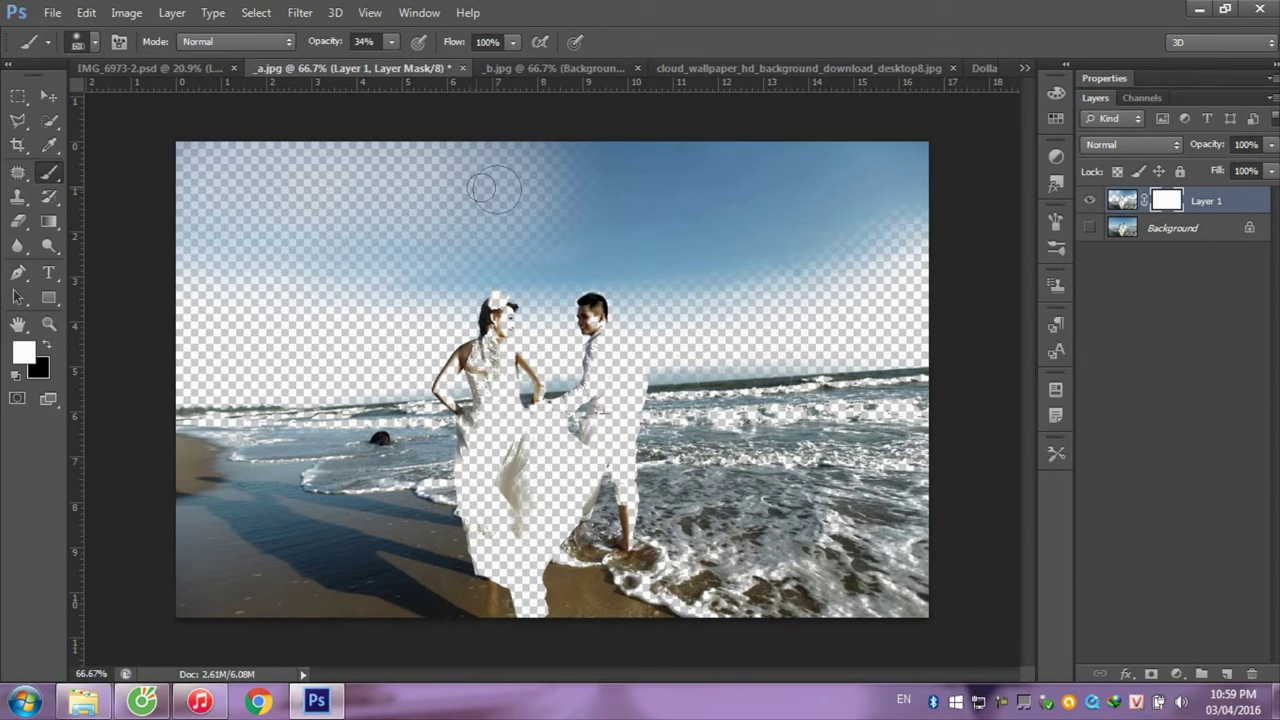
key(bracketright)
key(bracketright)
key(bracketright)
- Paint black on the mask to hide the upper sky, then white to restore blue sky
click(45, 345)
mouse_move(457, 251)
mouse_down()
mouse_move(531, 206)
mouse_move(543, 177)
mouse_up()
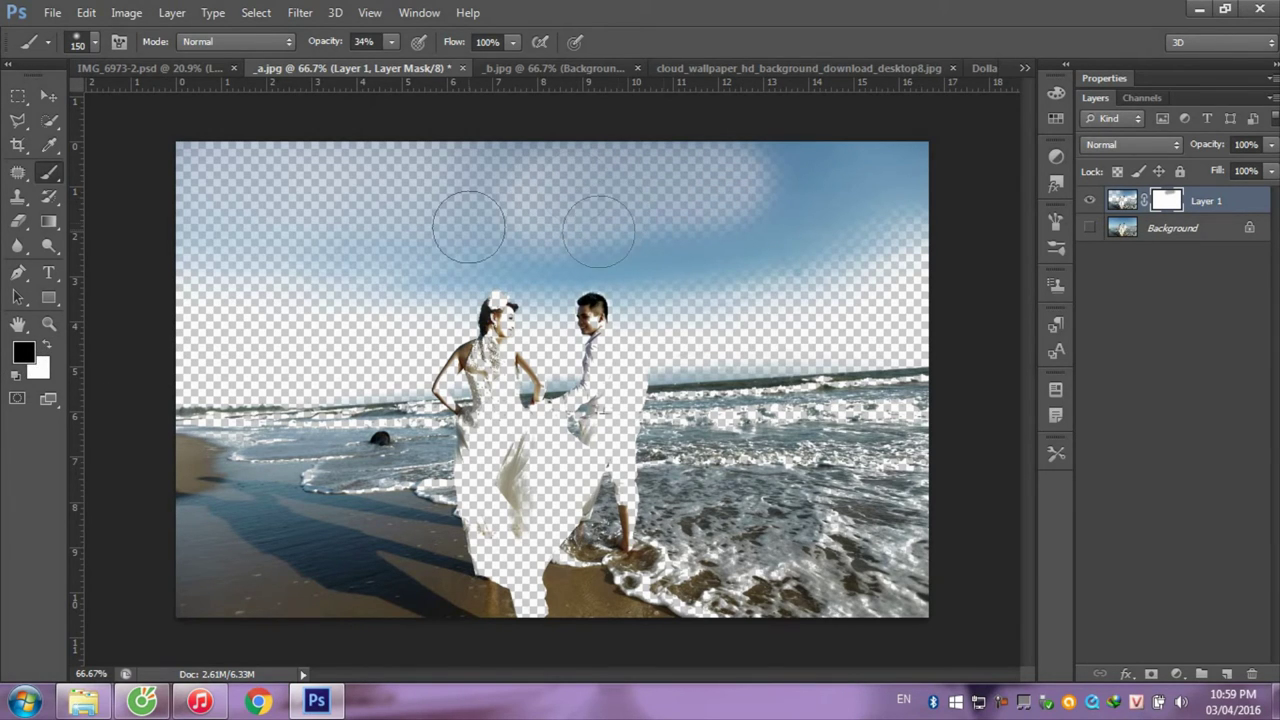
mouse_move(471, 214)
mouse_down()
mouse_move(429, 171)
mouse_move(380, 200)
mouse_up()
click(45, 345)
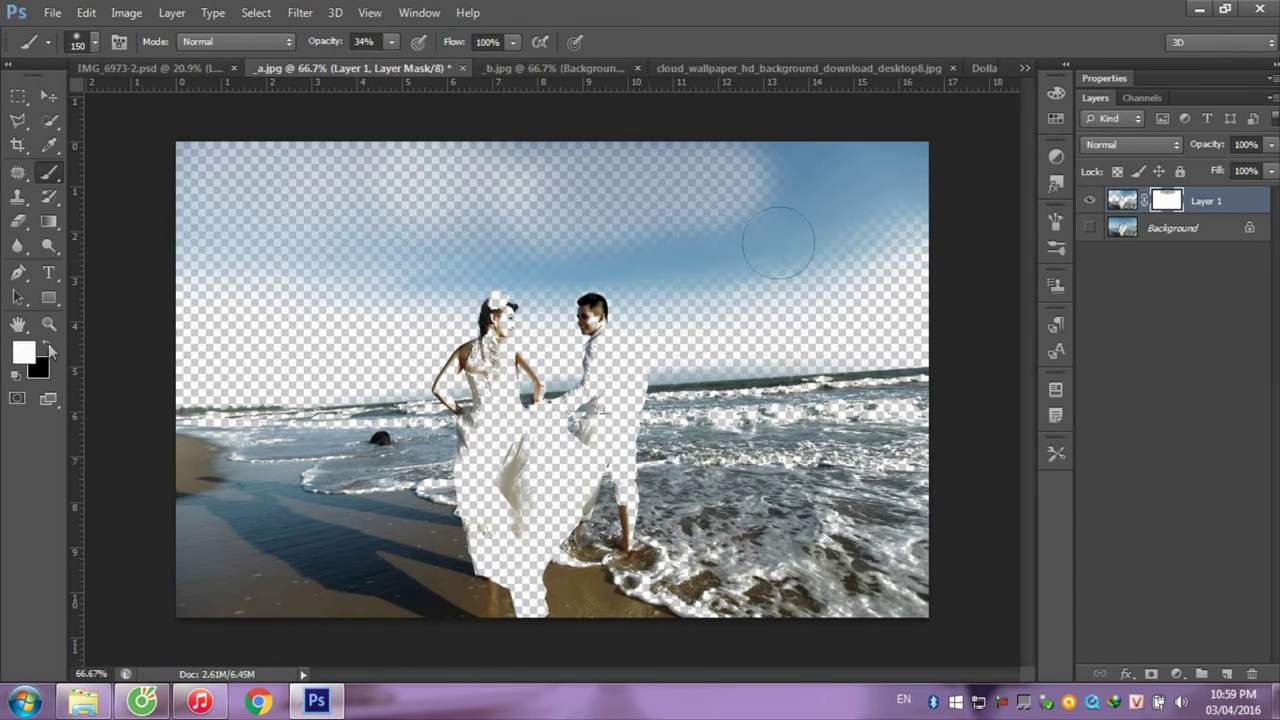
mouse_move(710, 195)
mouse_down()
mouse_move(800, 180)
mouse_move(460, 185)
mouse_move(557, 200)
mouse_move(400, 266)
mouse_move(409, 257)
mouse_move(340, 227)
mouse_move(243, 229)
mouse_move(491, 206)
mouse_move(391, 226)
mouse_move(385, 240)
mouse_up()
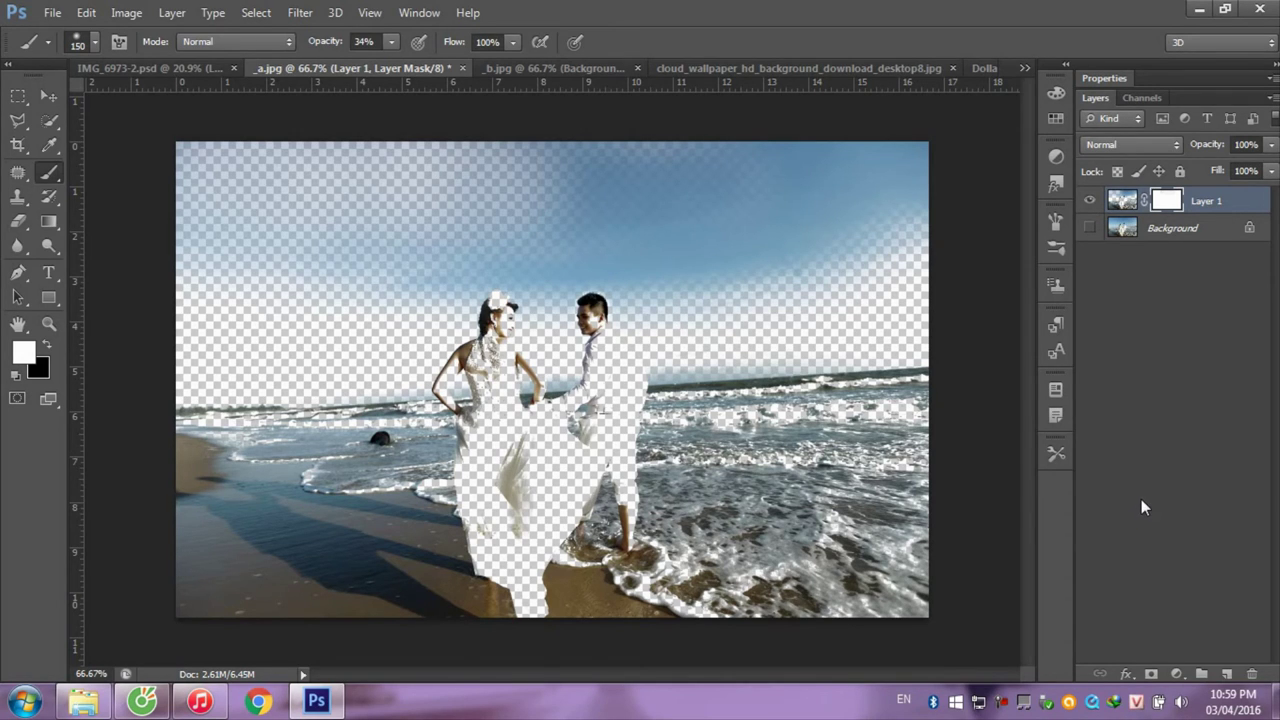
- Erase a stroke along the top sky, then undo it
click(17, 221)
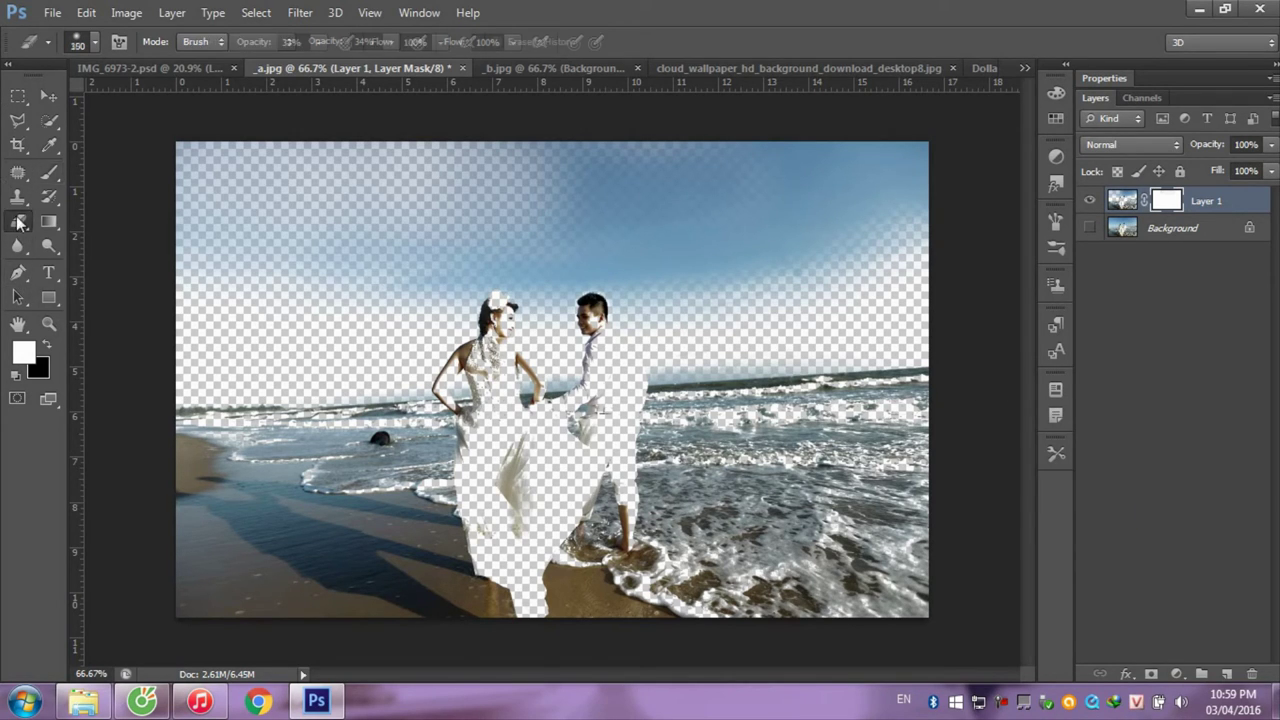
mouse_move(583, 216)
mouse_down()
mouse_move(857, 229)
mouse_move(386, 271)
mouse_up()
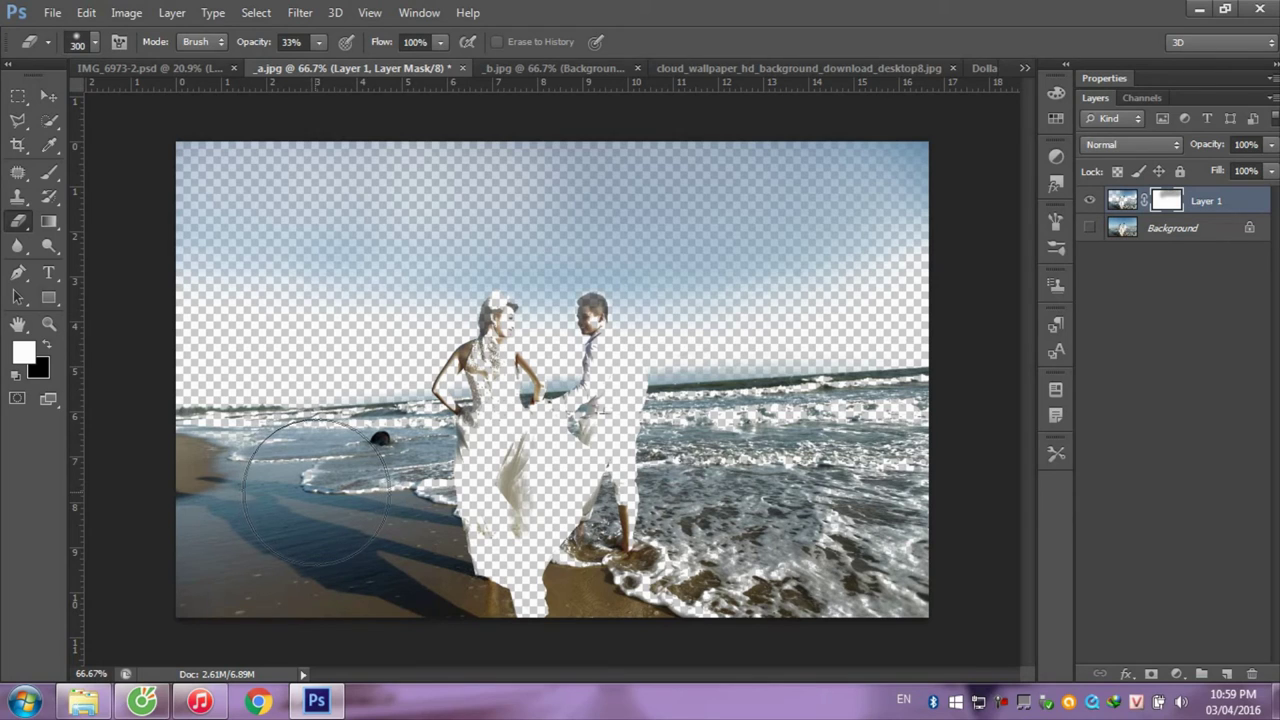
key(ctrl+z)
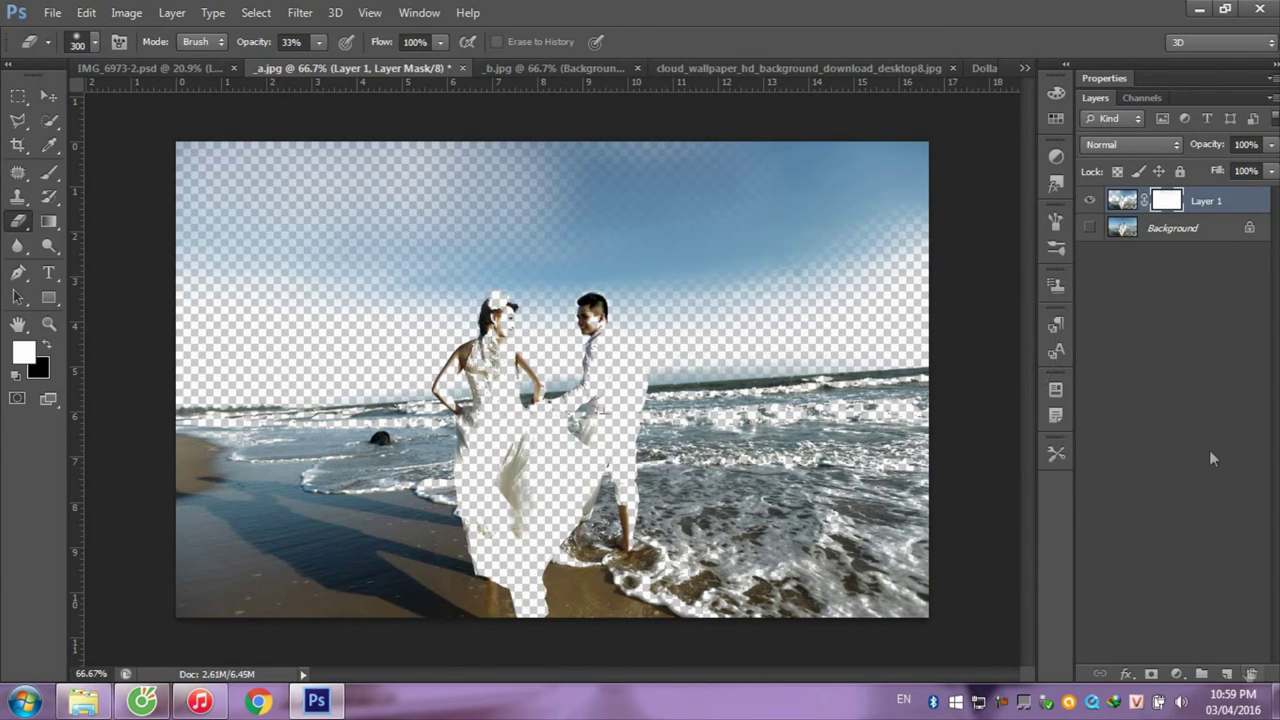
- Open cloud_wallpaper_hd_background_download_desktop8.jpg in Photoshop from the wedding images folder
click(49, 172)
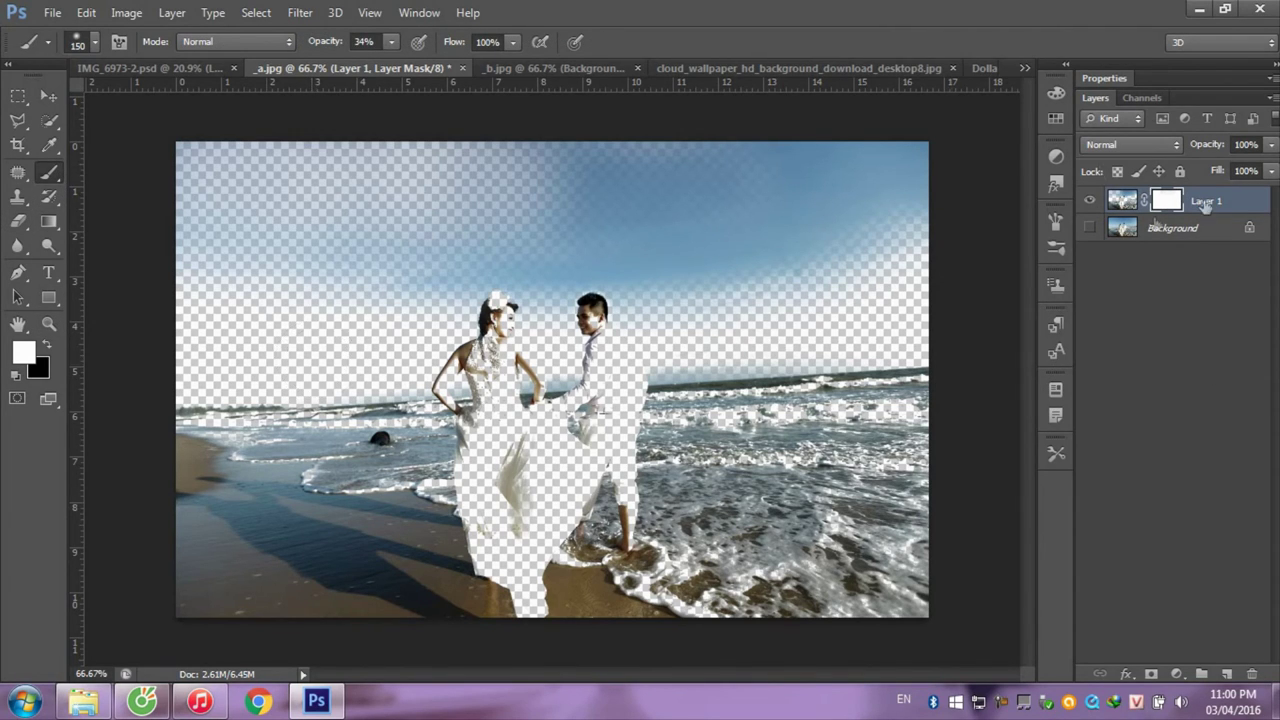
click(83, 702)
mouse_move(546, 130)
mouse_down()
mouse_move(1072, 462)
mouse_move(1117, 456)
mouse_up()
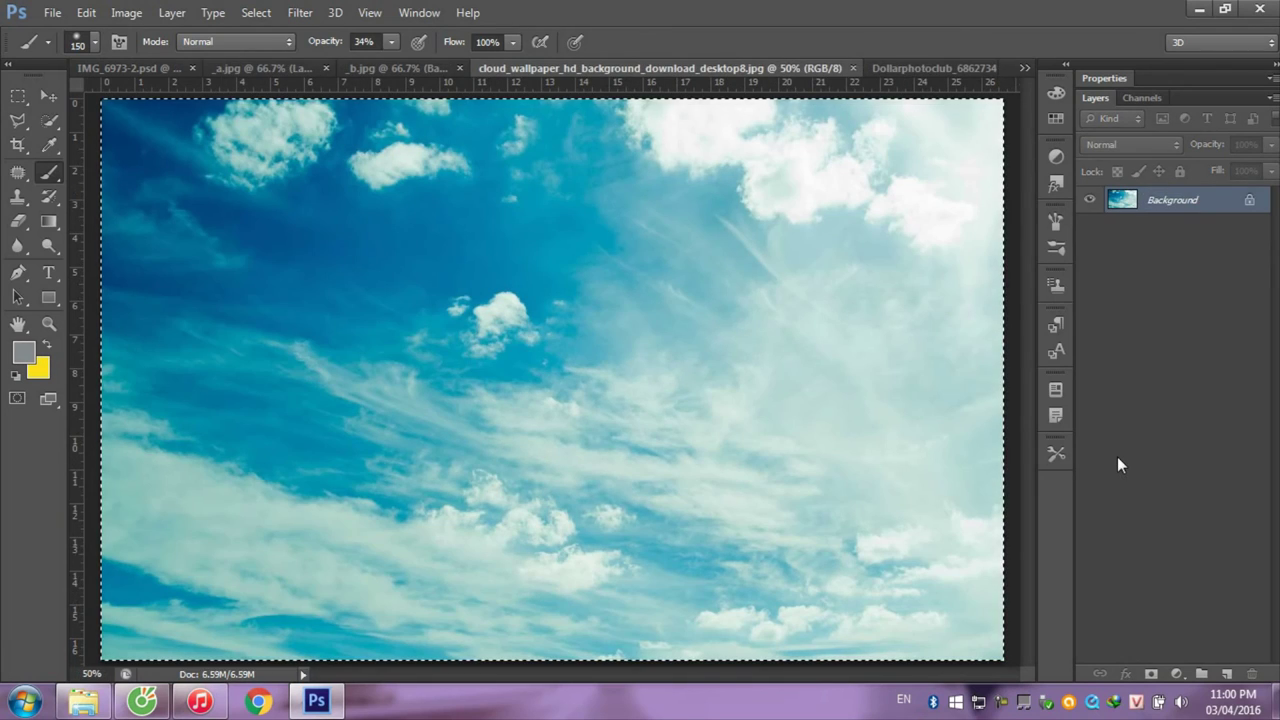
- Paste the cloud wallpaper into _a.jpg and transform it to about 66%, filling the top half to the horizon
key(ctrl+c)
key(ctrl+w)
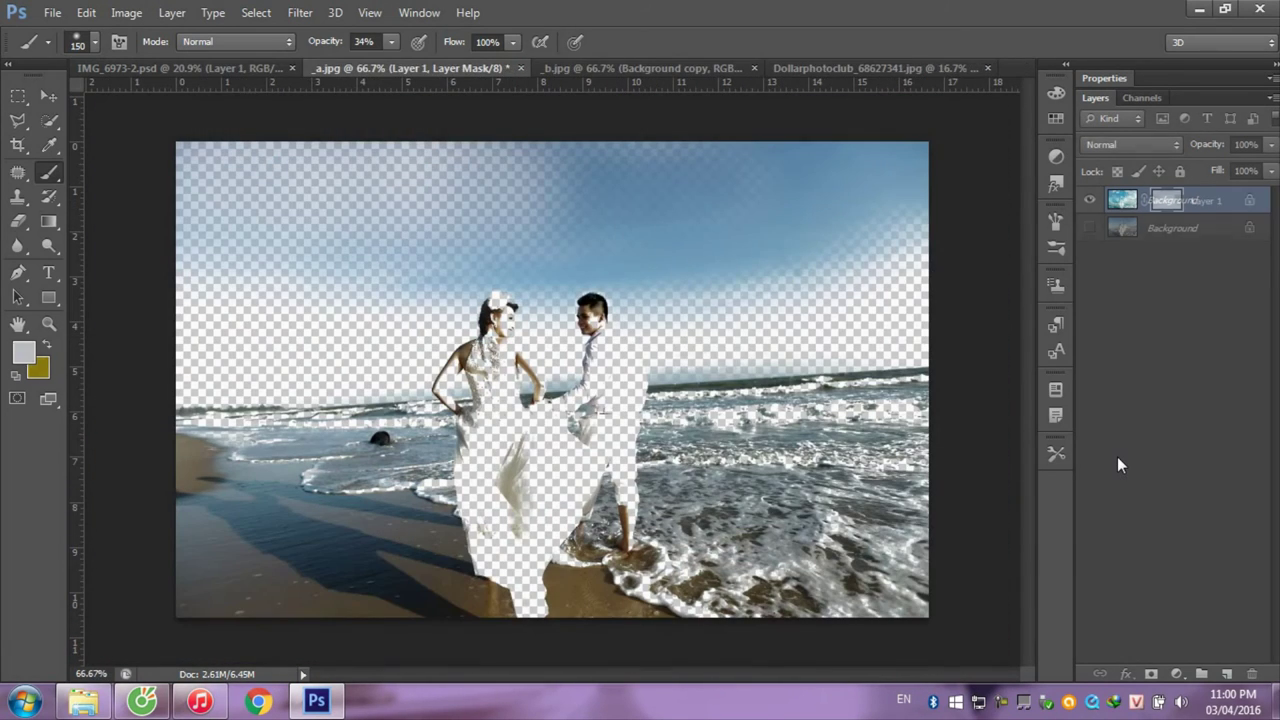
key(ctrl+v)
key(ctrl+t)
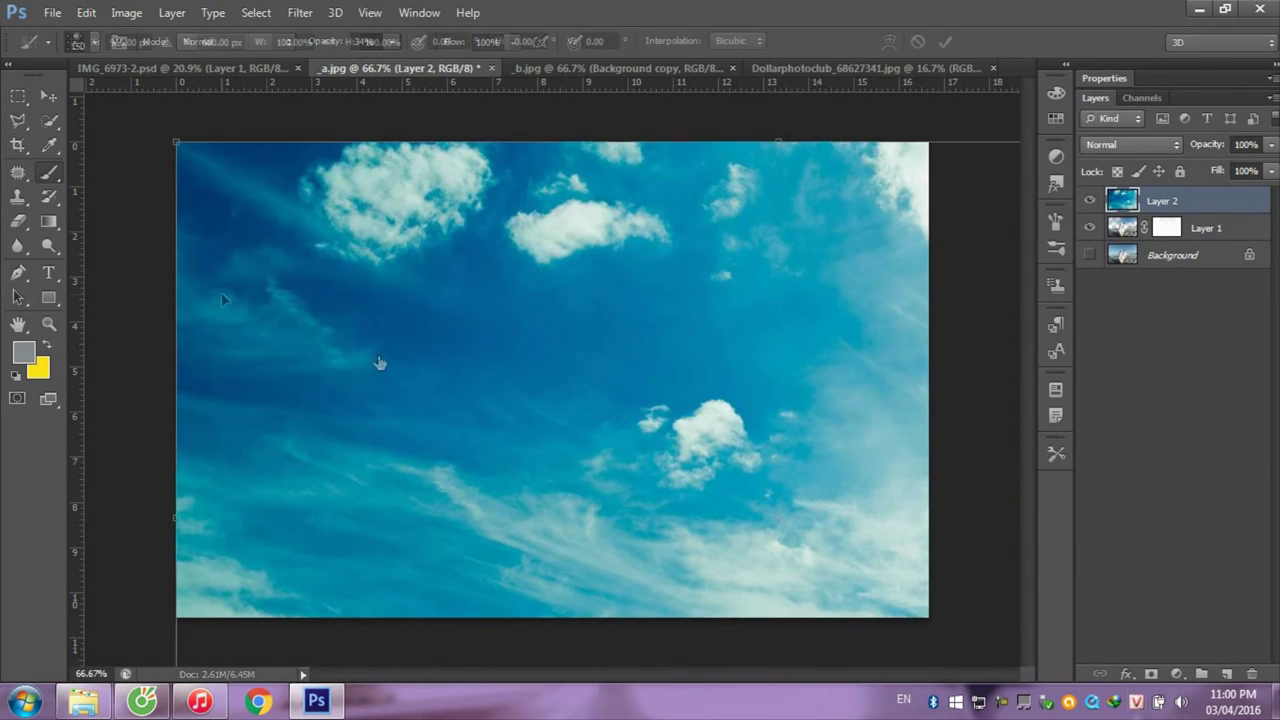
drag(176, 141, 625, 325)
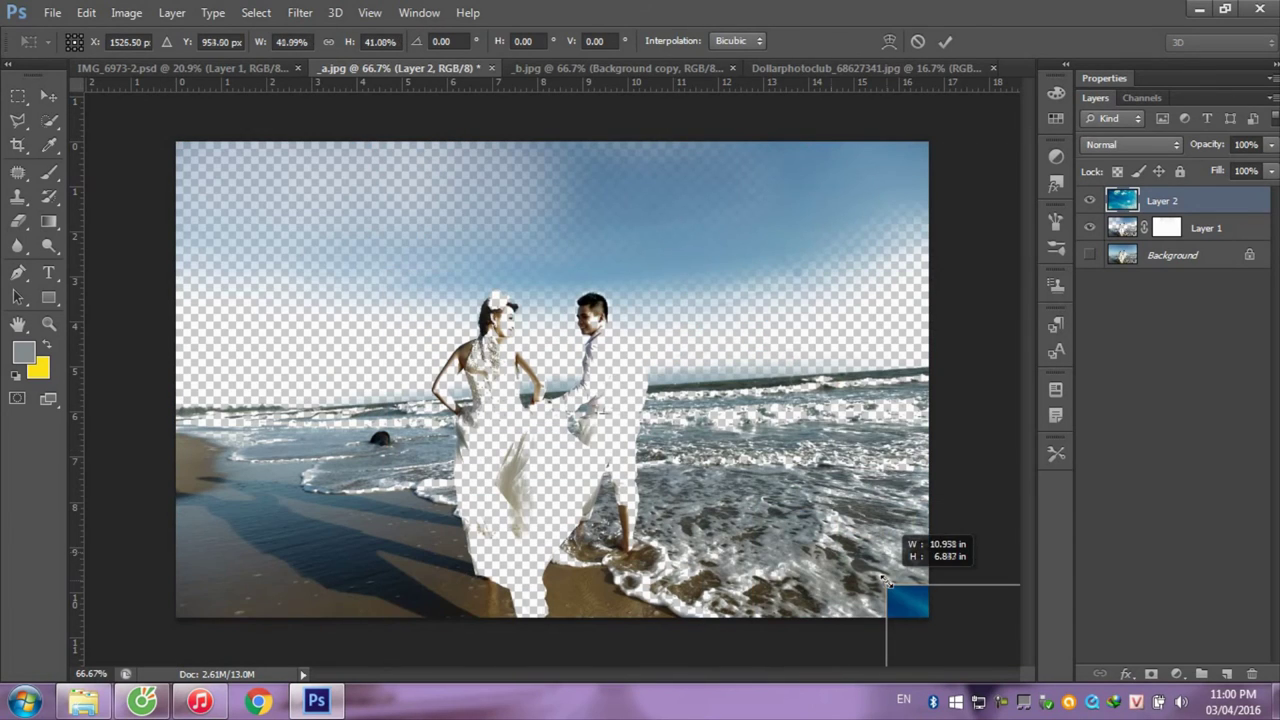
drag(800, 470, 329, 256)
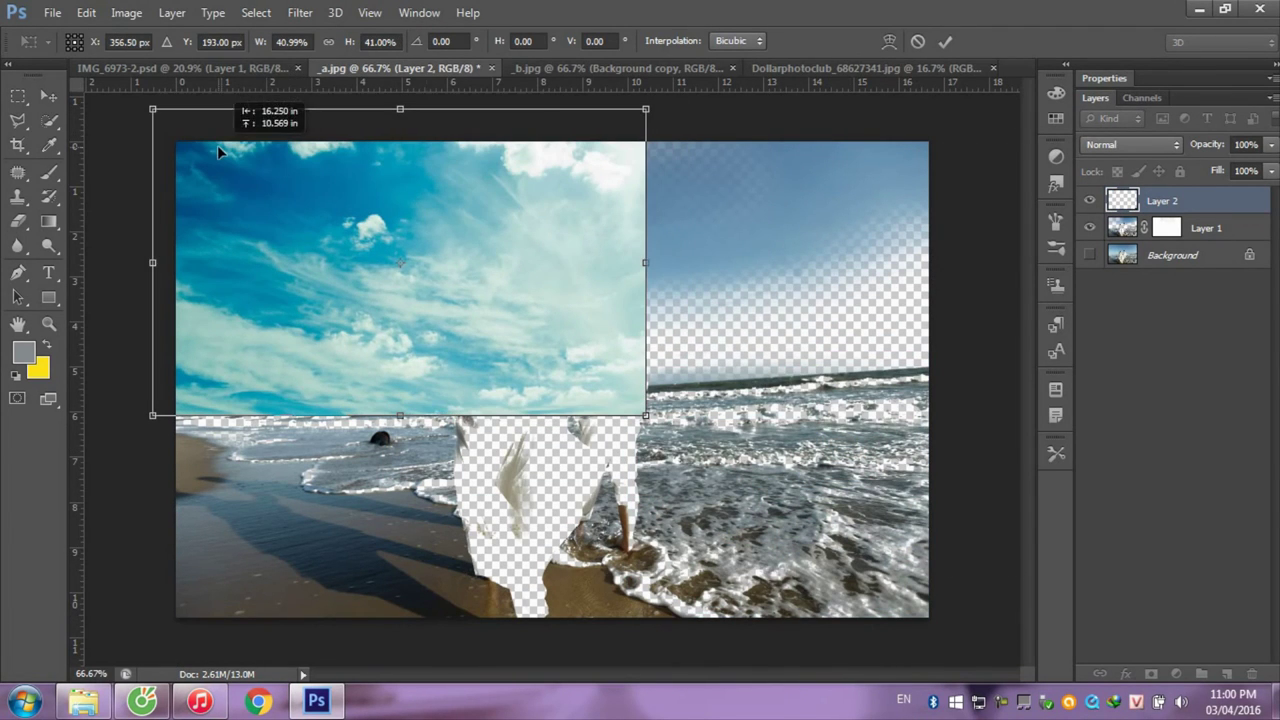
mouse_move(643, 107)
mouse_down()
mouse_move(1035, 62)
mouse_move(1030, 72)
mouse_up()
mouse_move(740, 270)
mouse_down()
mouse_move(750, 232)
mouse_move(698, 290)
mouse_move(698, 317)
mouse_up()
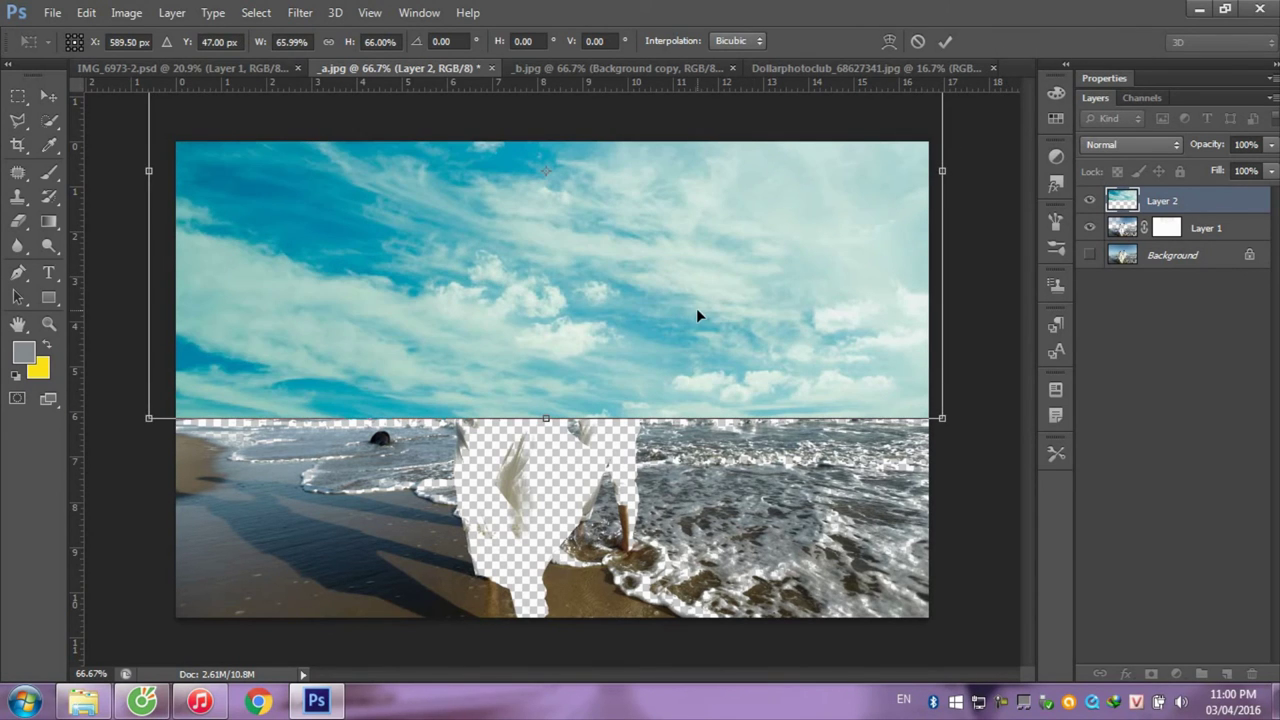
key(Return)
key(b)
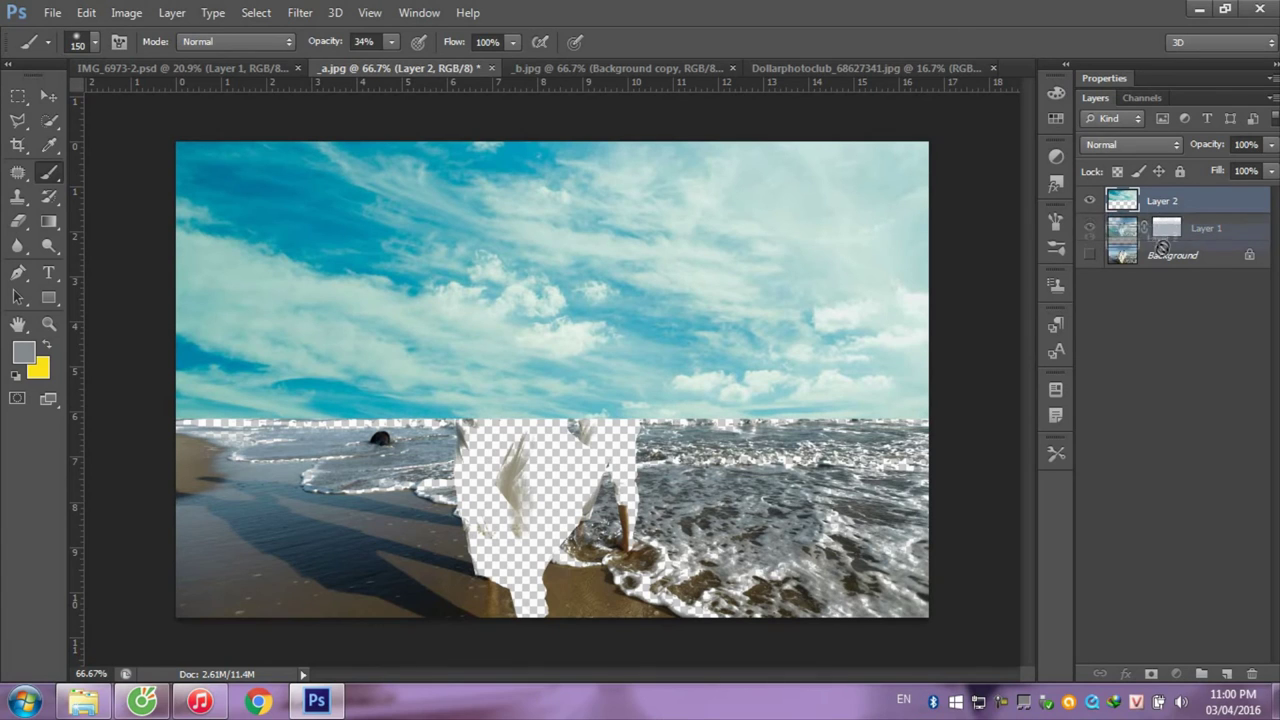
- Move the clouds below Layer 1, show the Background, and erase clouds over the woman's torso and head
drag(1125, 204, 1130, 245)
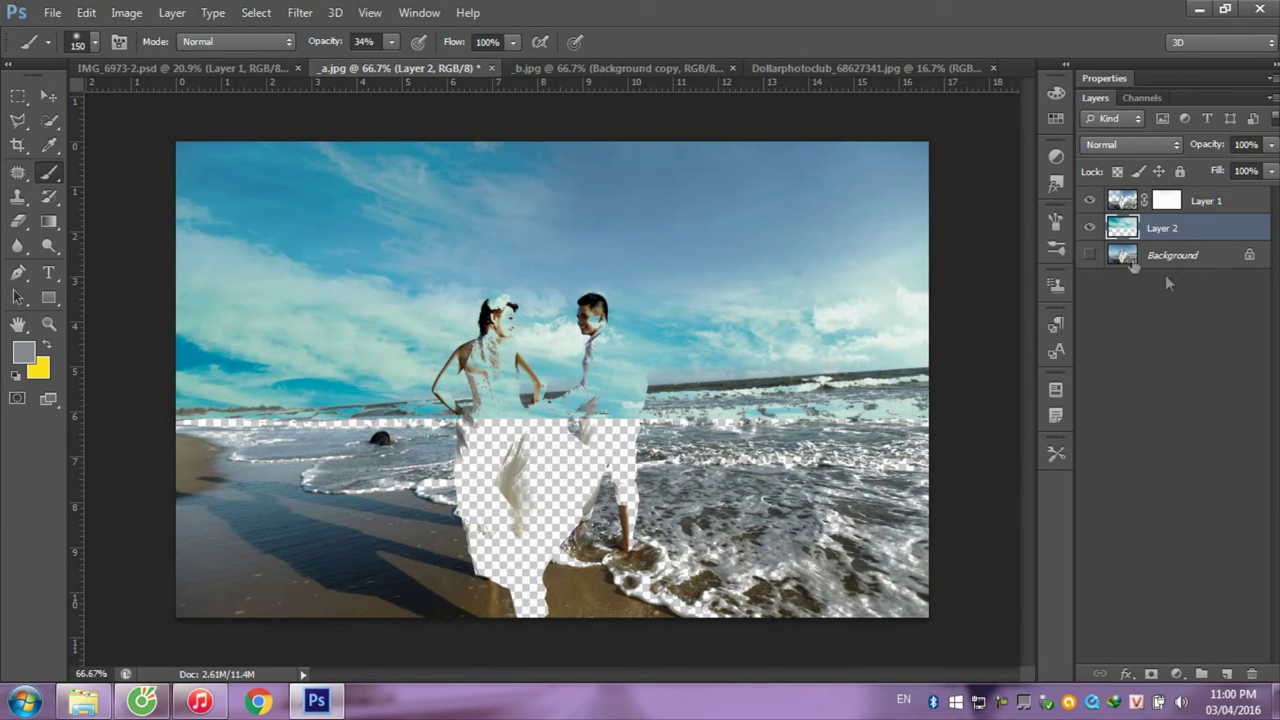
click(1091, 256)
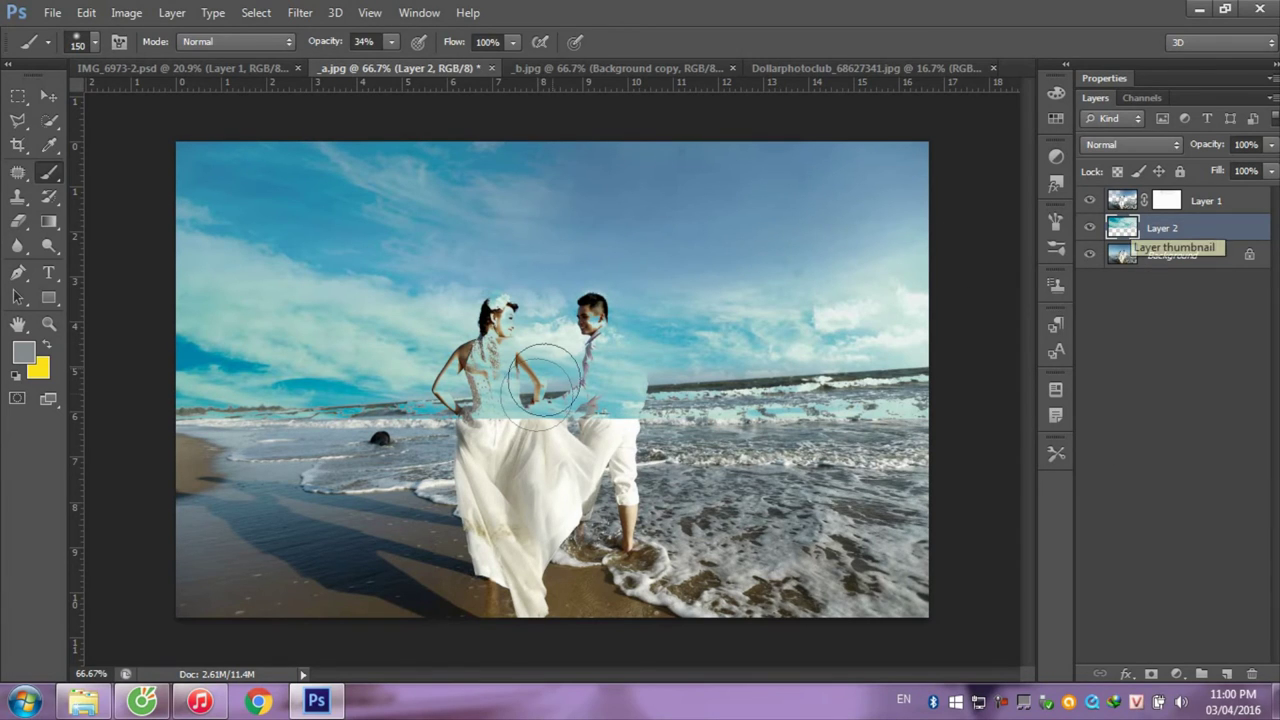
drag(487, 382, 490, 405)
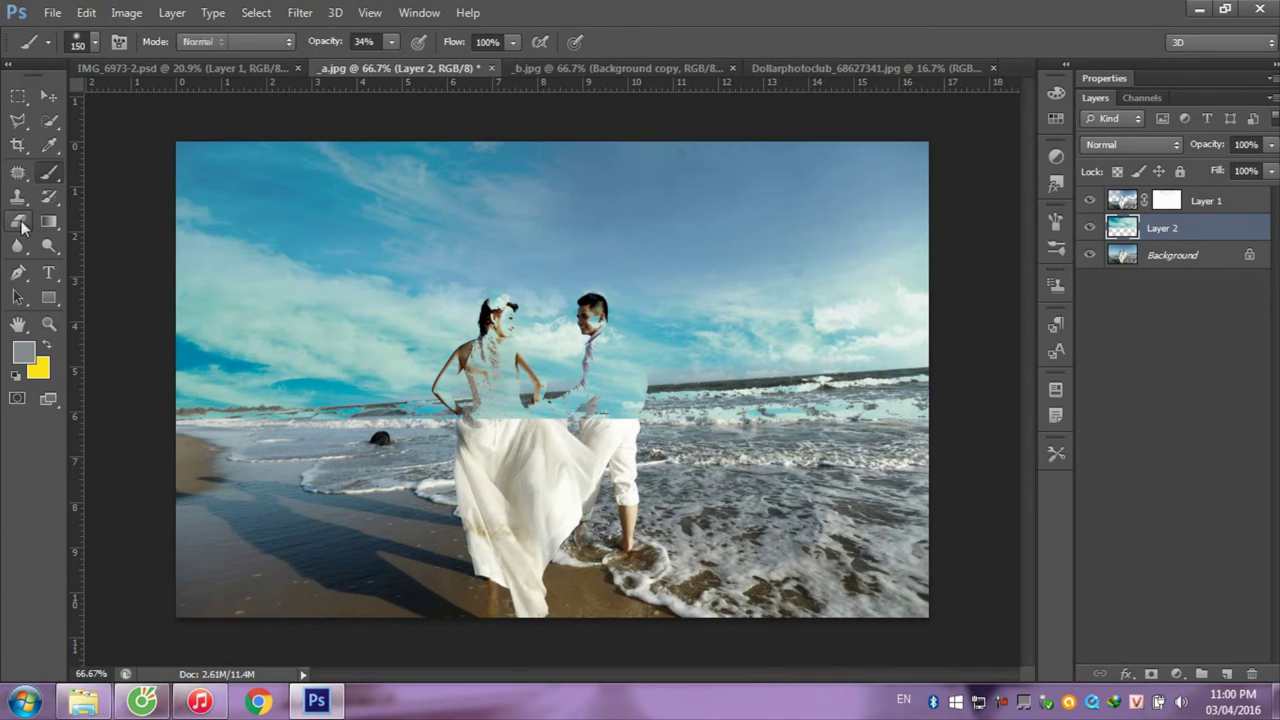
click(18, 221)
mouse_move(443, 371)
mouse_down()
mouse_move(508, 352)
mouse_move(605, 370)
mouse_move(415, 452)
mouse_move(909, 357)
mouse_move(543, 409)
mouse_move(943, 429)
mouse_move(700, 283)
mouse_move(286, 286)
mouse_move(557, 386)
mouse_move(786, 318)
mouse_move(221, 185)
mouse_up()
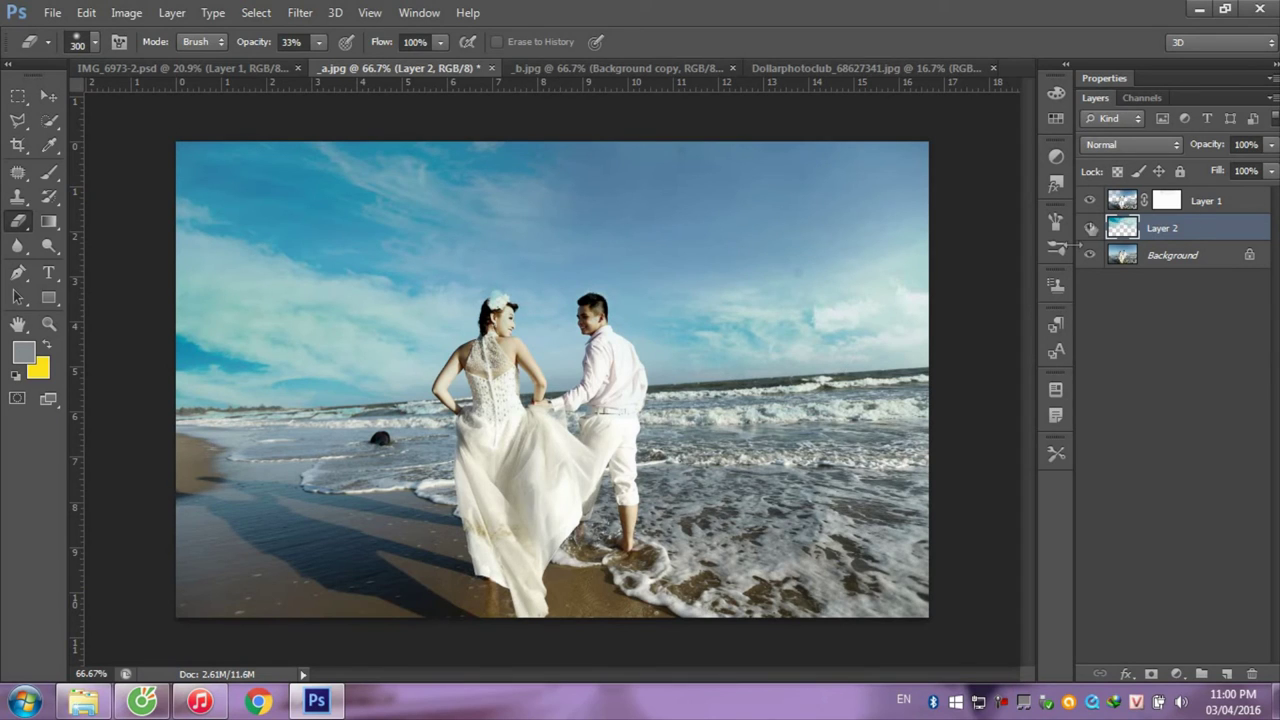
mouse_move(466, 303)
mouse_down()
mouse_move(457, 357)
mouse_move(508, 333)
mouse_up()
- Set Layer 1's Brightness/Contrast contrast to 100, then toggle the cloud layer off and on to compare
click(49, 95)
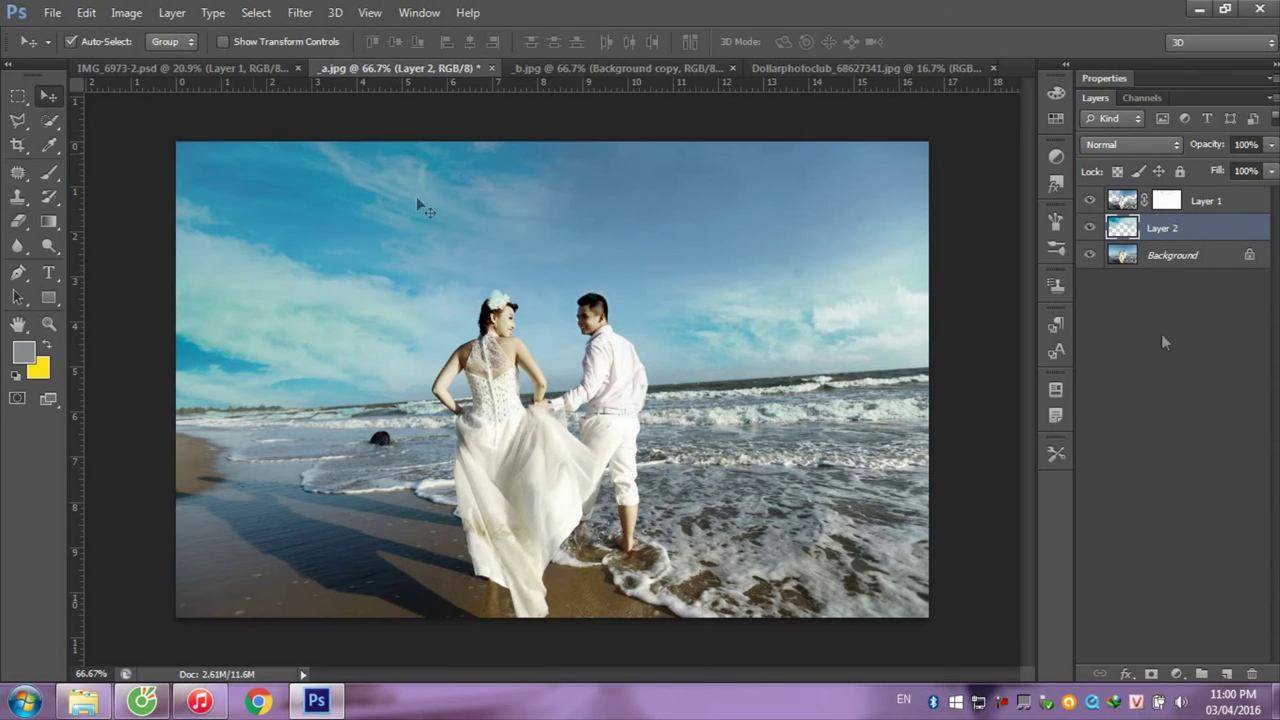
click(1186, 256)
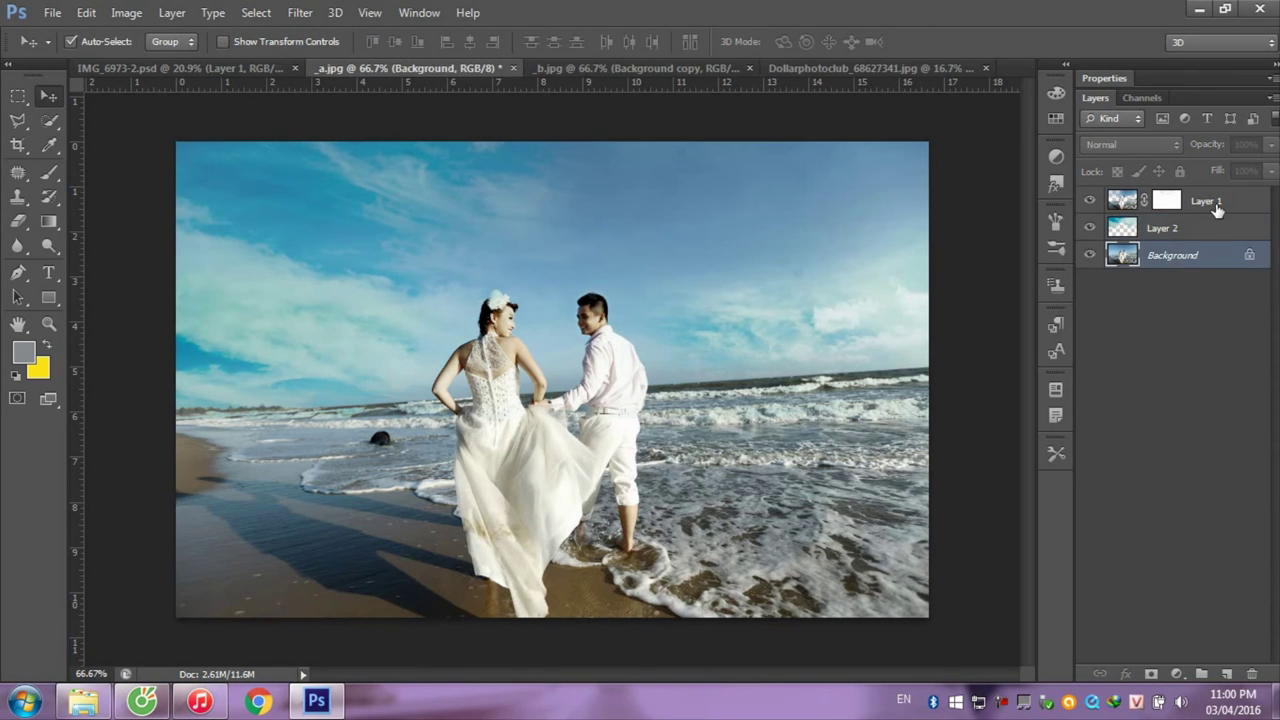
click(1217, 208)
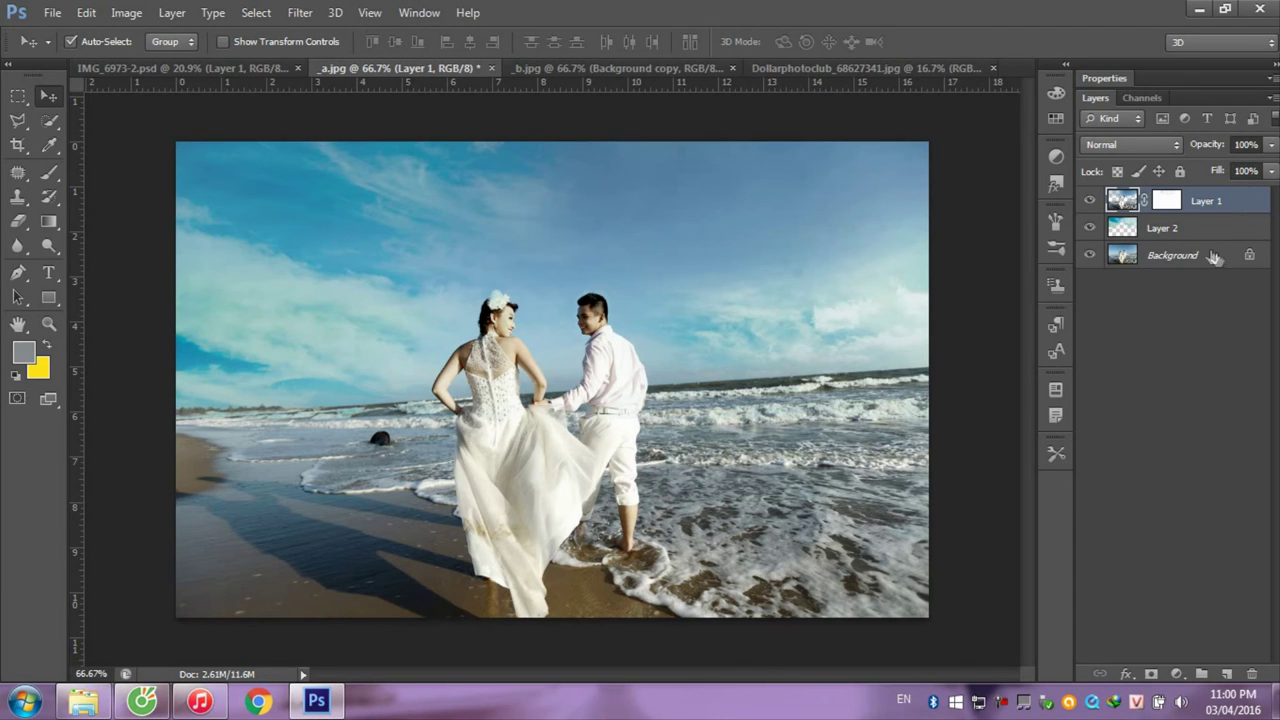
click(126, 12)
click(398, 60)
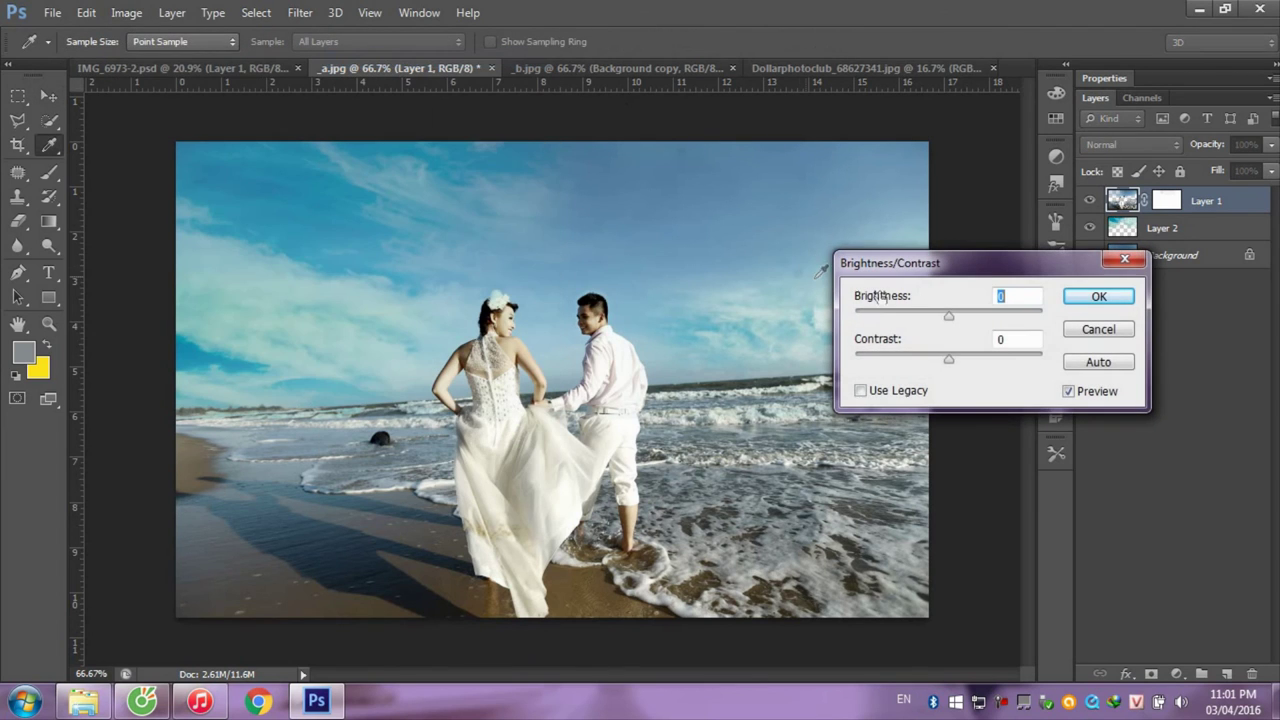
drag(945, 350, 1025, 368)
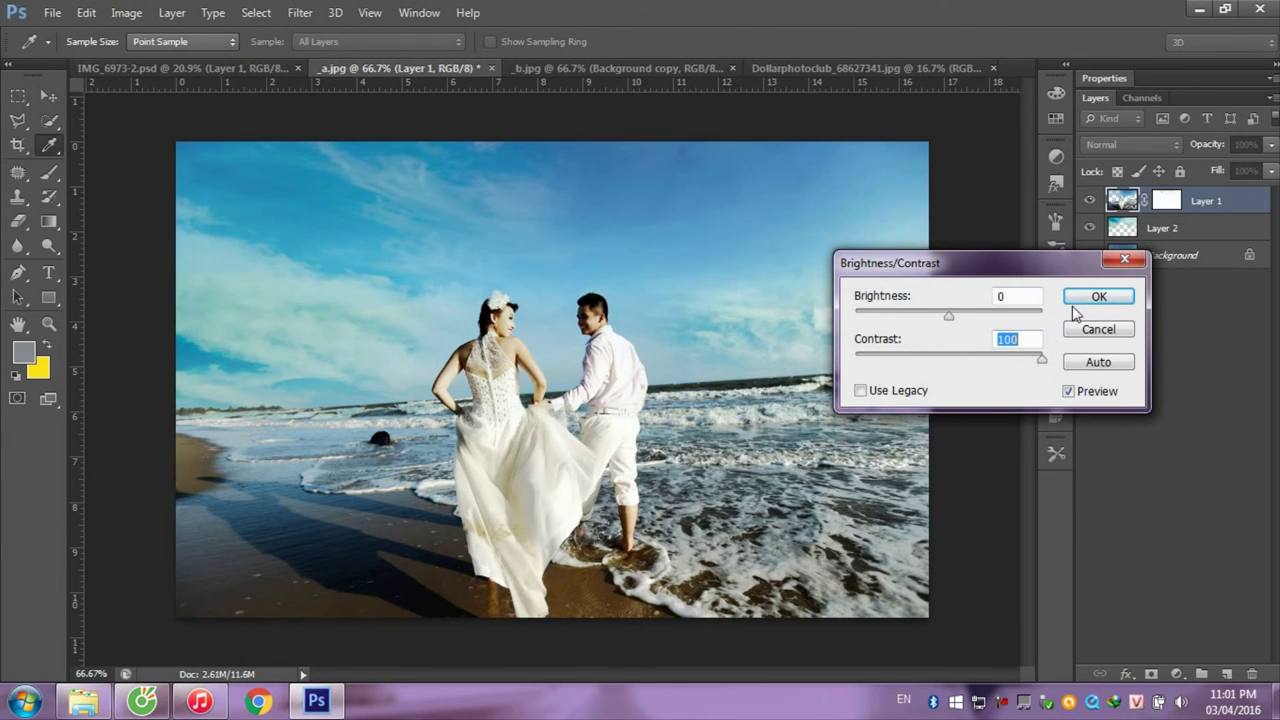
click(1128, 297)
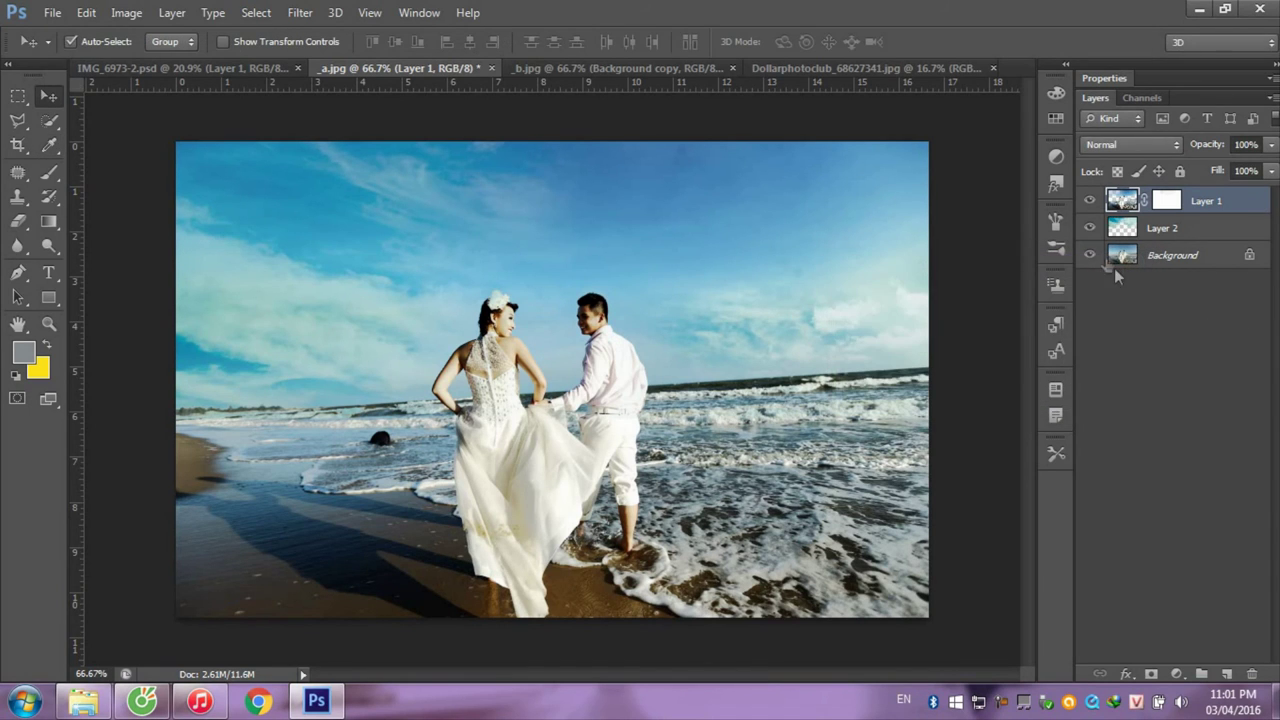
click(1090, 230)
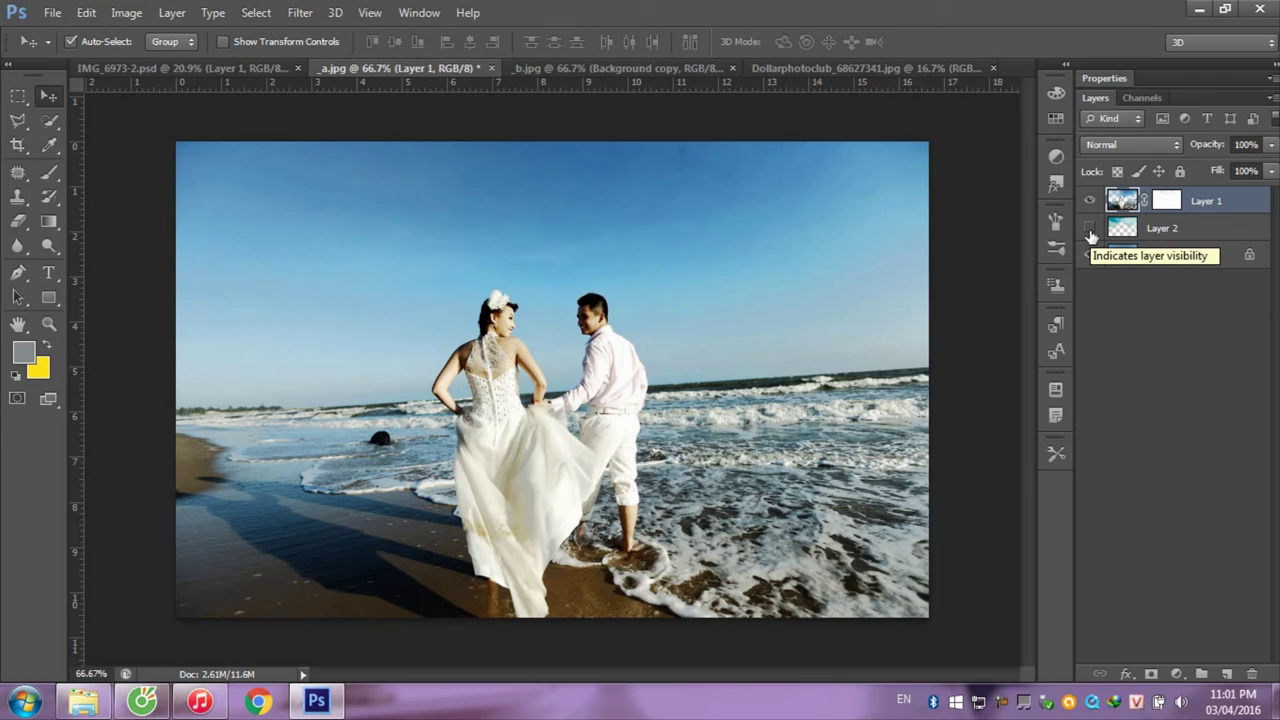
click(1090, 230)
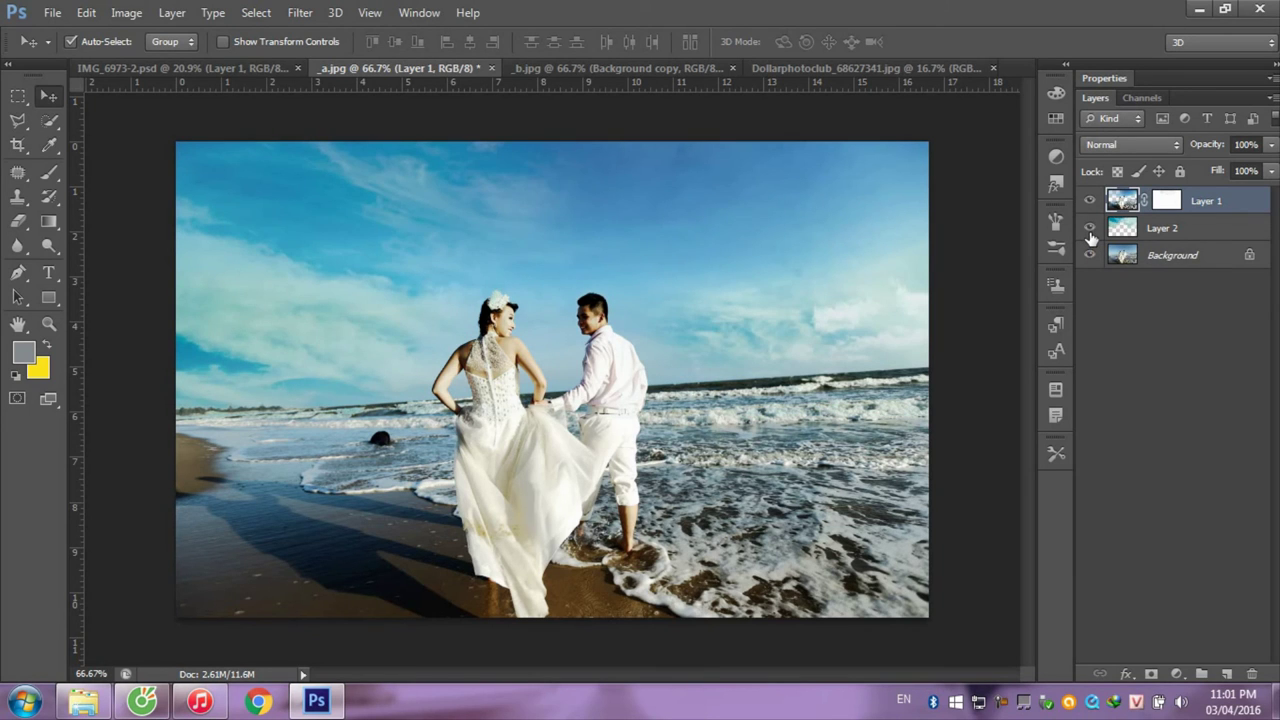
- On IMG_6973-2.psd, toggle the cloud sky layer off and on to compare
click(228, 70)
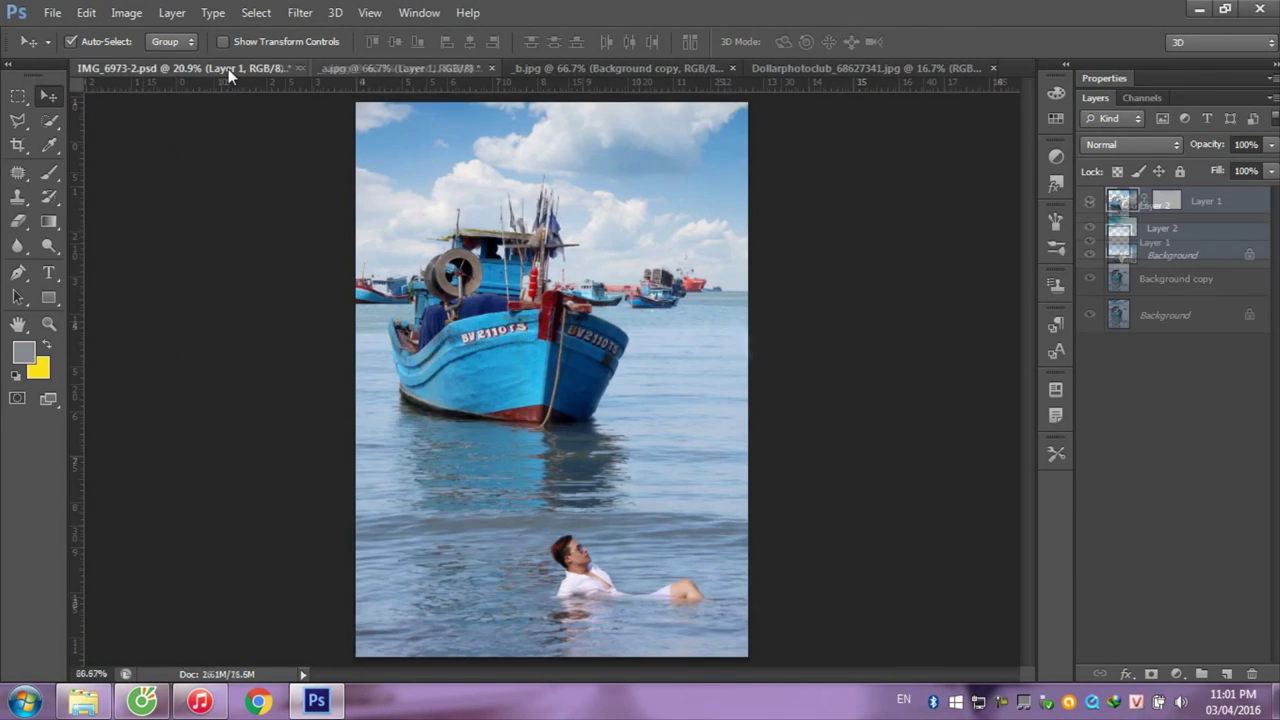
click(1089, 244)
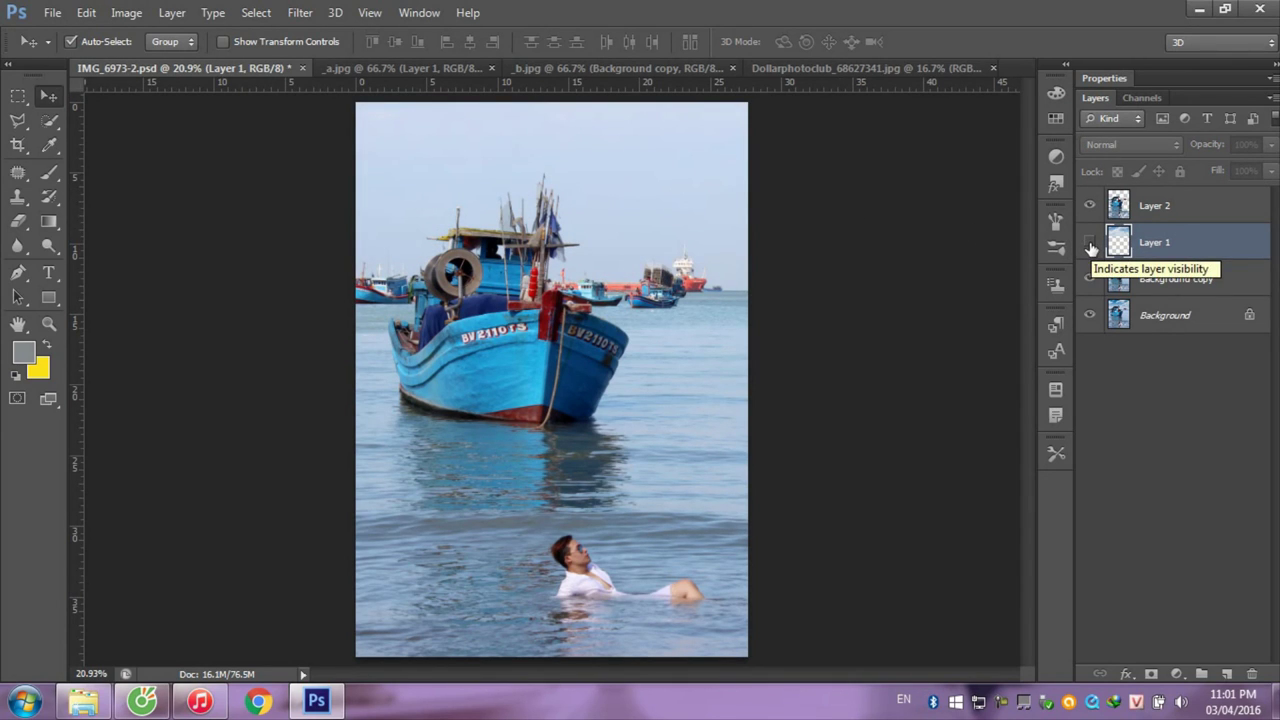
click(1090, 242)
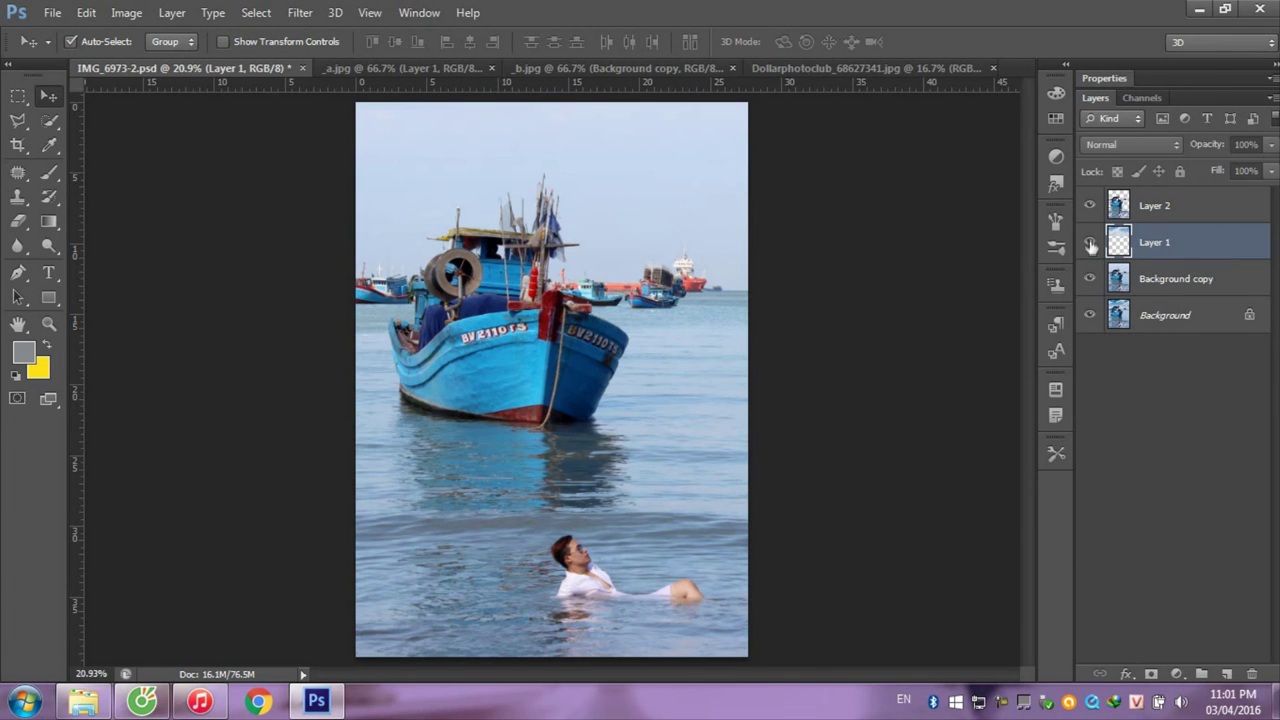
- On the _b.jpg veil photo, toggle Layer 1's cloud sky off and on
click(620, 71)
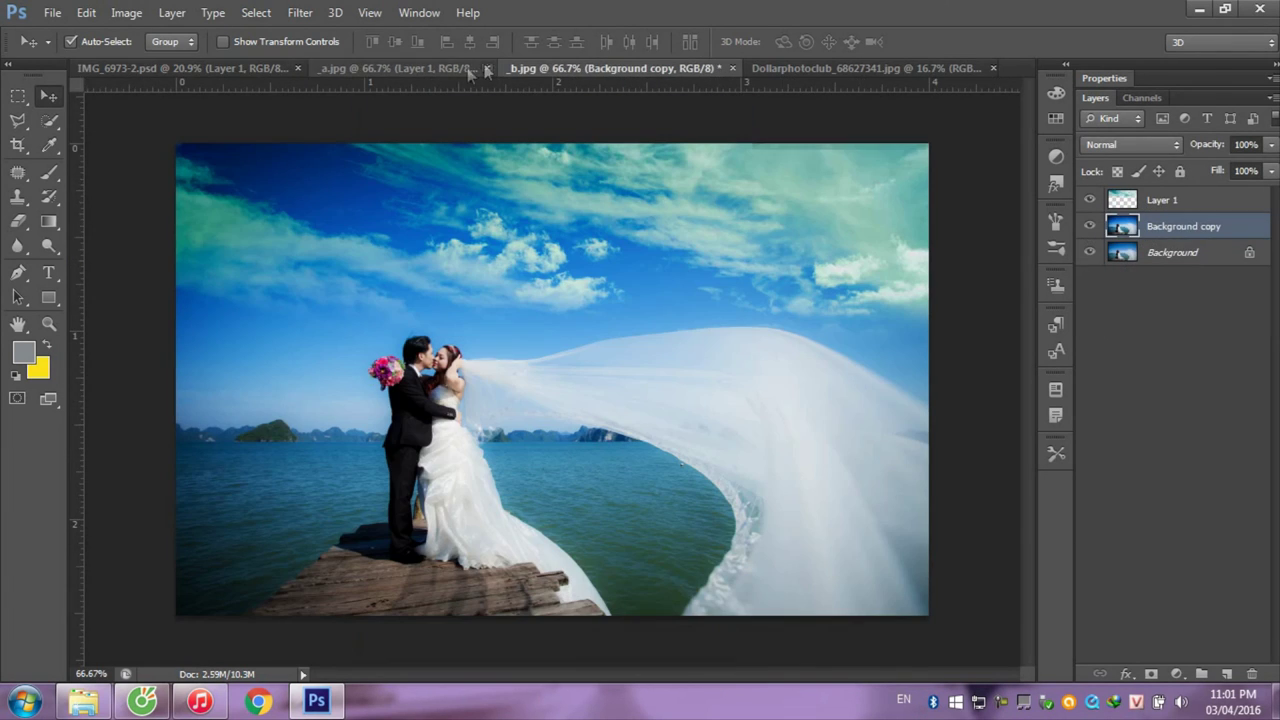
click(1090, 200)
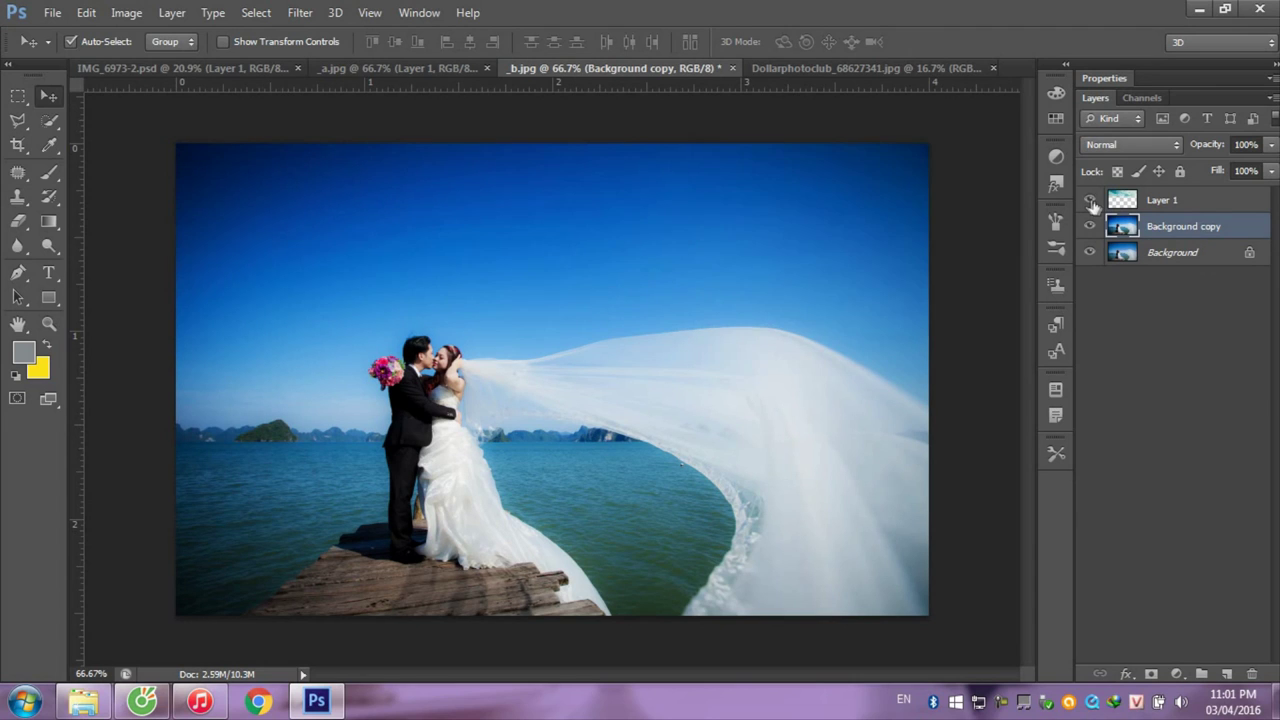
click(1090, 200)
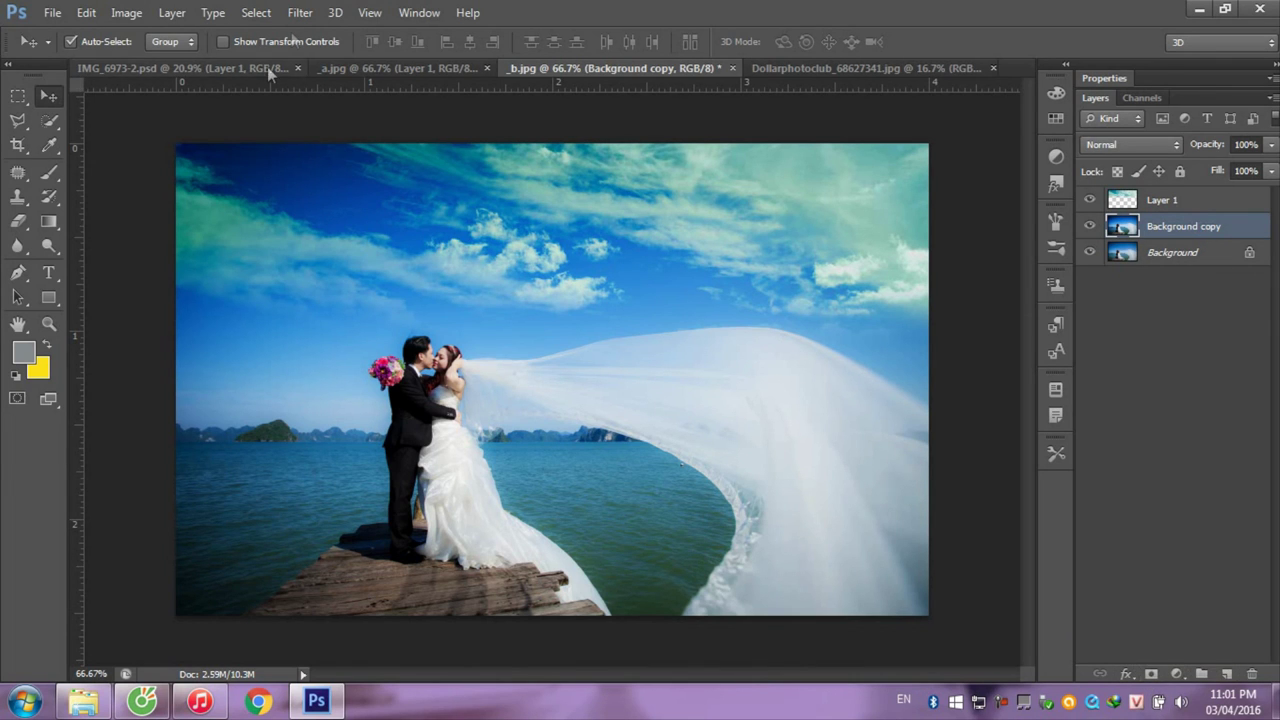
click(262, 13)
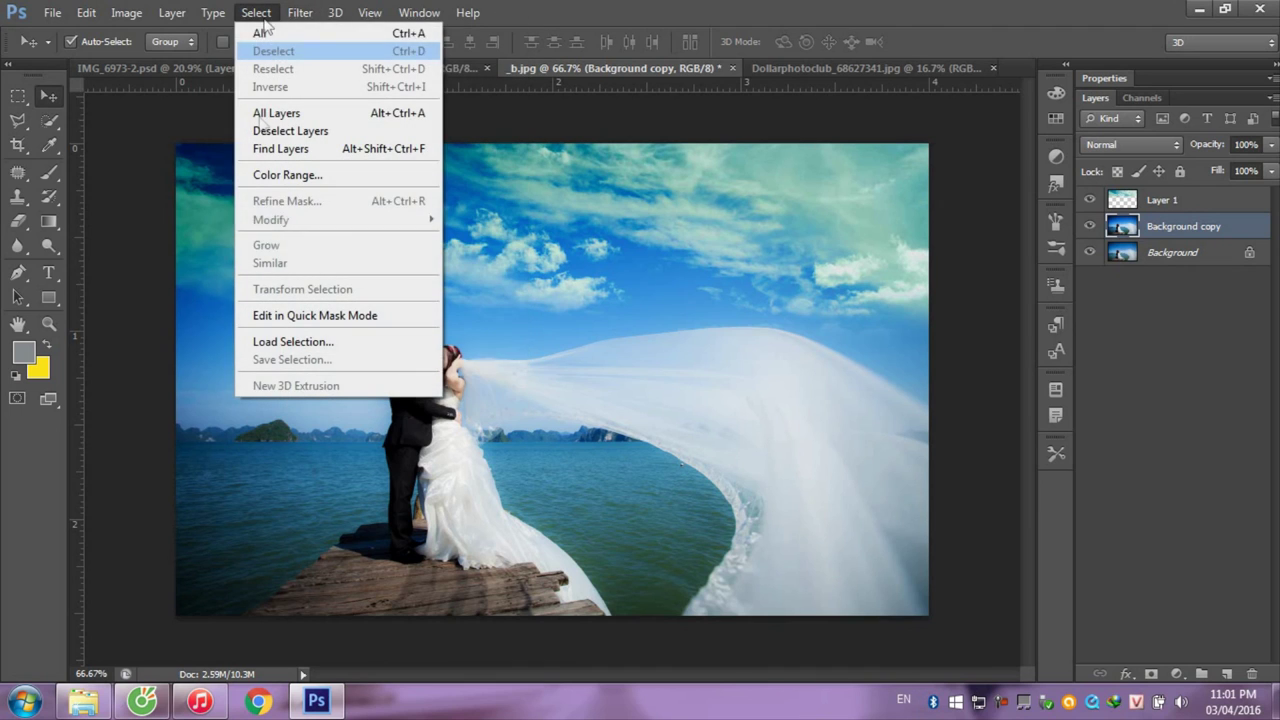
click(290, 176)
click(916, 92)
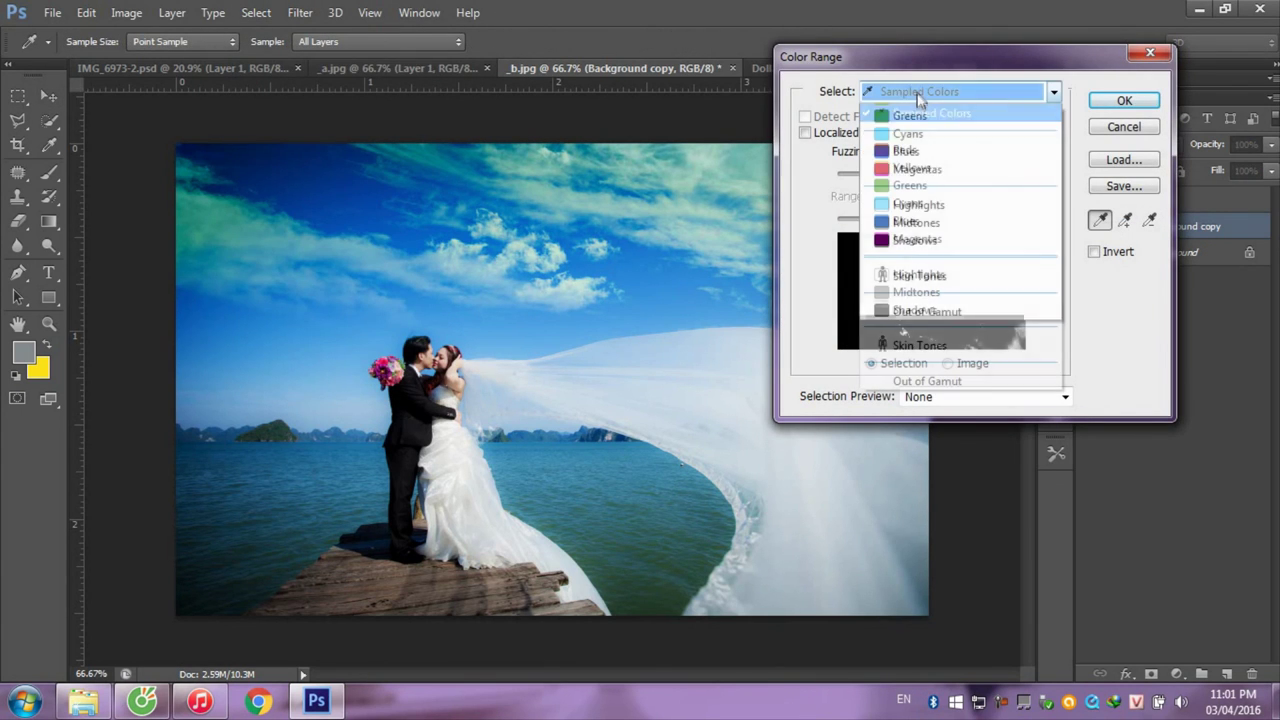
click(900, 275)
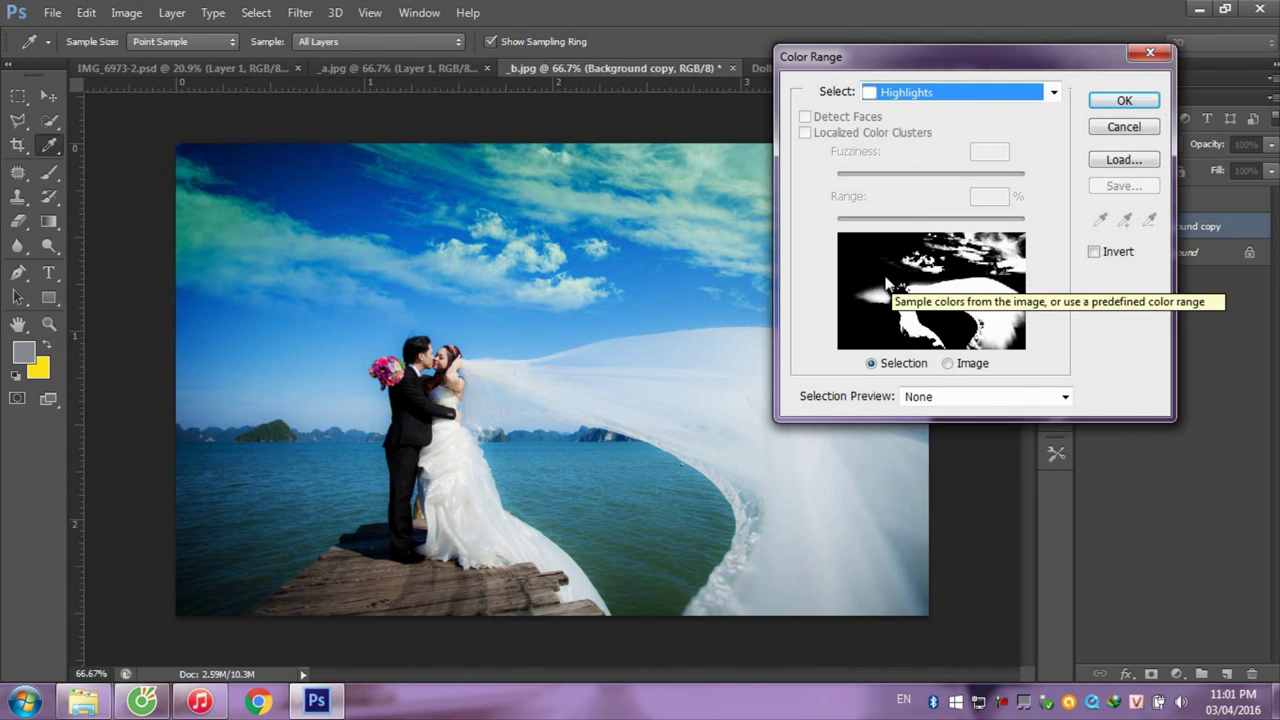
click(1124, 127)
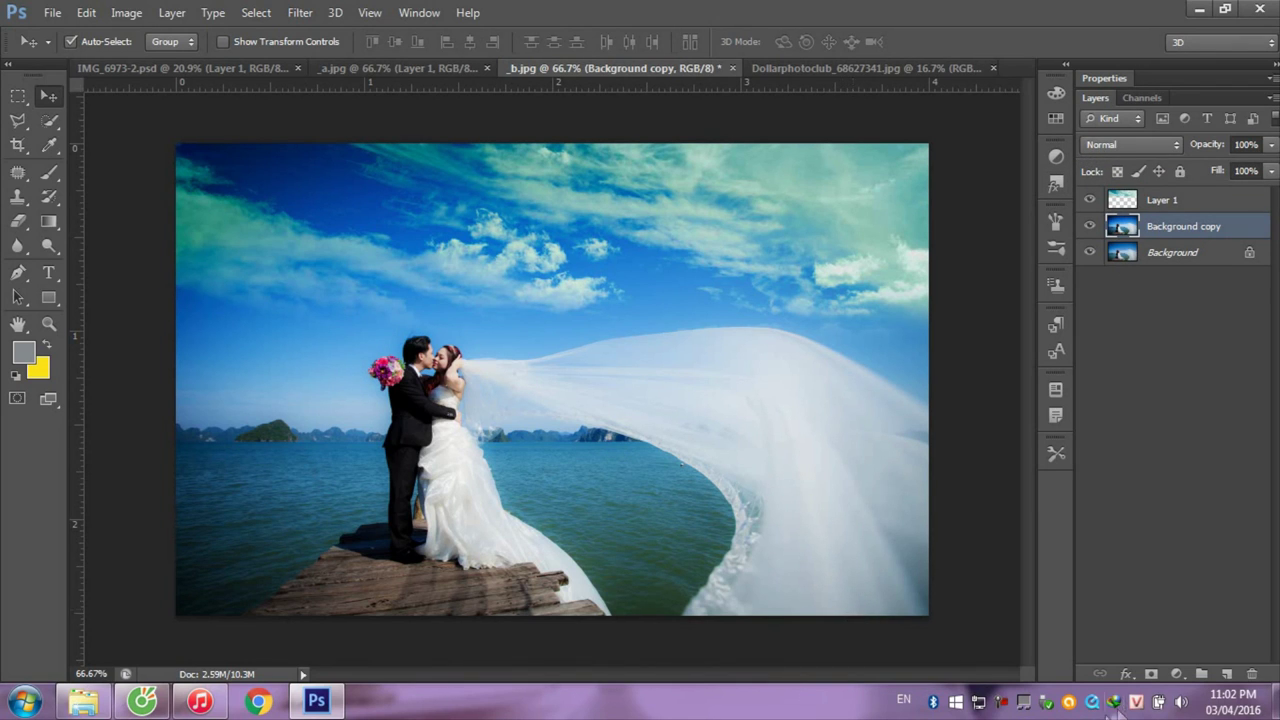
click(1002, 704)
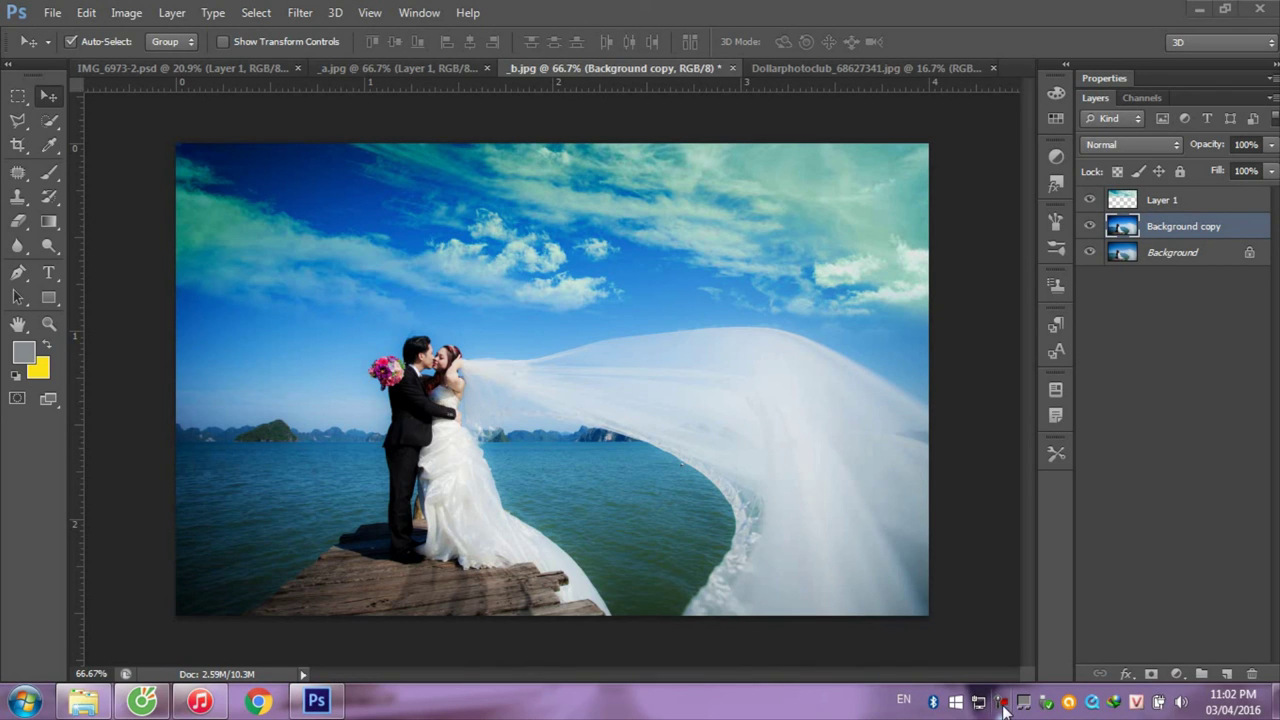